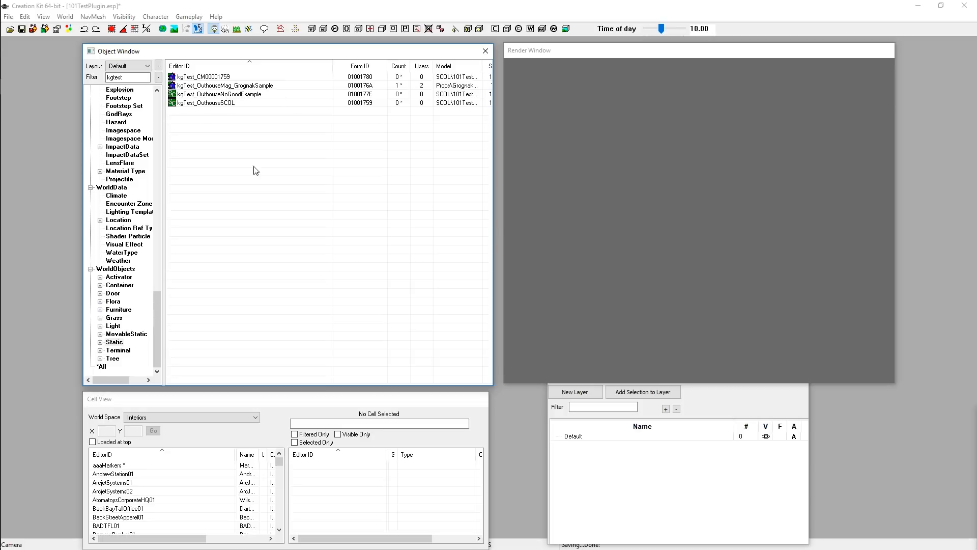
pyautogui.click(224, 104)
pyautogui.click(239, 142)
pyautogui.click(206, 103)
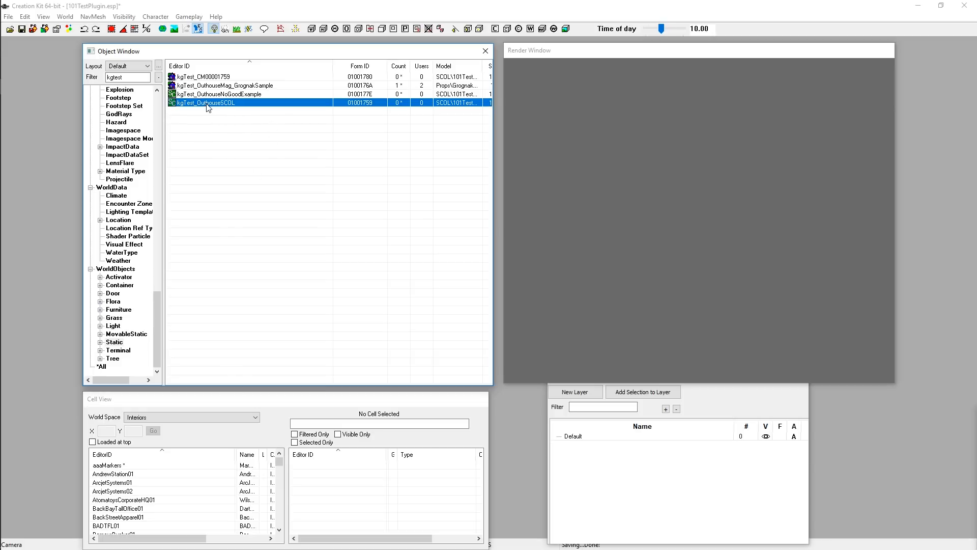
pyautogui.click(222, 145)
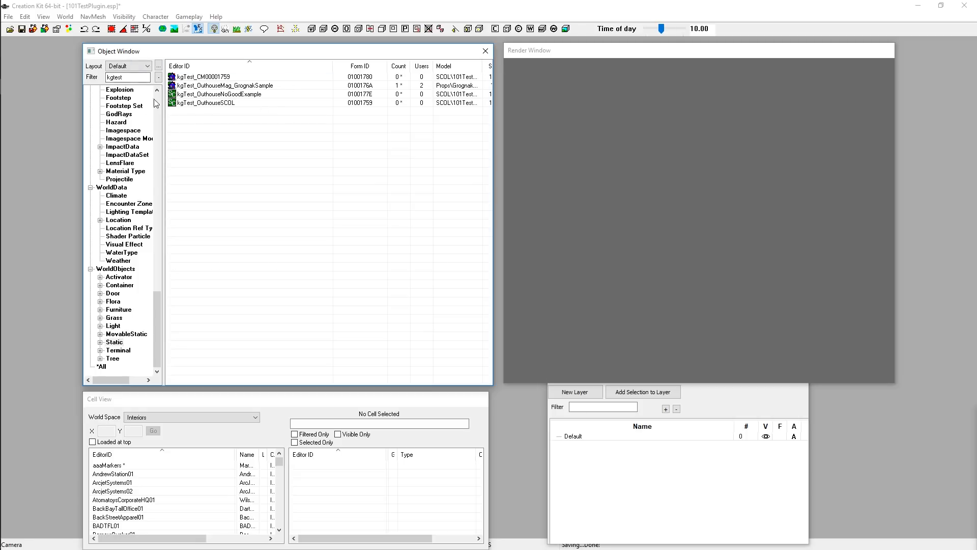
pyautogui.click(130, 78)
pyautogui.rightClick(212, 78)
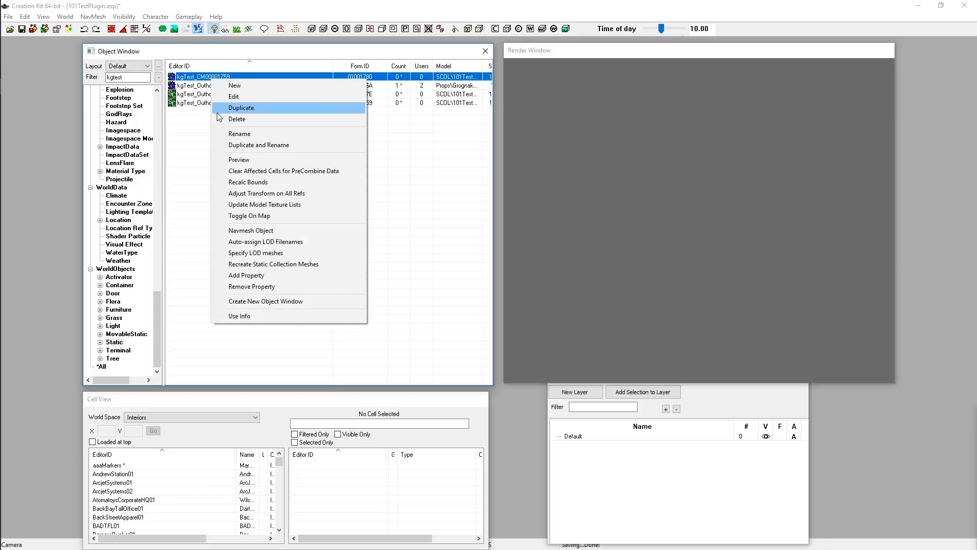
pyautogui.click(181, 150)
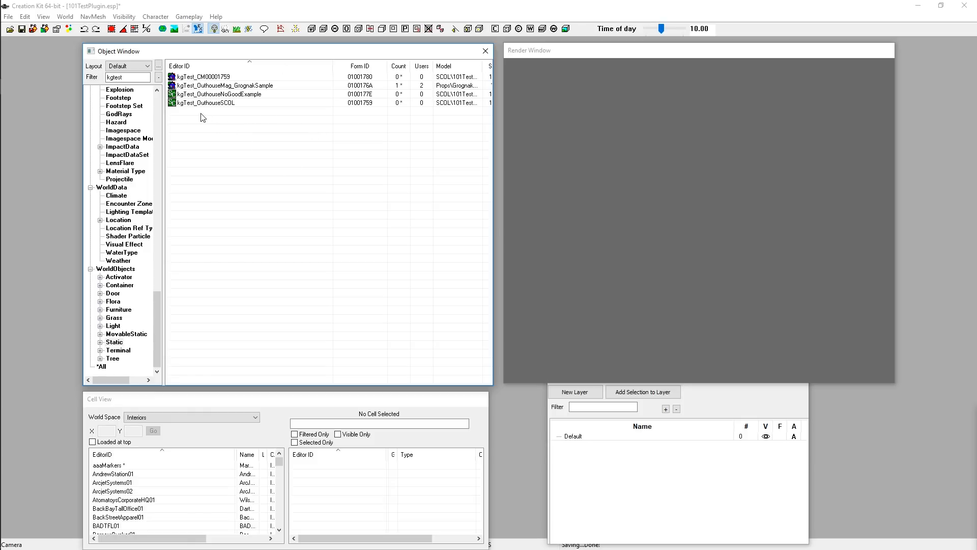
# Open the kgTest_OuthouseSCOL static collection for editing and rotate its preview to view the outhouse from several angles
pyautogui.doubleClick(224, 104)
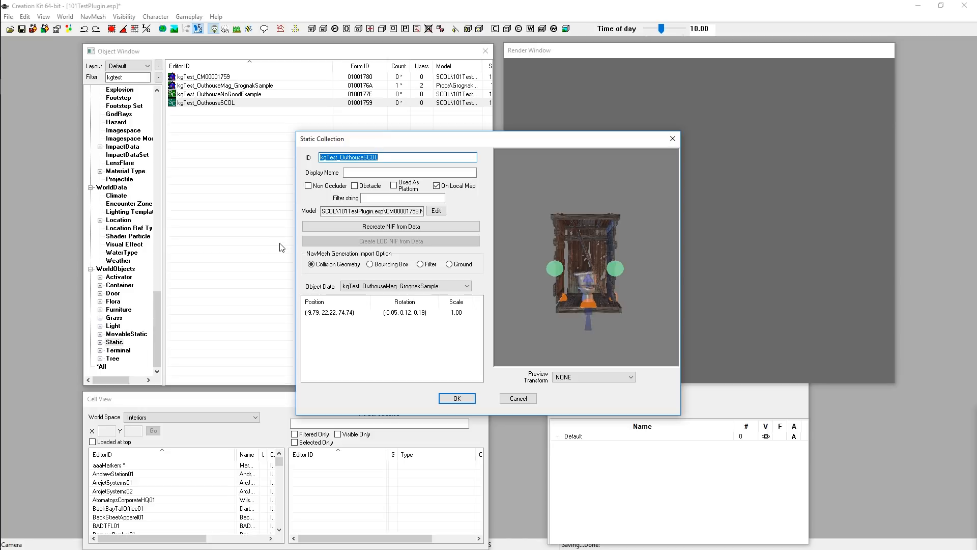
pyautogui.moveTo(534, 274); pyautogui.dragTo(627, 254)
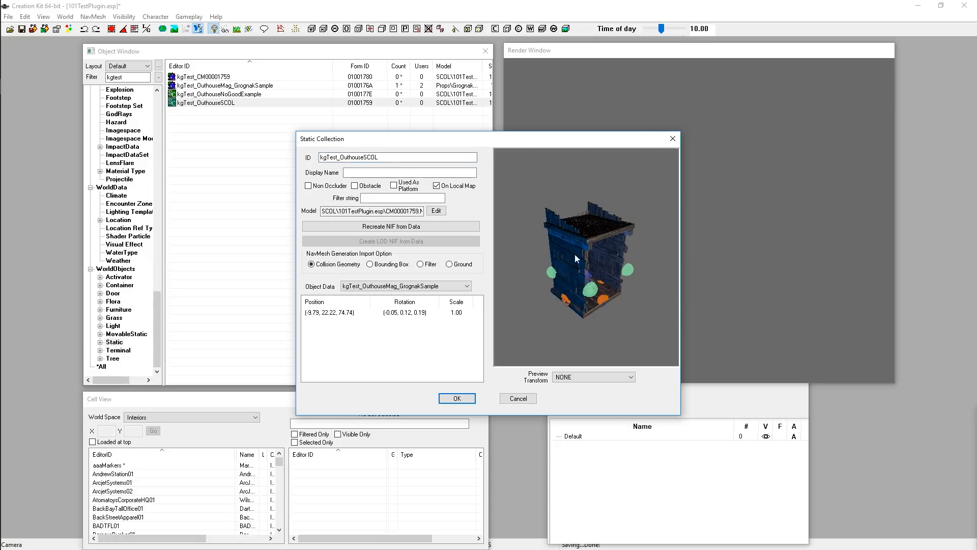
pyautogui.moveTo(575, 254); pyautogui.dragTo(601, 275)
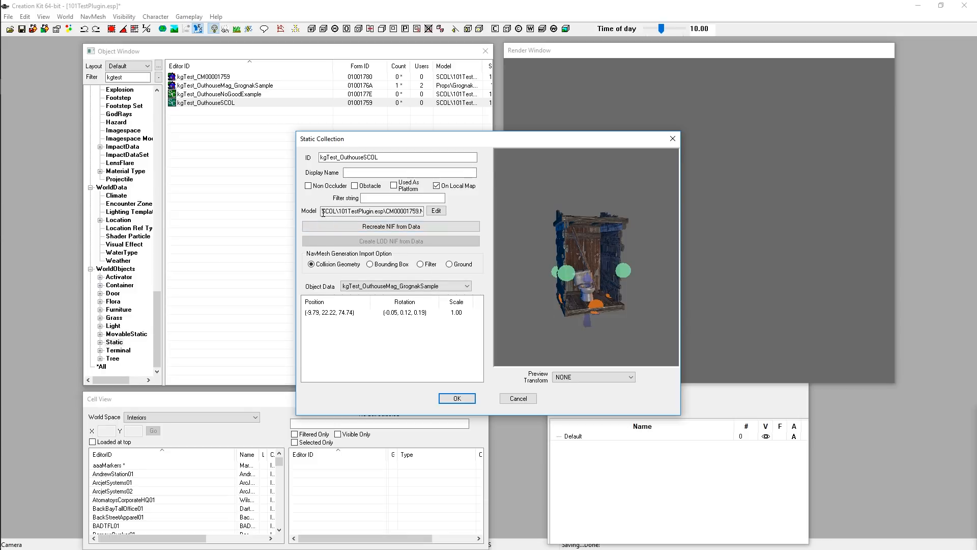
# Examine the static collection's model file path and its outhouse preview from above and the front
pyautogui.moveTo(321, 211)
pyautogui.mouseDown()
pyautogui.moveTo(448, 212)
pyautogui.moveTo(314, 211)
pyautogui.mouseUp()
pyautogui.click(423, 210)
pyautogui.click(362, 211)
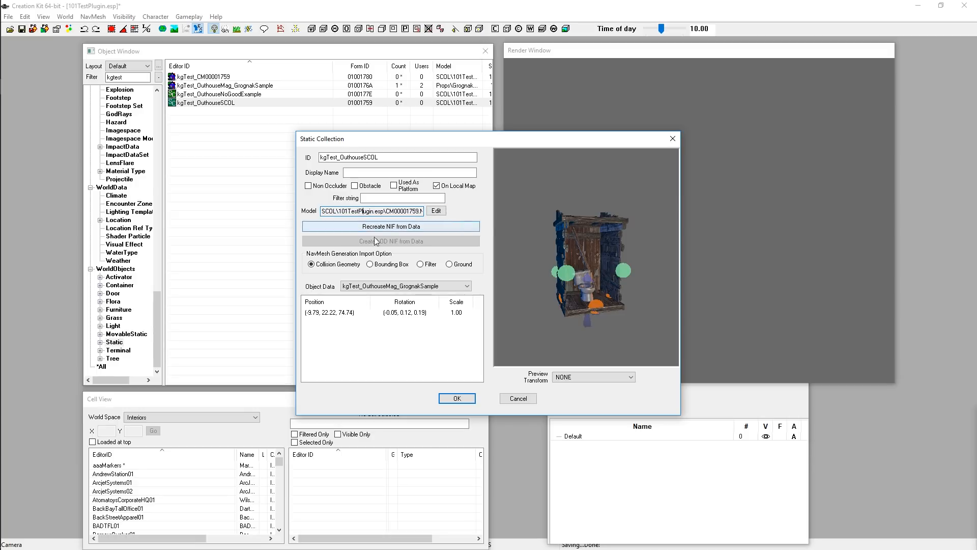
pyautogui.moveTo(350, 212); pyautogui.dragTo(280, 211)
pyautogui.click(326, 210)
pyautogui.click(421, 211)
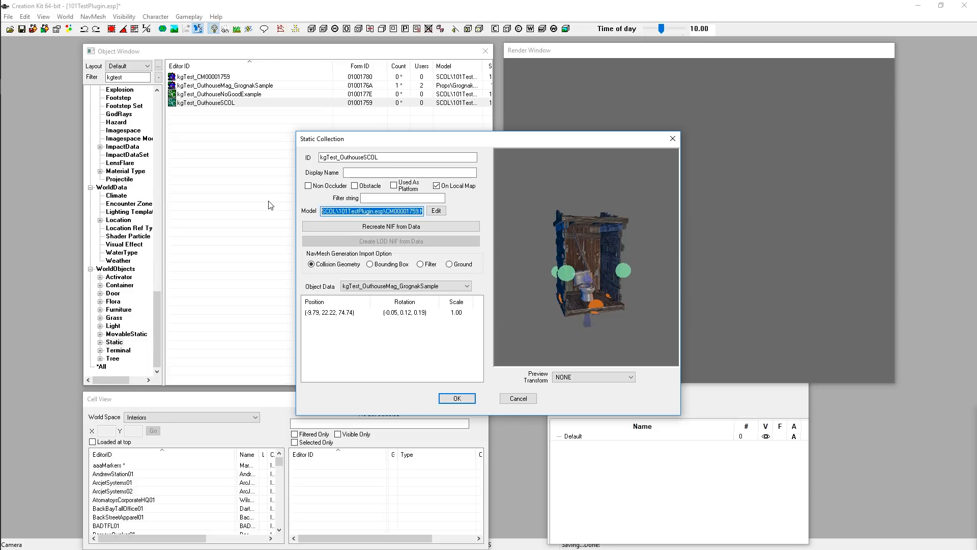
pyautogui.click(356, 210)
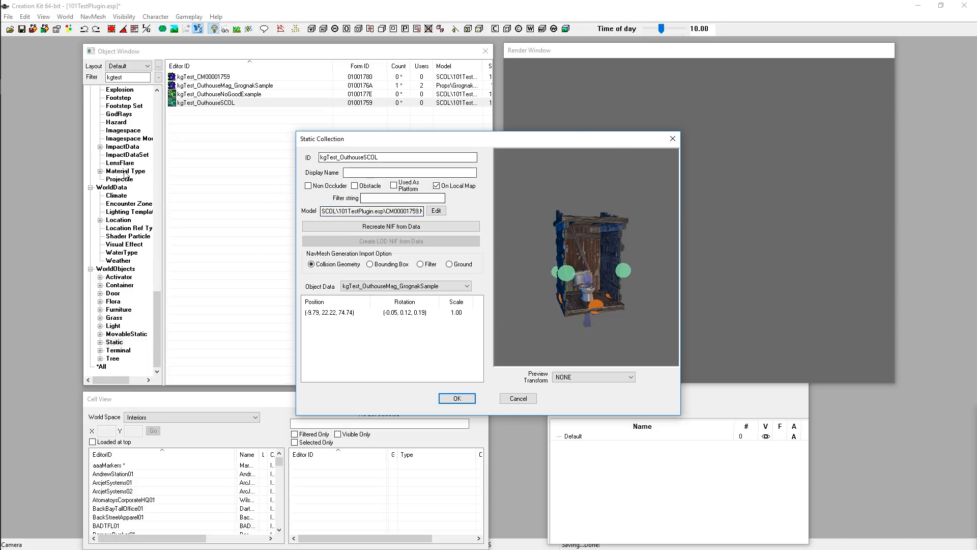
pyautogui.moveTo(550, 191); pyautogui.dragTo(592, 231)
pyautogui.moveTo(571, 211); pyautogui.dragTo(578, 253)
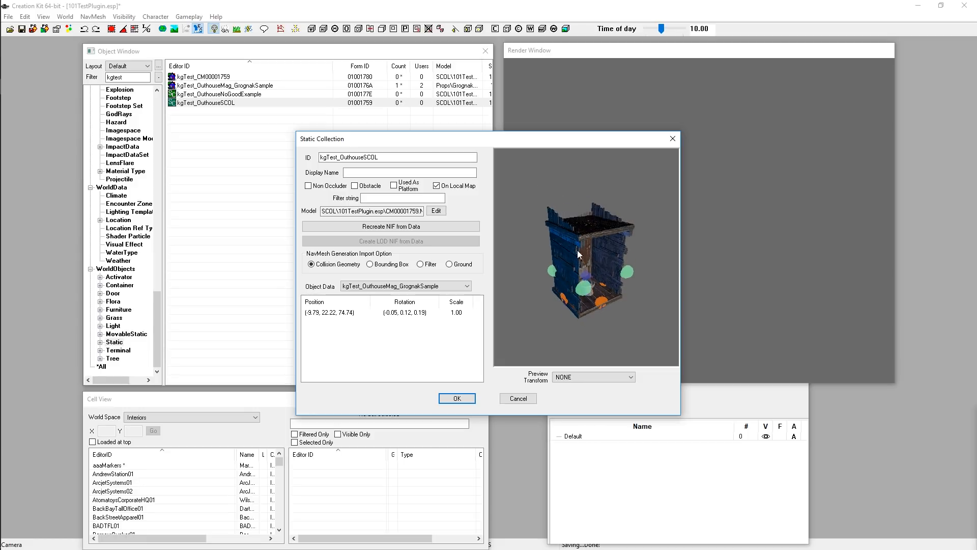
pyautogui.moveTo(609, 224); pyautogui.dragTo(604, 227)
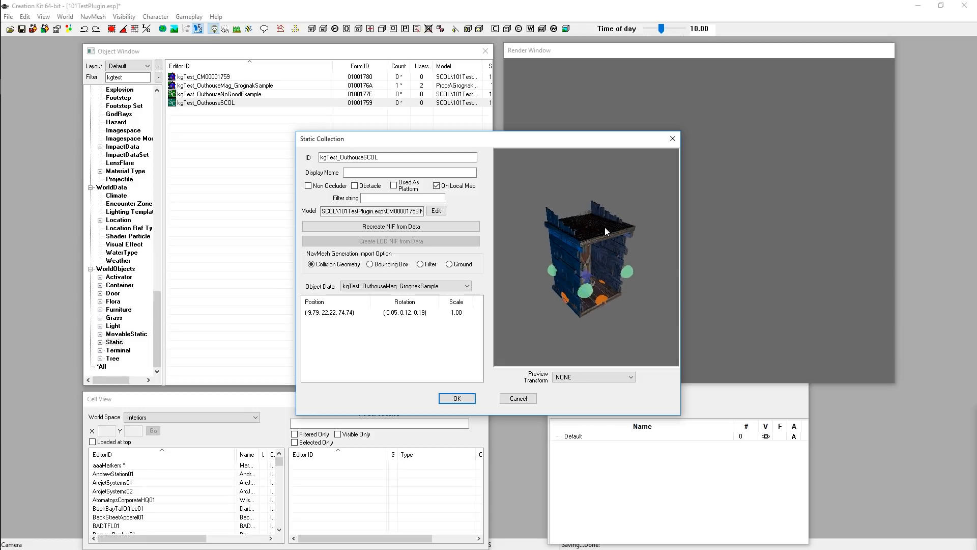
pyautogui.moveTo(648, 297); pyautogui.dragTo(649, 279)
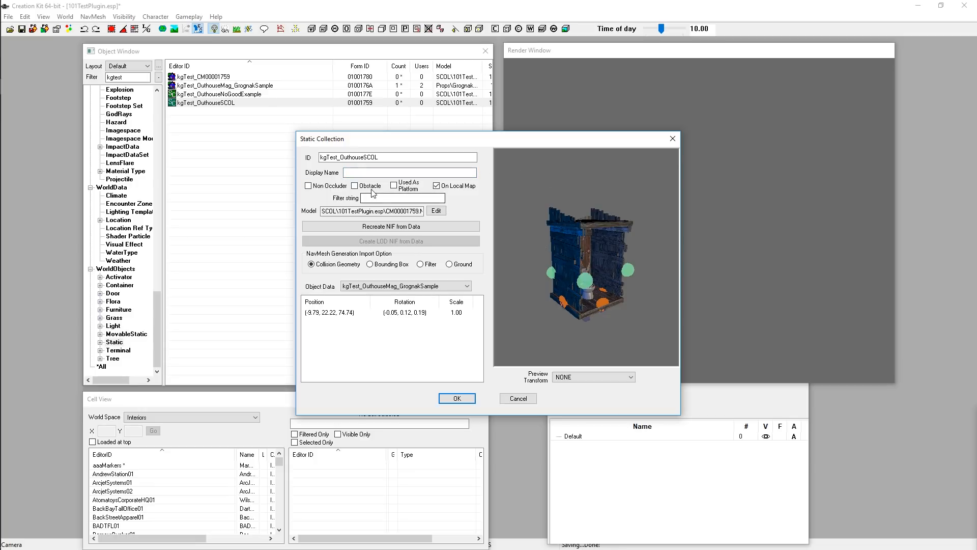
# Set the display name of the kgTest_OuthouseSCOL static collection to Outhouse
pyautogui.click(364, 174)
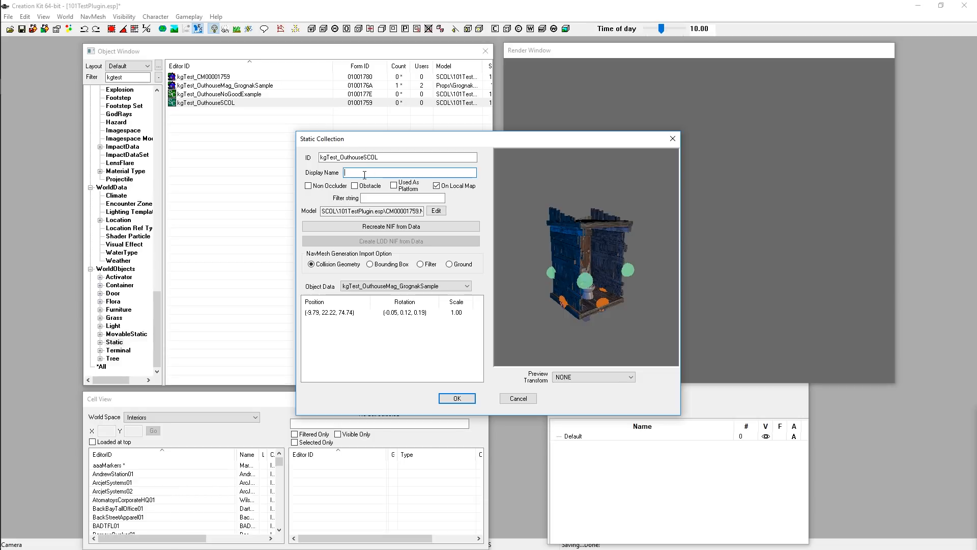
pyautogui.write('Outhouse')
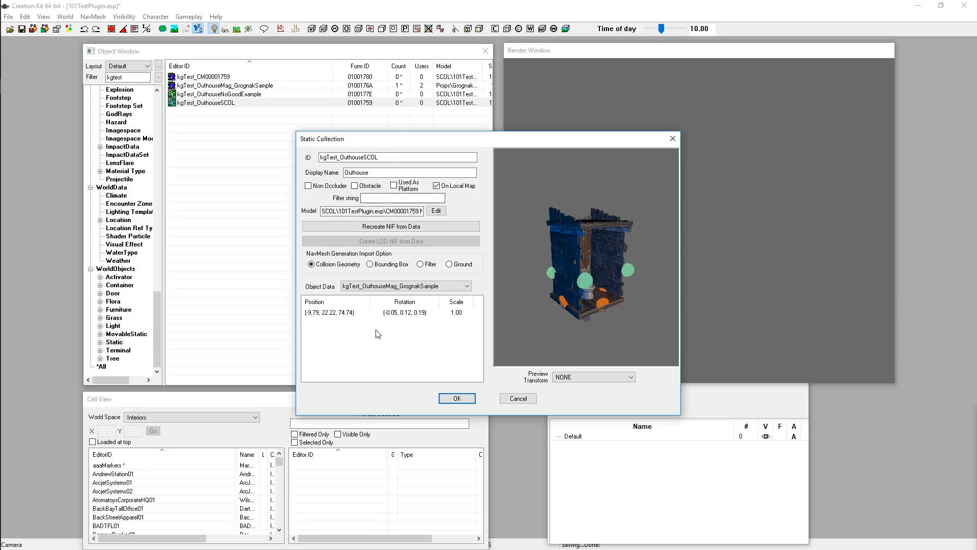
# Open the kgTest_OuthouseMag_GrognakSample static beside the static collection and set its display name to Outhouse
pyautogui.moveTo(400, 138); pyautogui.dragTo(503, 96)
pyautogui.click(224, 86)
pyautogui.doubleClick(224, 87)
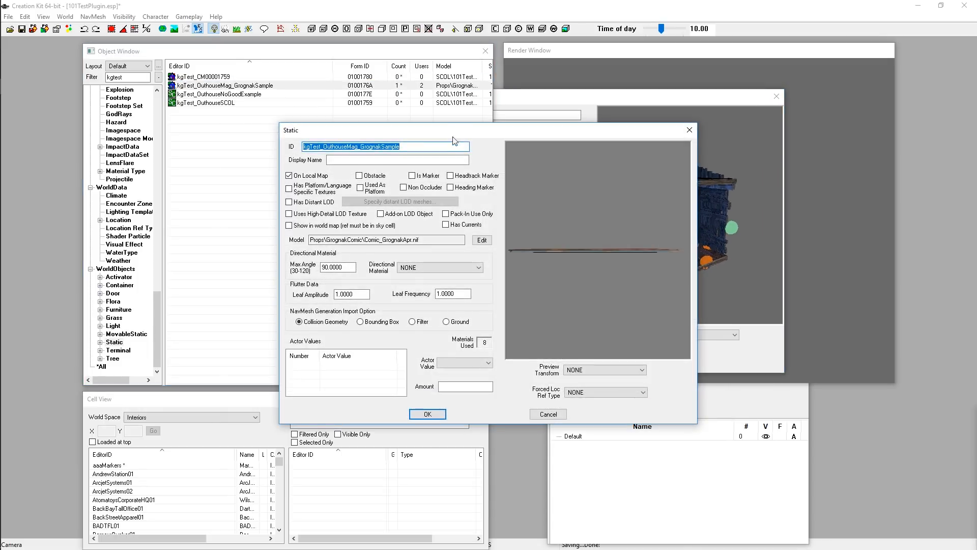
pyautogui.moveTo(376, 118); pyautogui.dragTo(213, 104)
pyautogui.moveTo(580, 98); pyautogui.dragTo(647, 107)
pyautogui.click(113, 133)
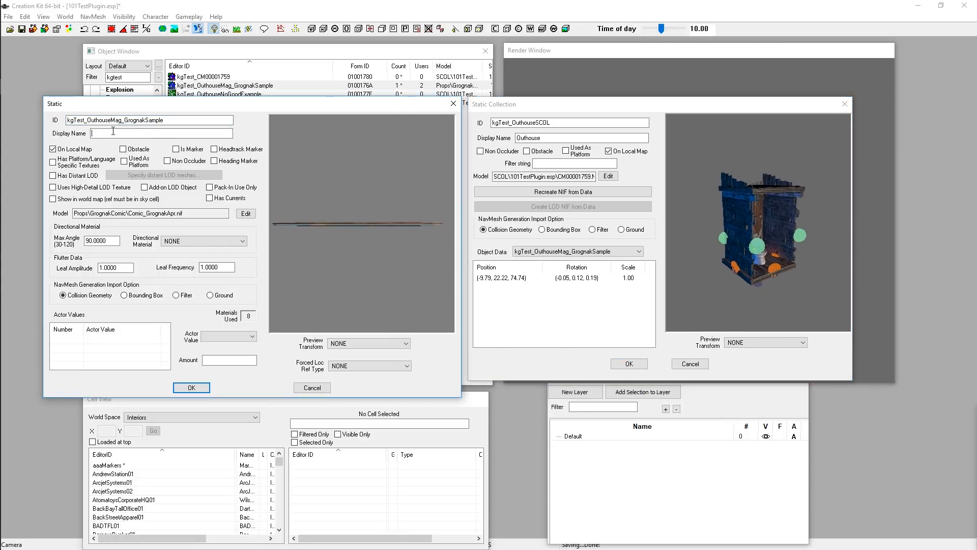
pyautogui.write('Outhouse')
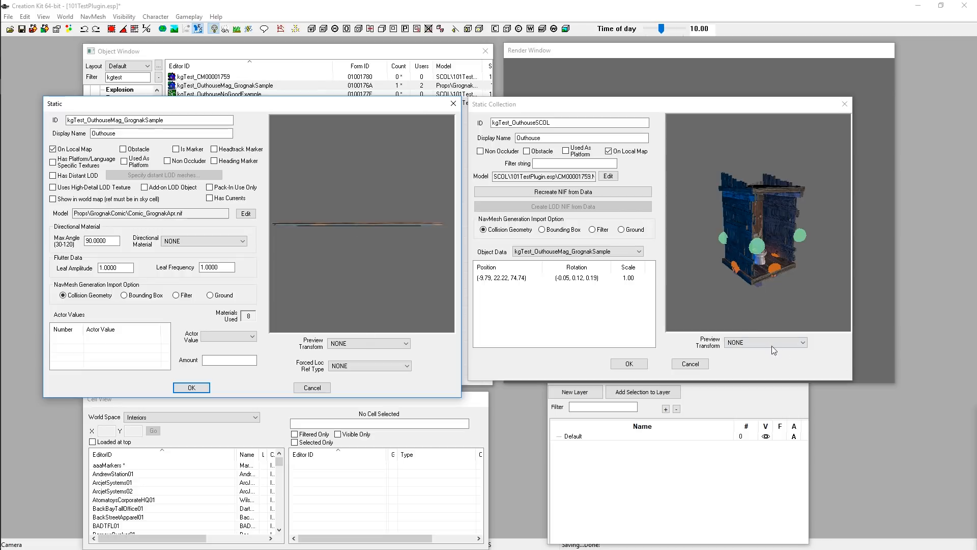
# Set the preview transform of the kgTest_OuthouseSCOL static collection to workshop_JunkWallGate
pyautogui.click(739, 344)
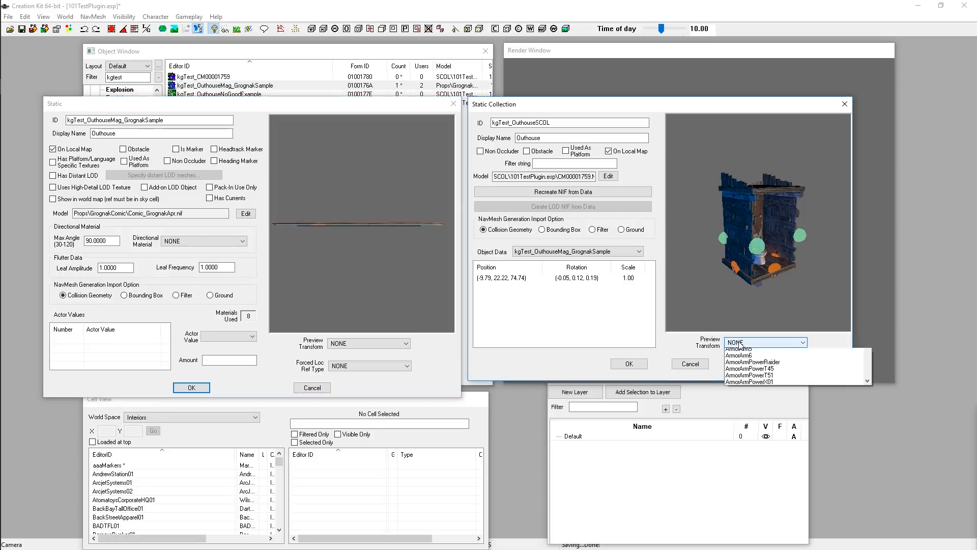
pyautogui.click(739, 344)
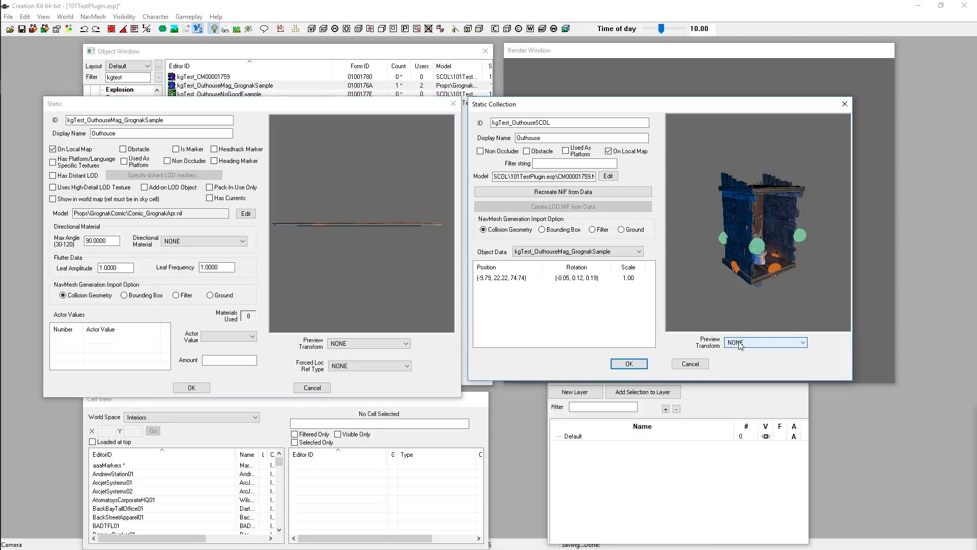
pyautogui.click(740, 344)
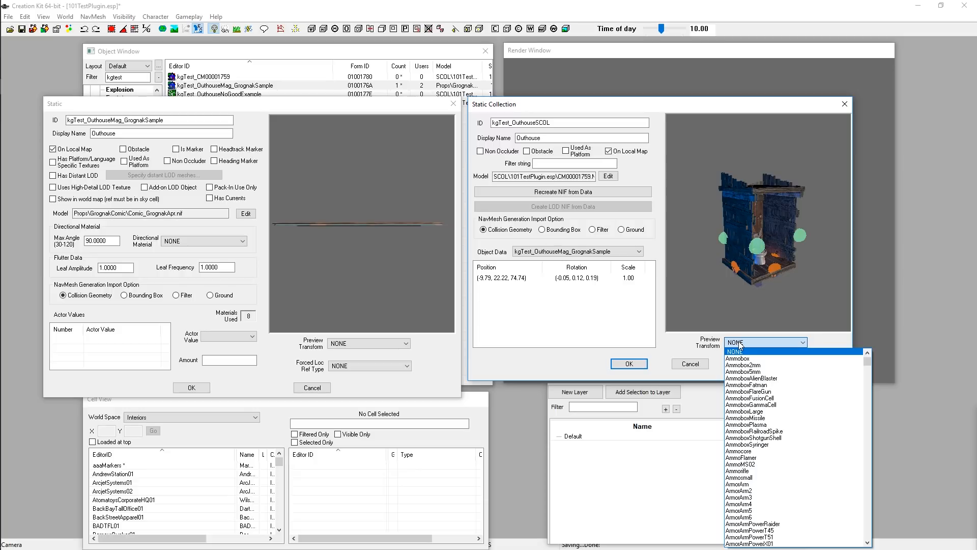
pyautogui.press('w')
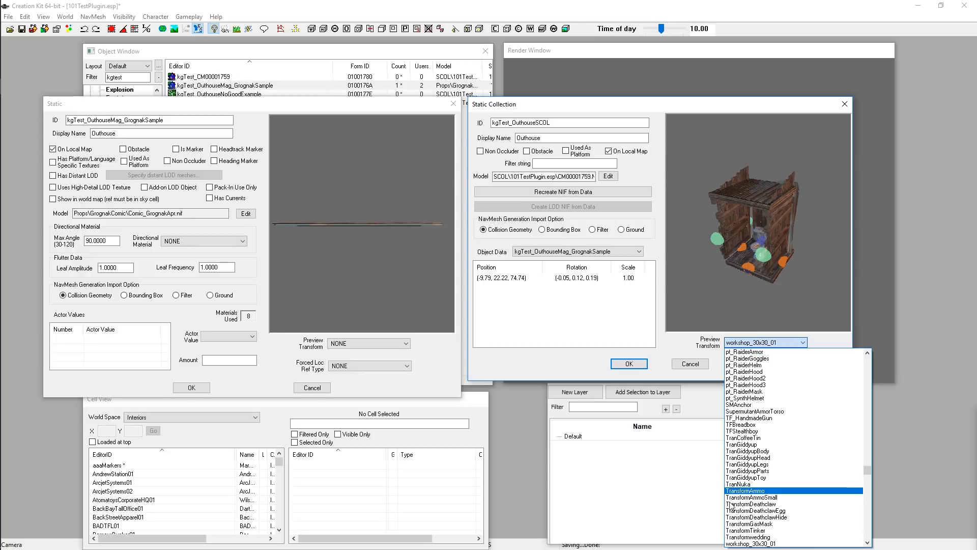
pyautogui.scroll(-1, 765, 531)
pyautogui.scroll(-15, 765, 531)
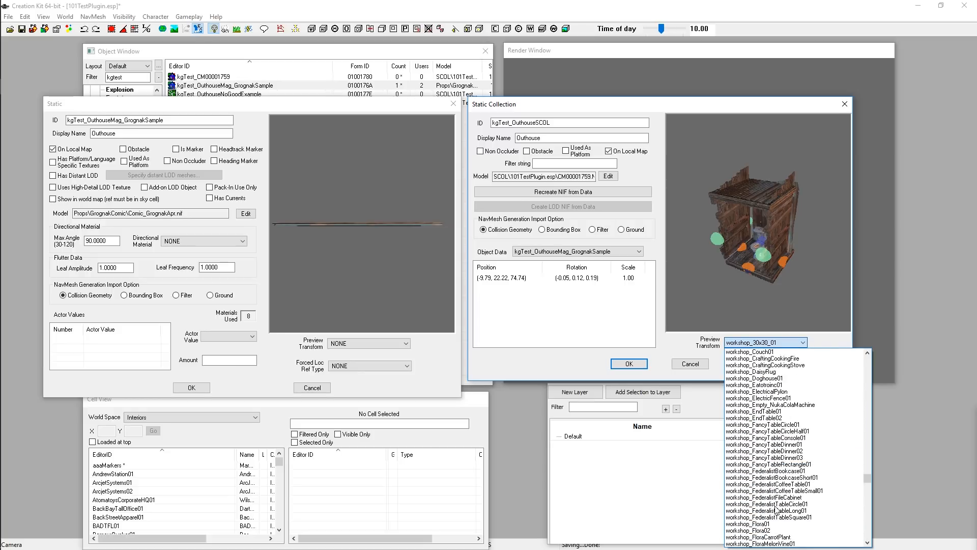
pyautogui.scroll(-12, 798, 443)
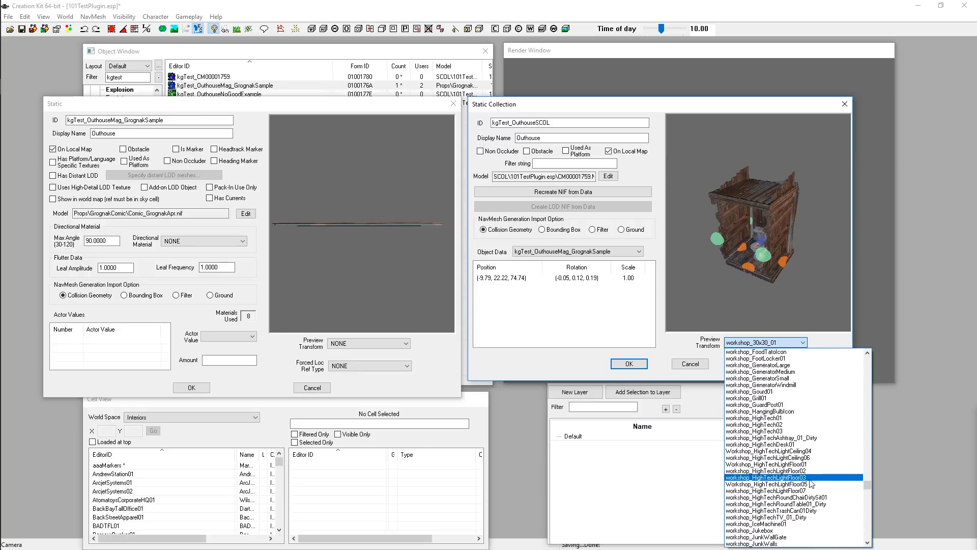
pyautogui.scroll(-9, 798, 474)
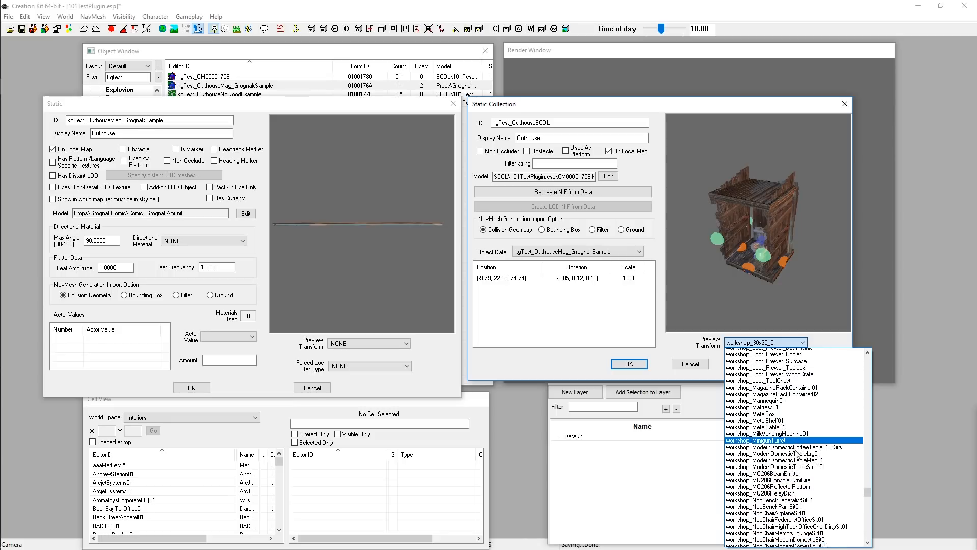
pyautogui.scroll(-12, 796, 452)
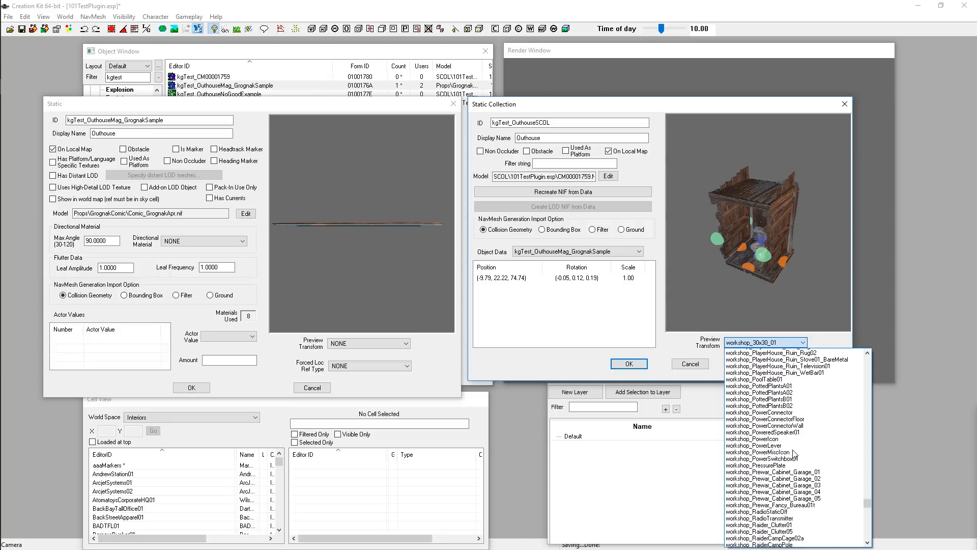
pyautogui.scroll(10, 794, 458)
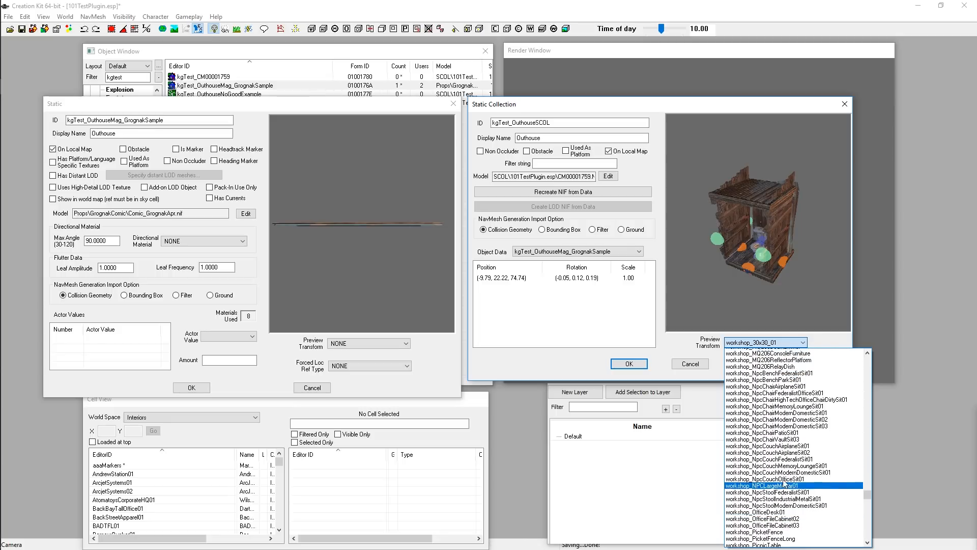
pyautogui.scroll(6, 789, 490)
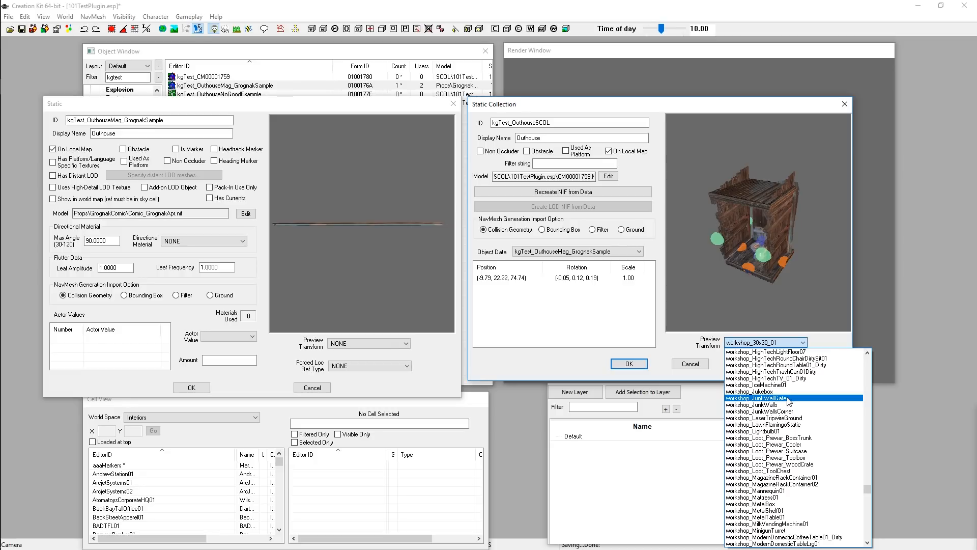
pyautogui.click(788, 400)
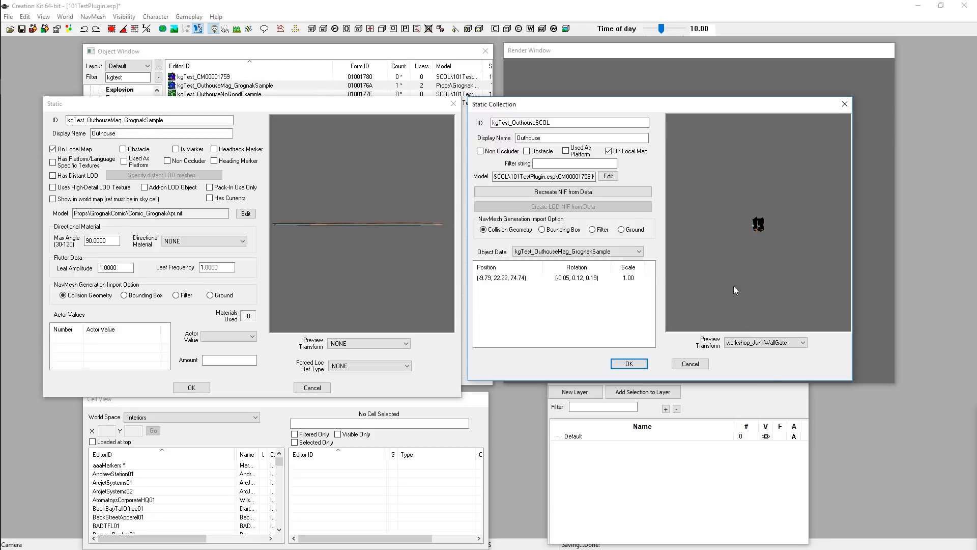
pyautogui.click(770, 340)
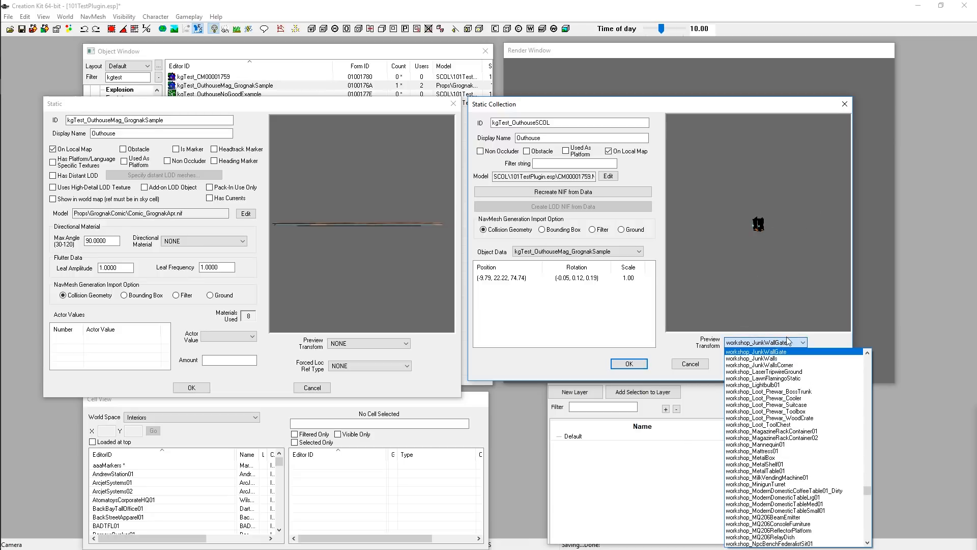
pyautogui.click(786, 343)
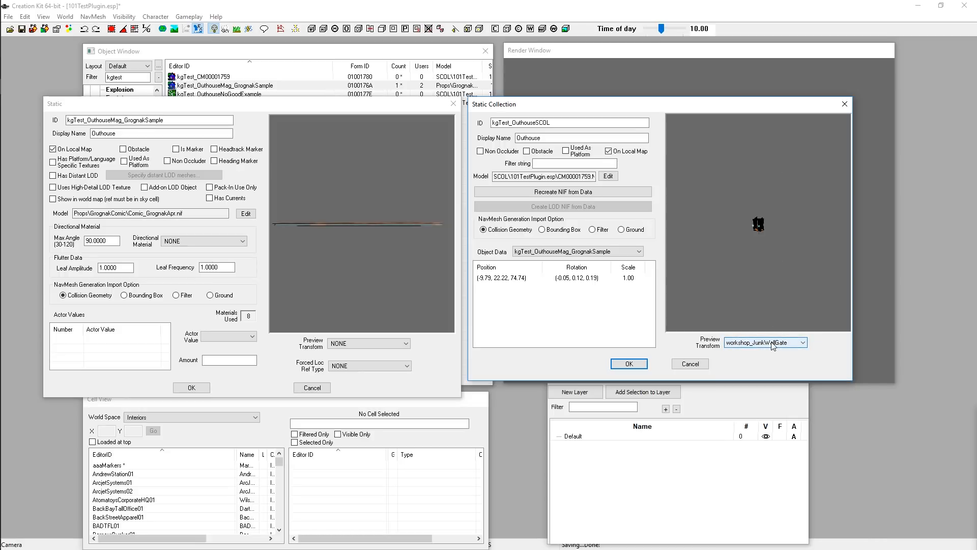
pyautogui.click(586, 50)
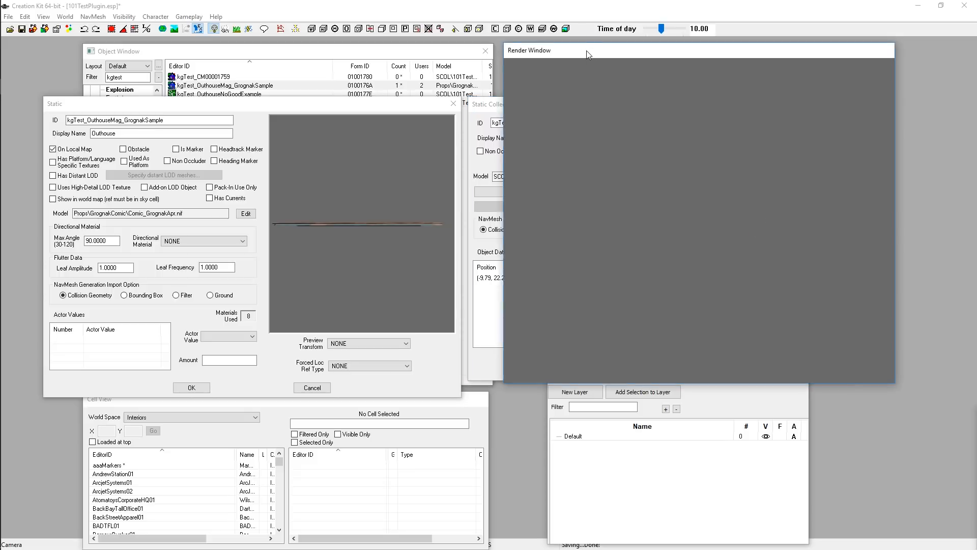
pyautogui.moveTo(586, 50); pyautogui.dragTo(626, 47)
pyautogui.click(734, 185)
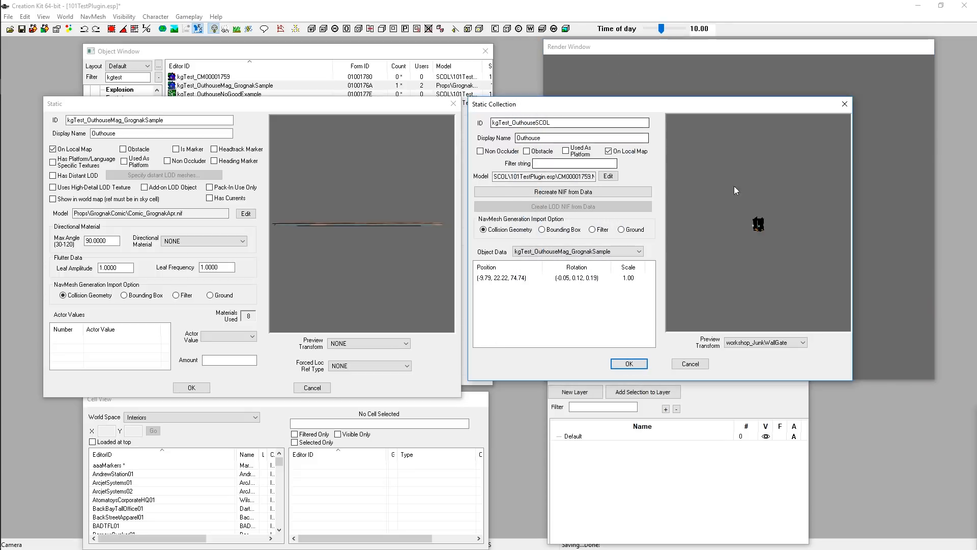
pyautogui.click(679, 45)
pyautogui.click(518, 105)
pyautogui.click(772, 343)
pyautogui.click(772, 344)
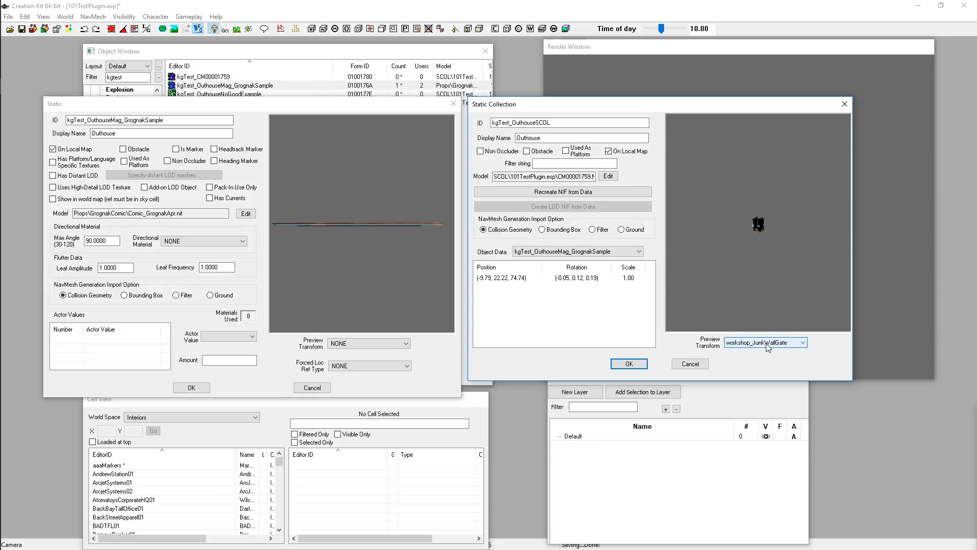
# Try workshop_30x30_01 as the preview transform of the kgTest_OuthouseMag_GrognakSample static
pyautogui.click(348, 344)
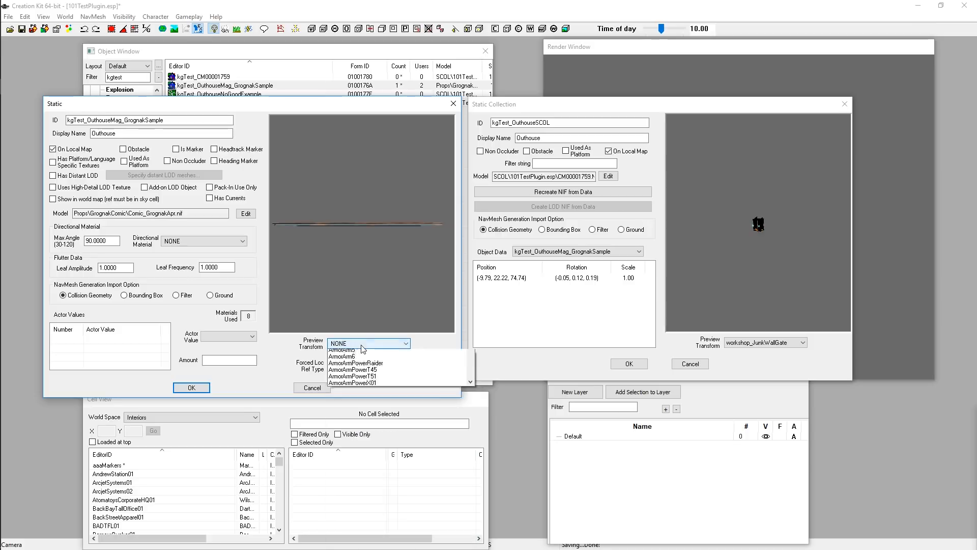
pyautogui.press('w')
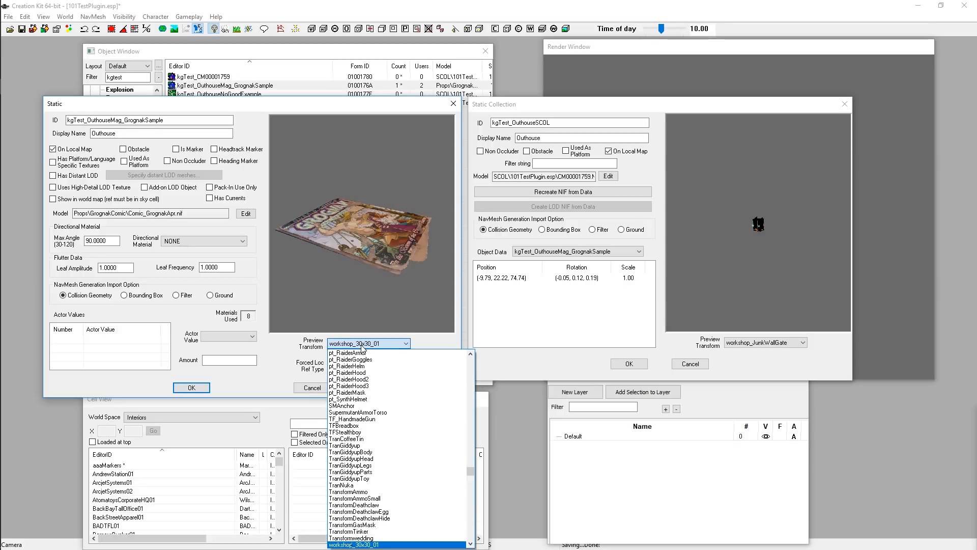
pyautogui.click(410, 344)
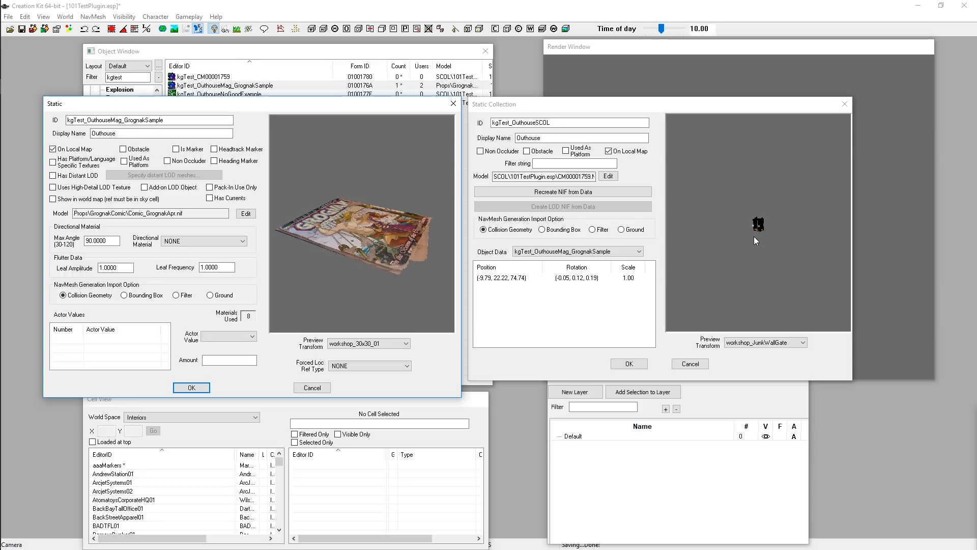
# Set the magazine static's preview transform to workshop_BathroomToiletBroken01 and save the edits to both the static collection and the static
pyautogui.click(396, 344)
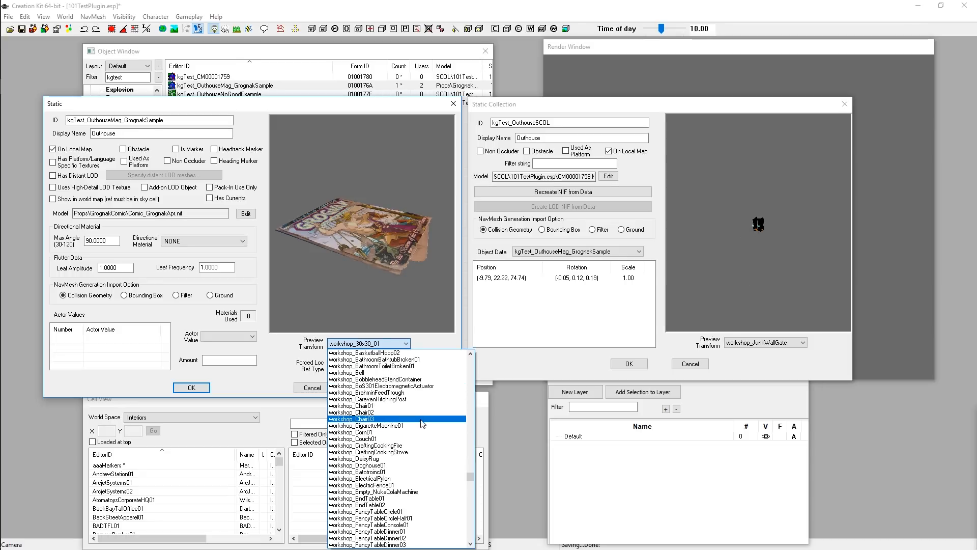
pyautogui.click(406, 367)
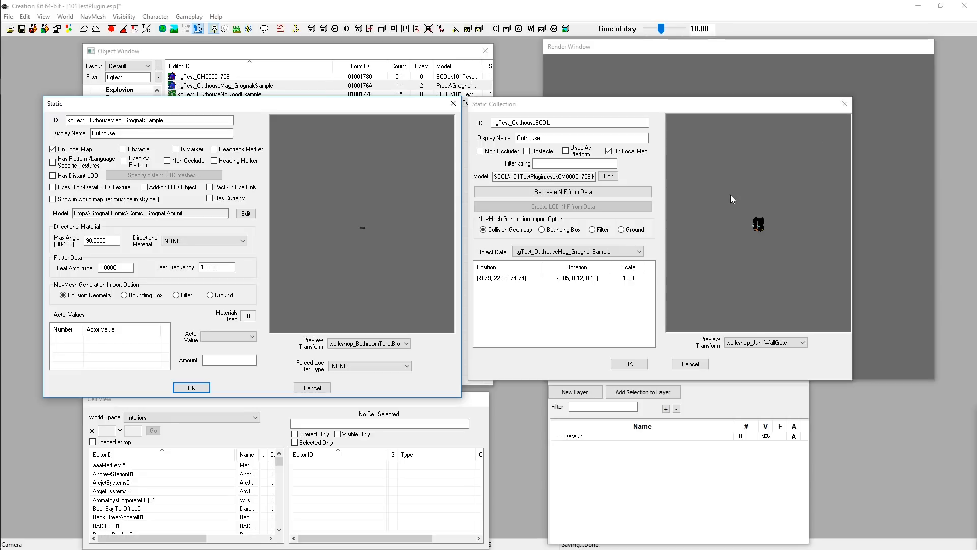
pyautogui.click(543, 132)
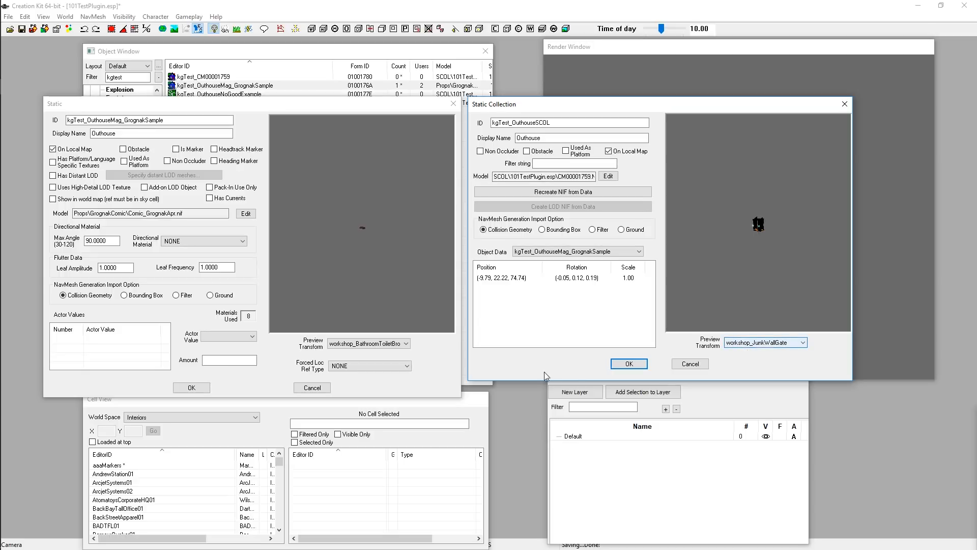
pyautogui.click(626, 365)
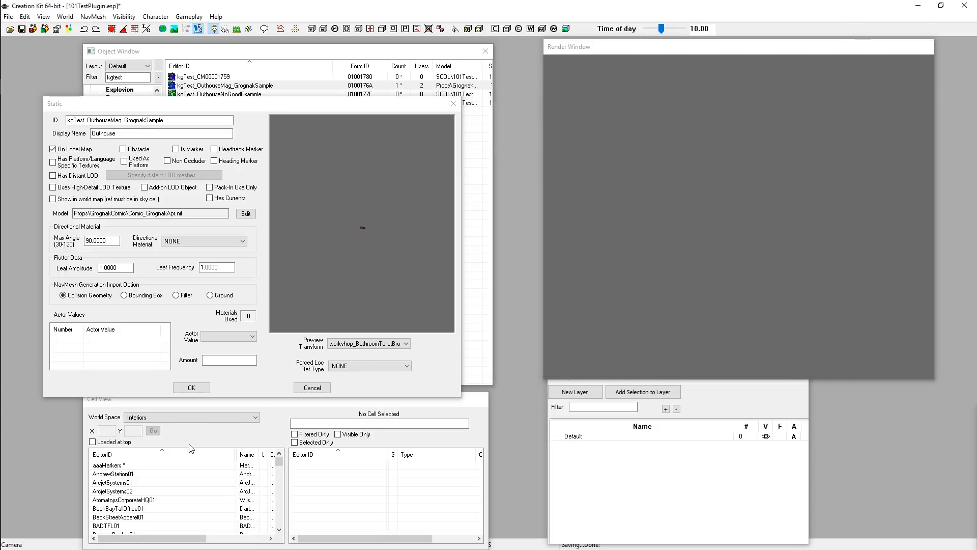
pyautogui.click(187, 387)
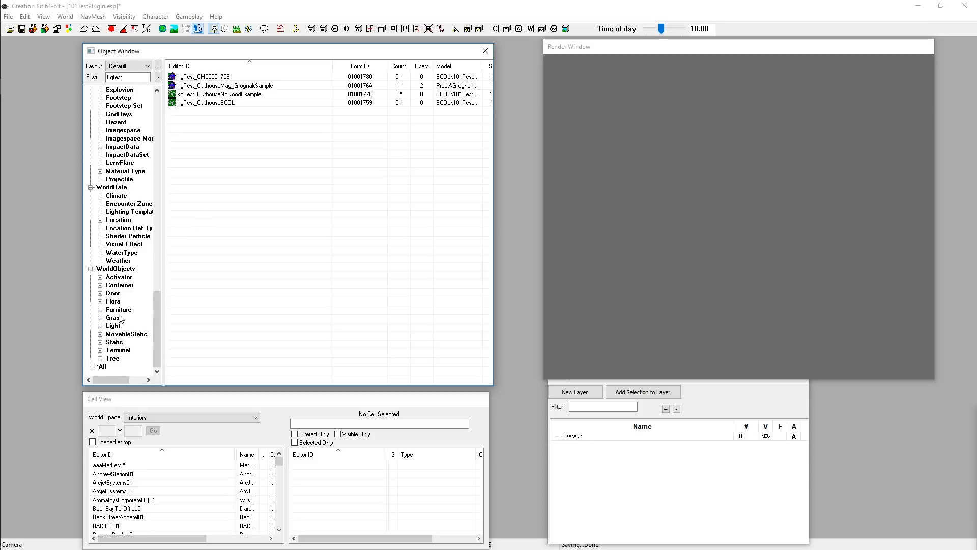
# Create a new constructible object in the Items category of the object list
pyautogui.scroll(10, 126, 324)
pyautogui.scroll(13, 125, 325)
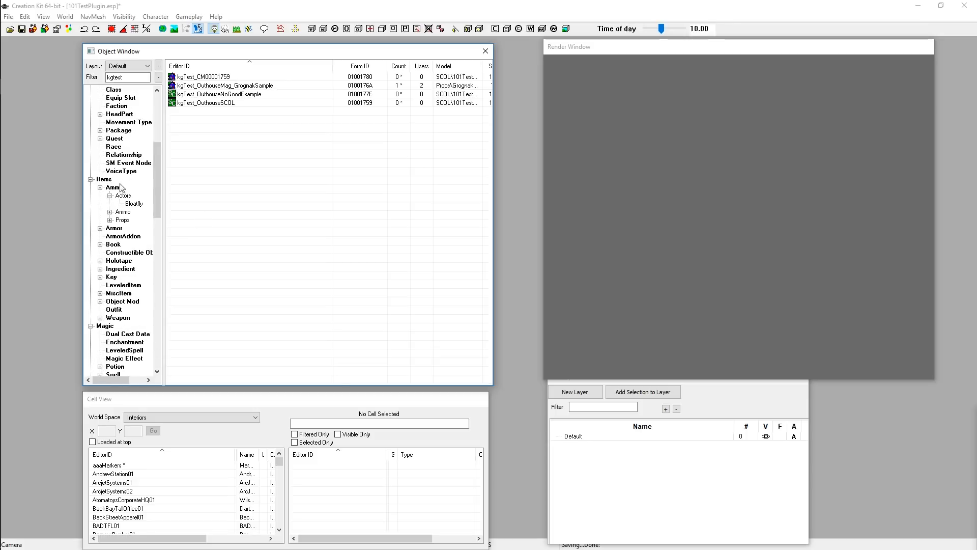
pyautogui.click(90, 180)
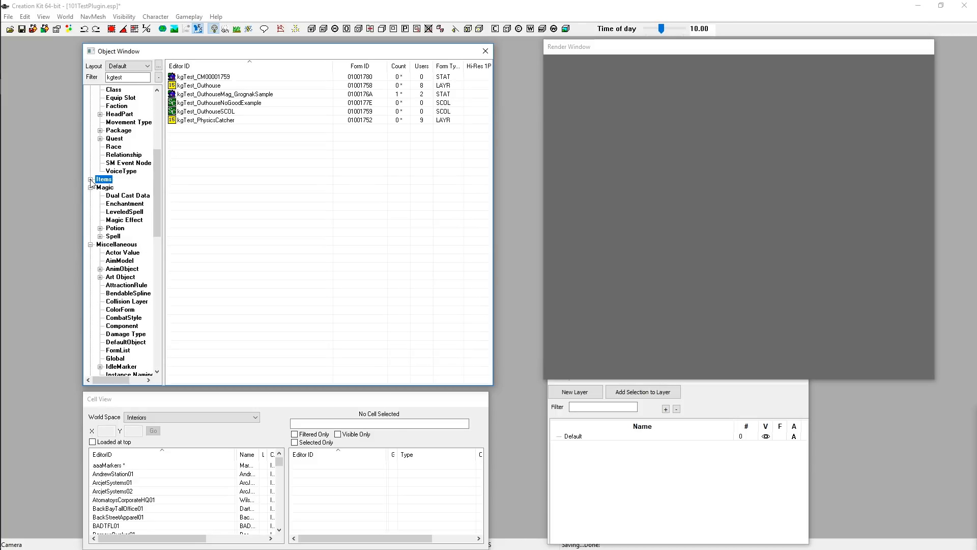
pyautogui.click(91, 180)
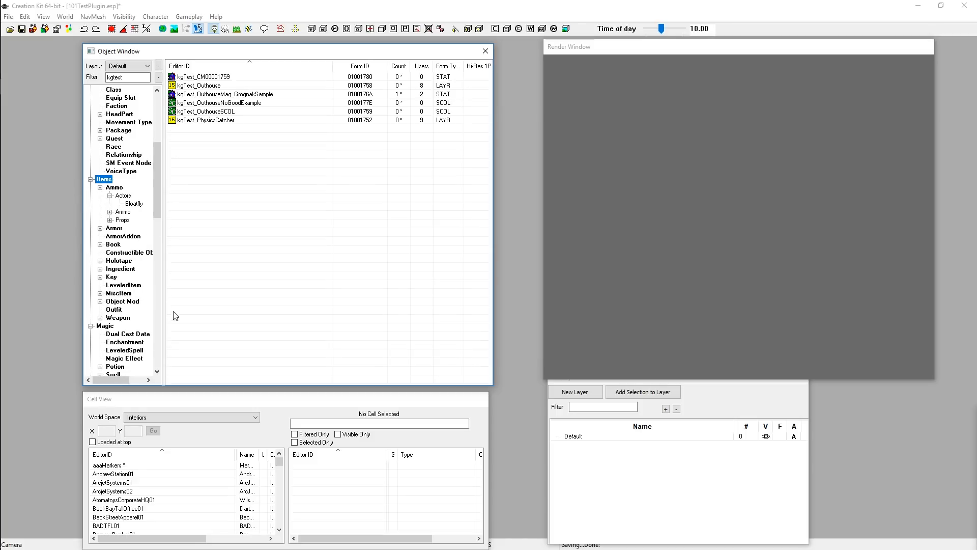
pyautogui.click(136, 253)
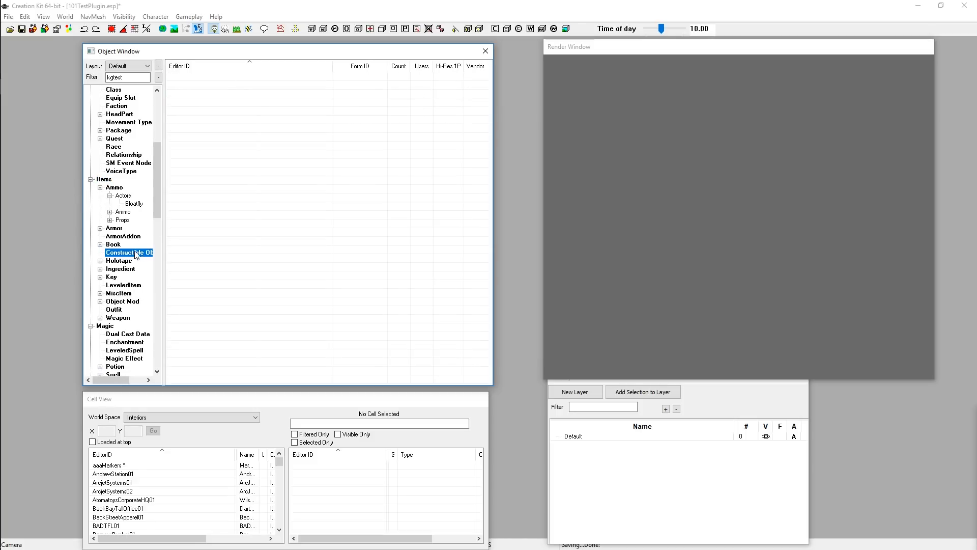
pyautogui.rightClick(220, 113)
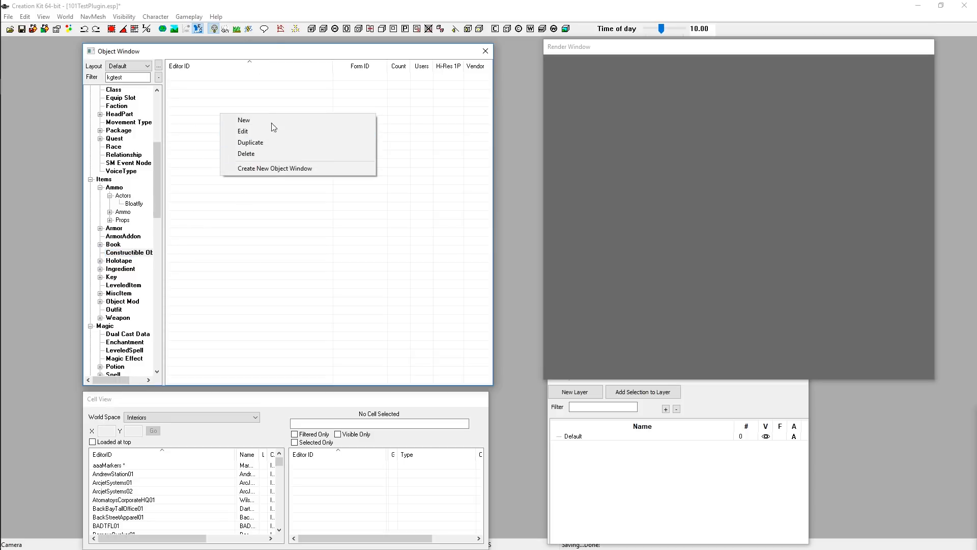
pyautogui.click(256, 122)
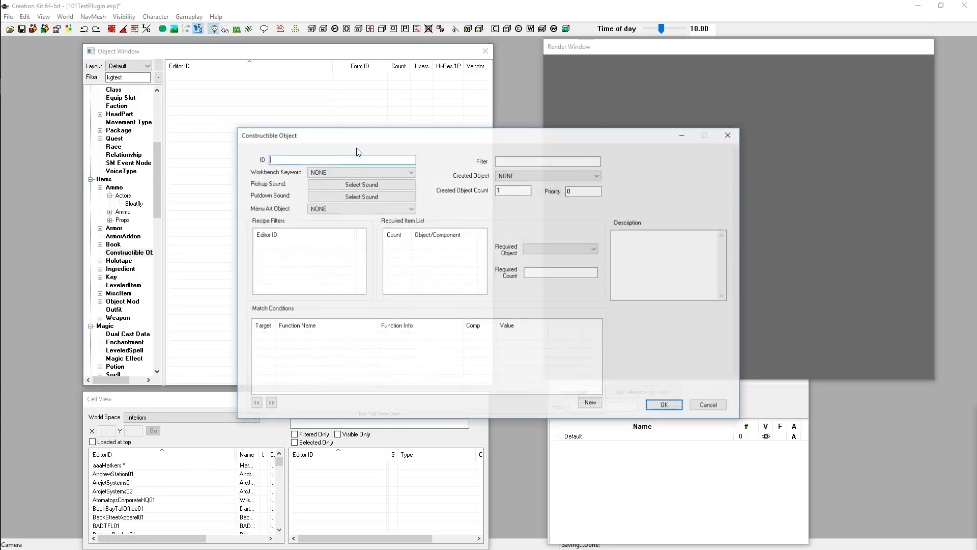
# Set the new constructible object's ID to kgTest_co_OuthouseSCOL
pyautogui.moveTo(443, 133); pyautogui.dragTo(438, 113)
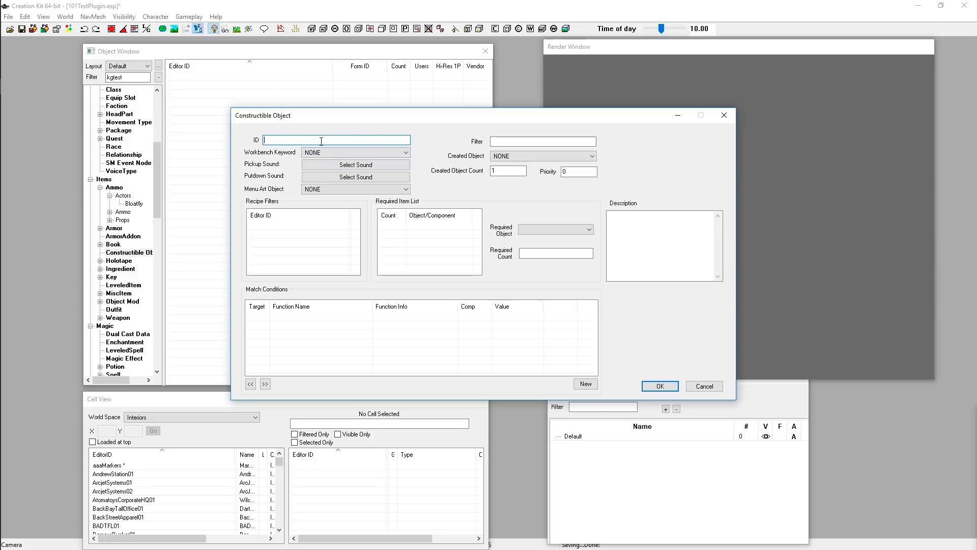
pyautogui.write('kgTest_c')
pyautogui.write('o')
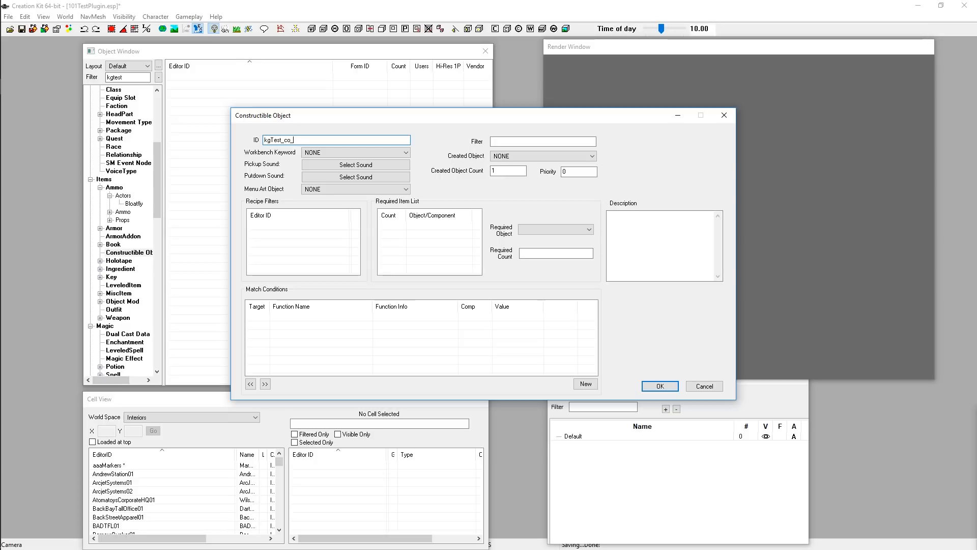
pyautogui.write('_O')
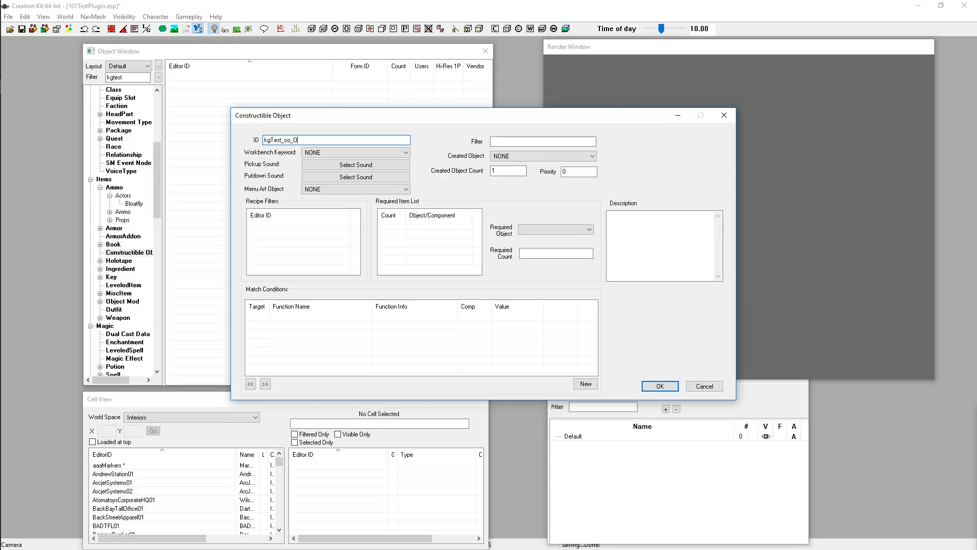
pyautogui.write('uthouseSCOL')
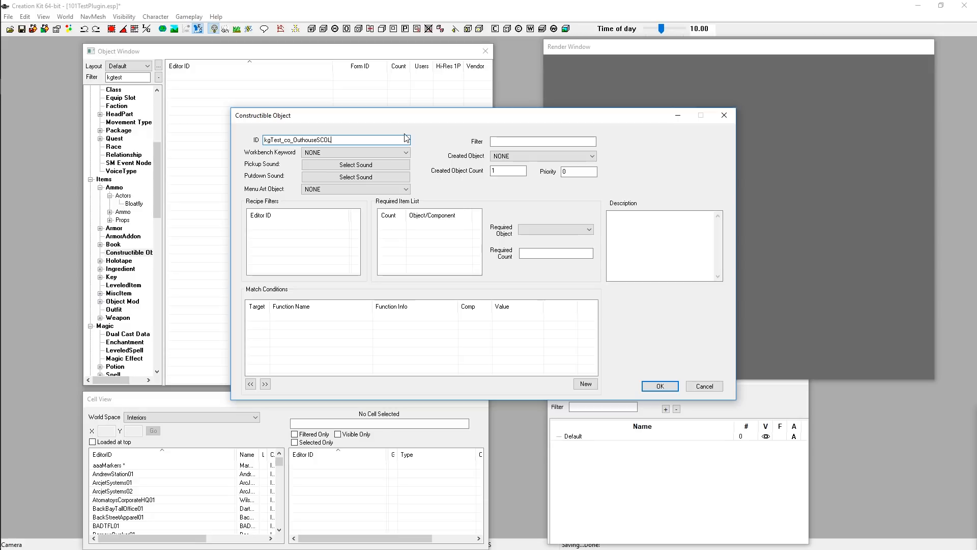
# Filter the created object choices by kgtest_*out and set the created object to kgTest_OuthouseSCOL
pyautogui.click(503, 142)
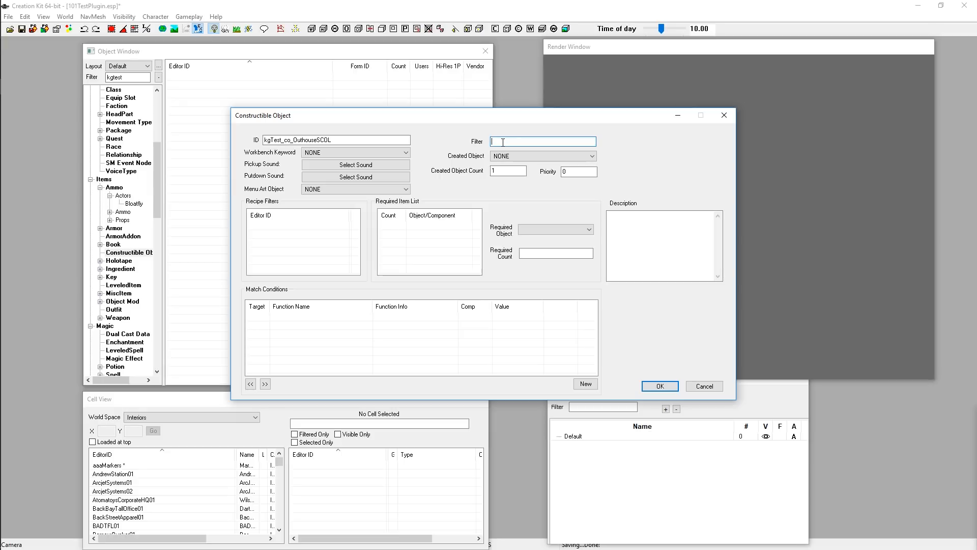
pyautogui.write('kgtest_')
pyautogui.click(529, 155)
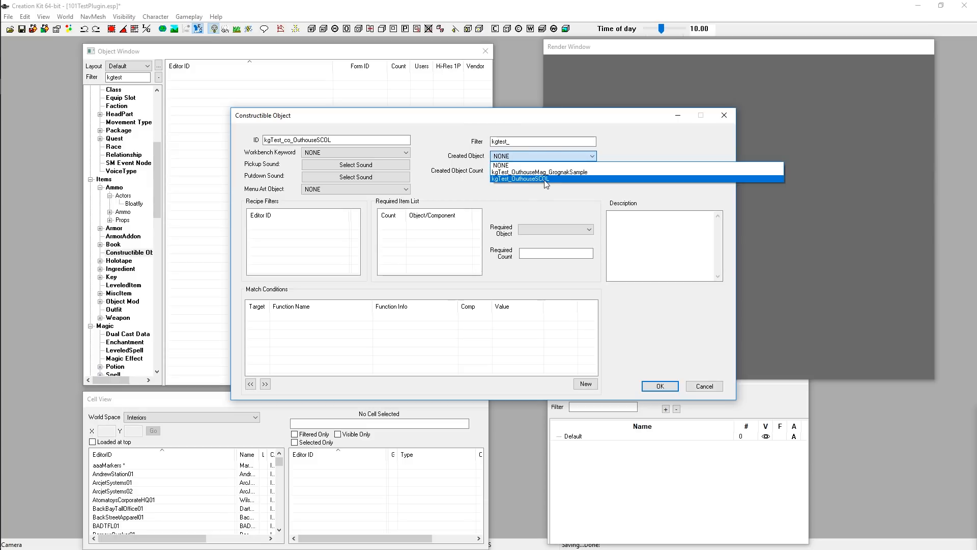
pyautogui.click(527, 141)
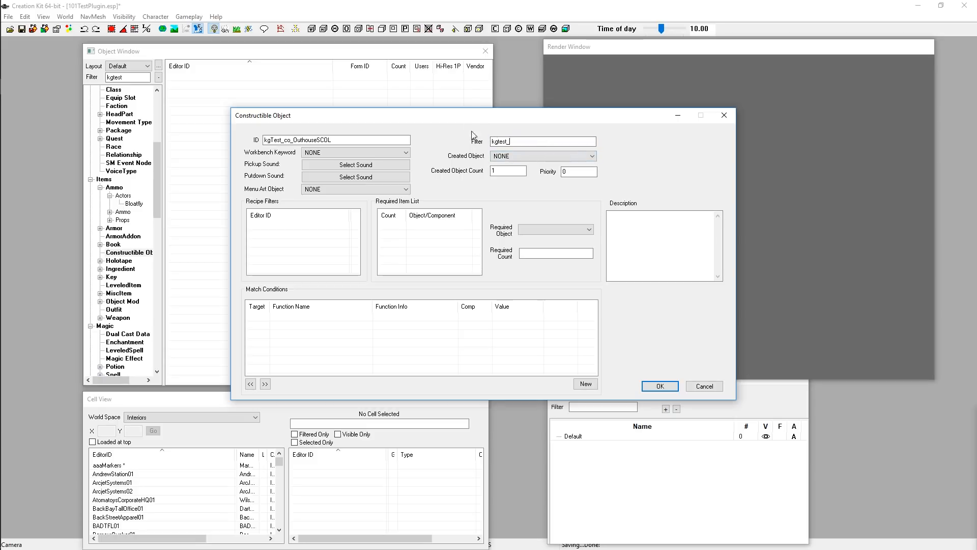
pyautogui.click(515, 141)
pyautogui.write('*out')
pyautogui.moveTo(510, 141); pyautogui.dragTo(509, 141)
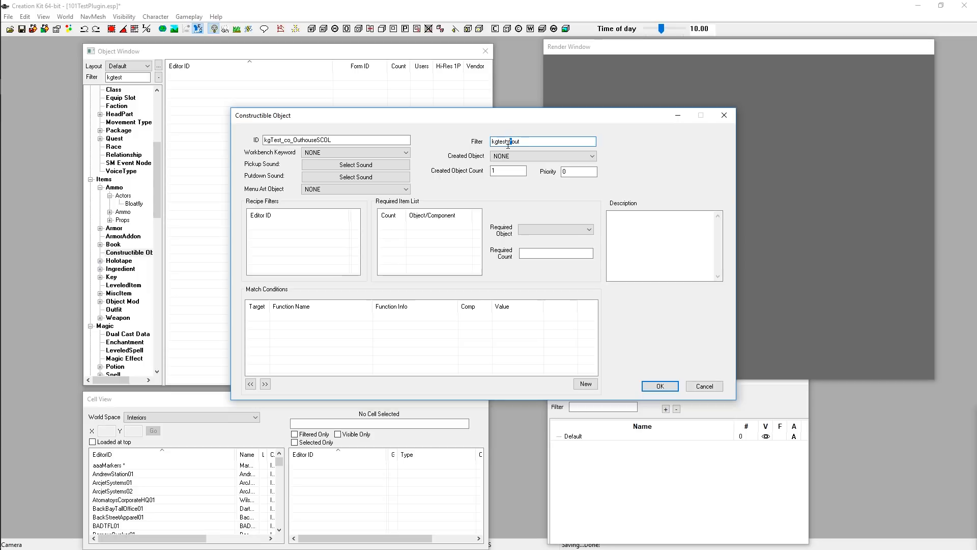
pyautogui.click(510, 141)
pyautogui.doubleClick(503, 141)
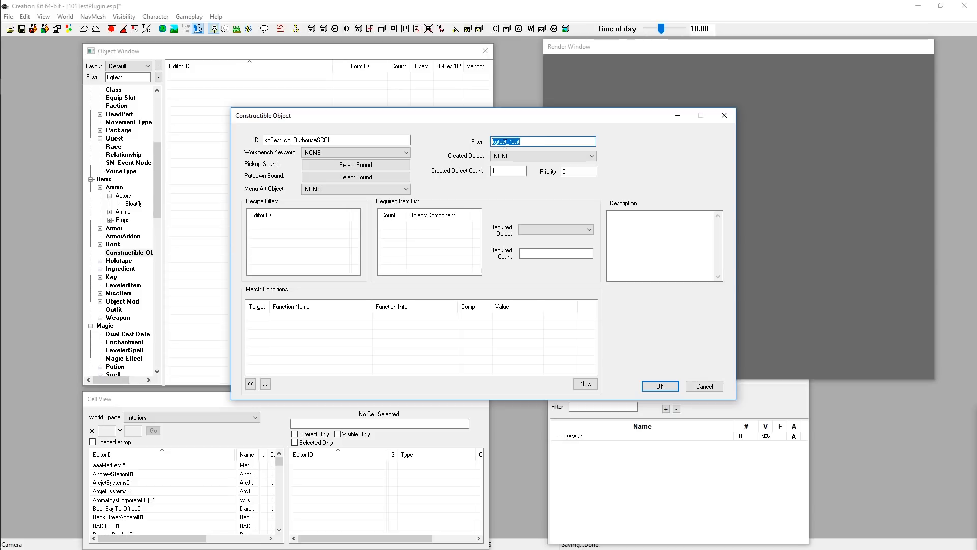
pyautogui.click(511, 141)
pyautogui.click(518, 156)
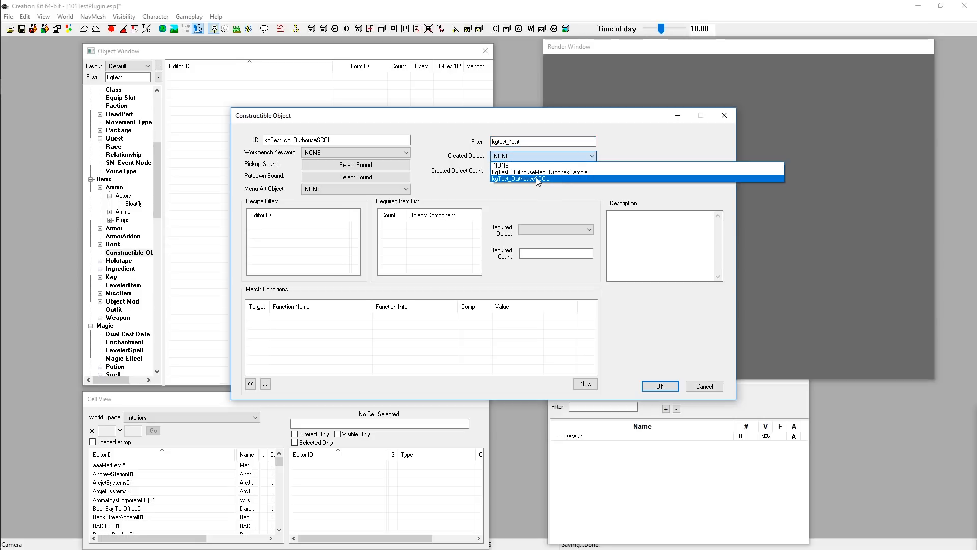
pyautogui.click(537, 179)
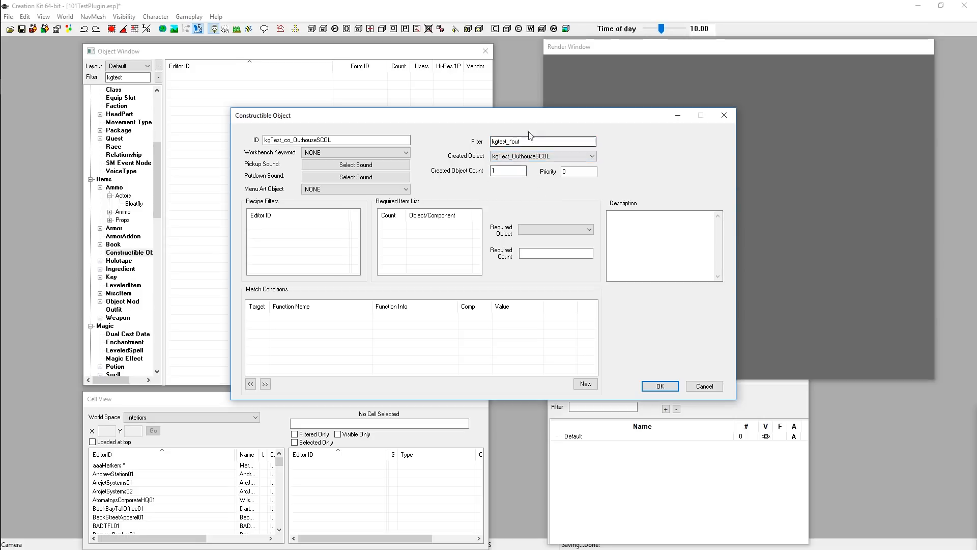
# Check the created object count and priority of the constructible object
pyautogui.click(511, 171)
pyautogui.moveTo(509, 172); pyautogui.dragTo(480, 173)
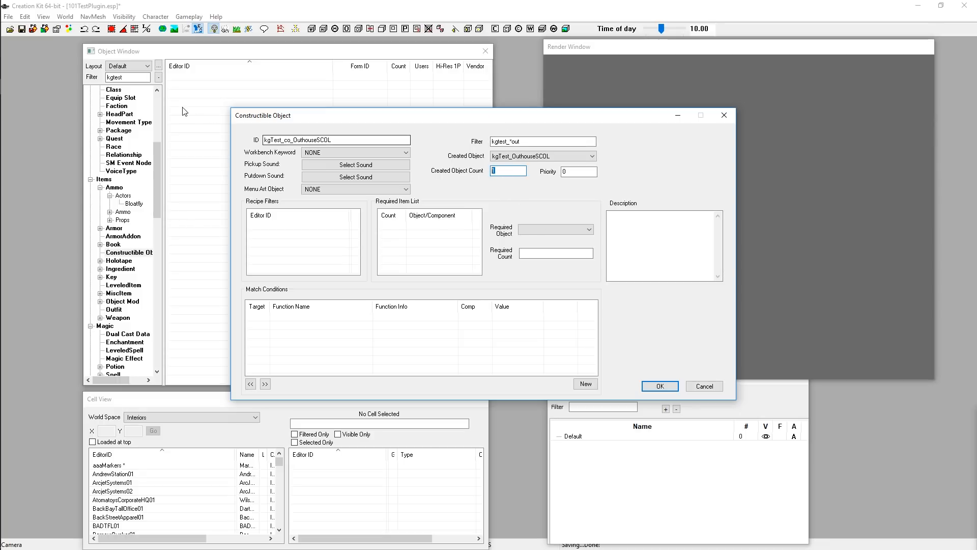
pyautogui.click(511, 171)
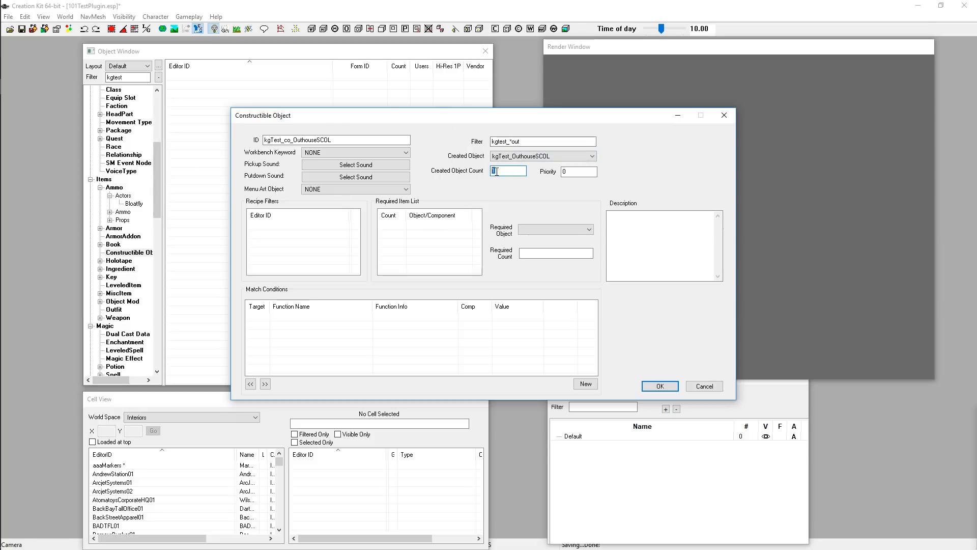
pyautogui.moveTo(498, 172); pyautogui.dragTo(489, 170)
pyautogui.click(581, 171)
pyautogui.doubleClick(578, 171)
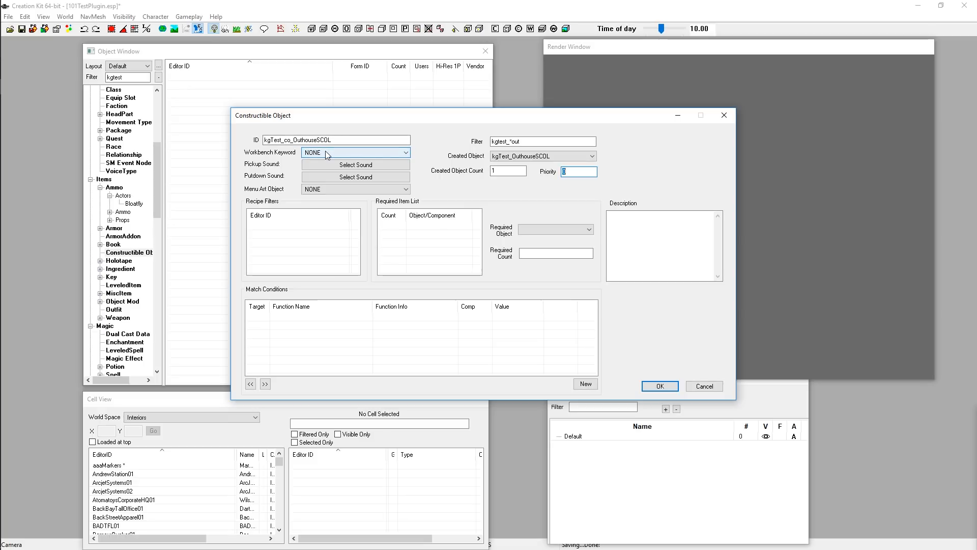
# Set the constructible object's workbench keyword to WorkshopWorkbenchTypeSettlement
pyautogui.click(353, 152)
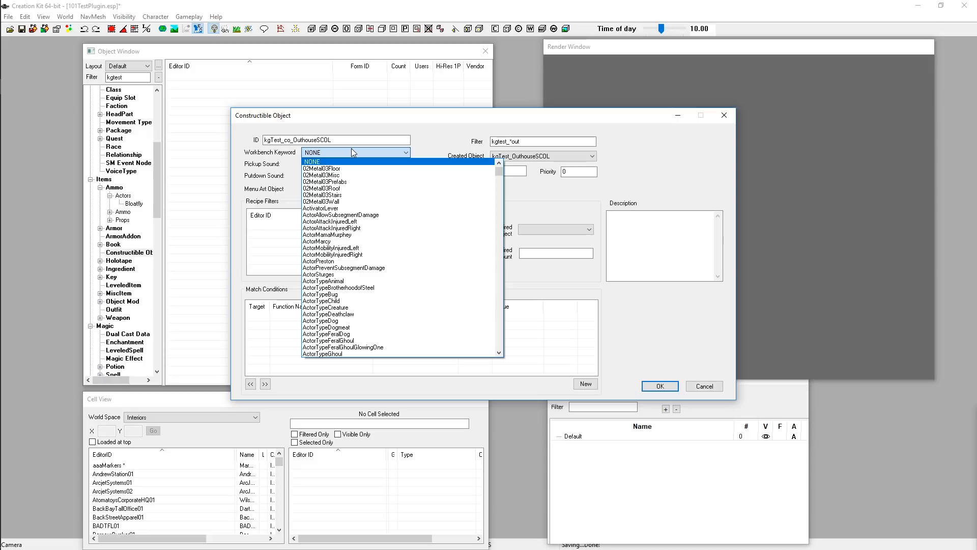
pyautogui.write('works')
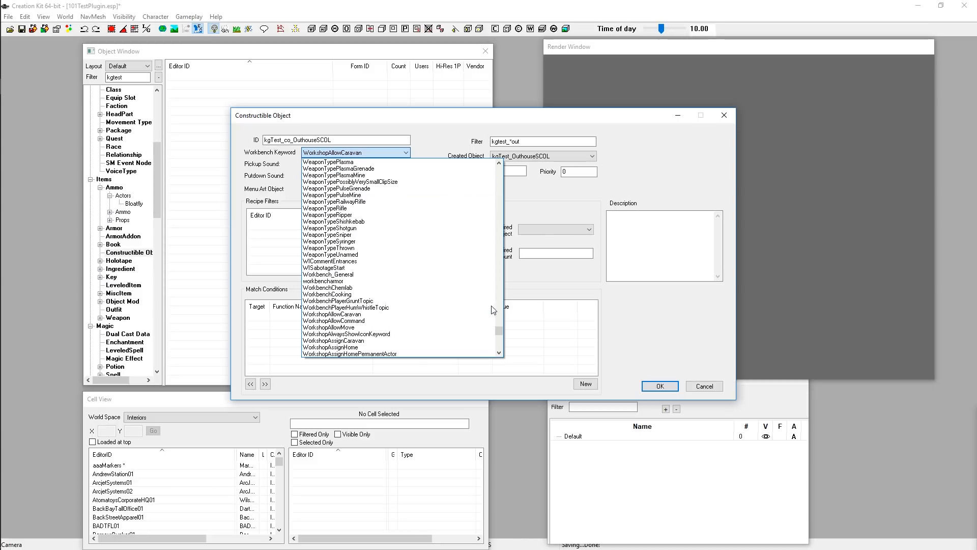
pyautogui.scroll(-10, 490, 309)
pyautogui.scroll(-15, 490, 309)
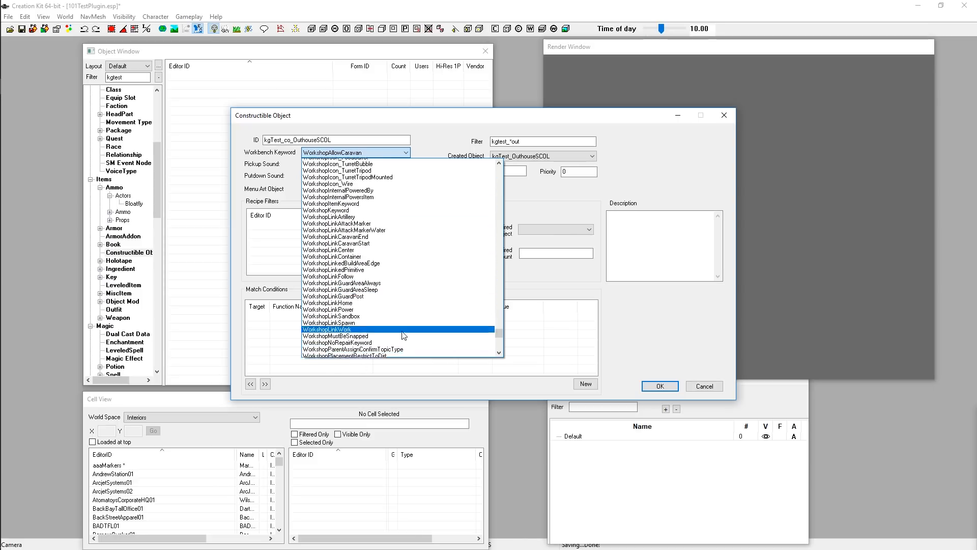
pyautogui.scroll(20, 396, 308)
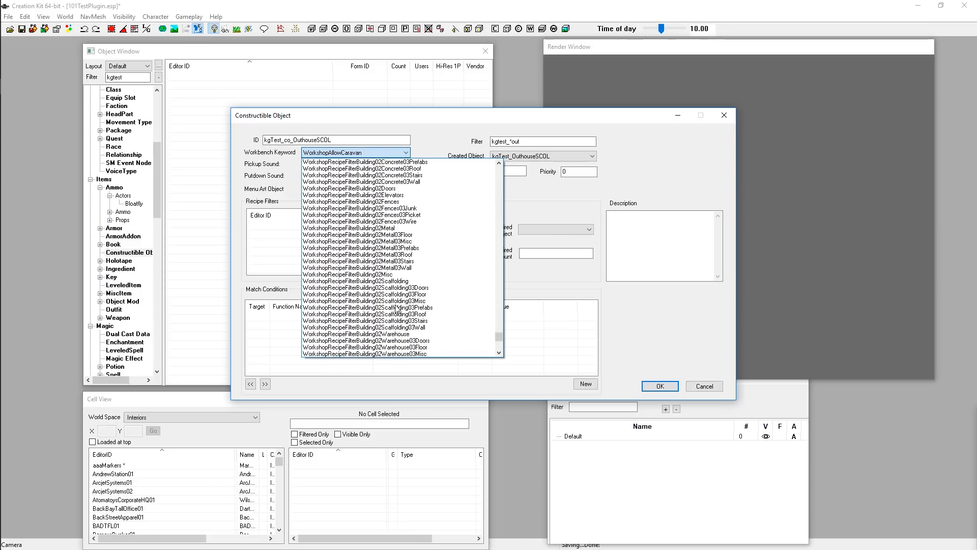
pyautogui.scroll(-20, 397, 308)
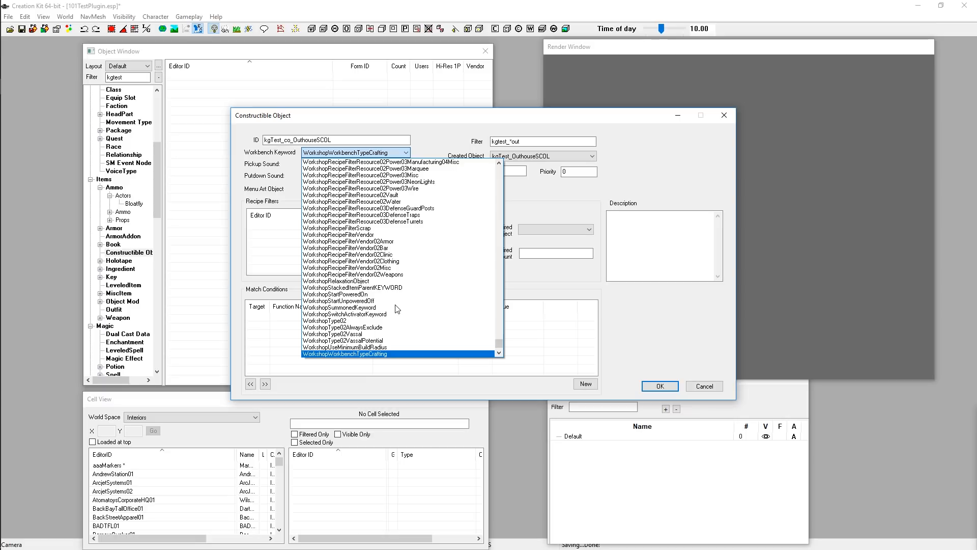
pyautogui.press('o')
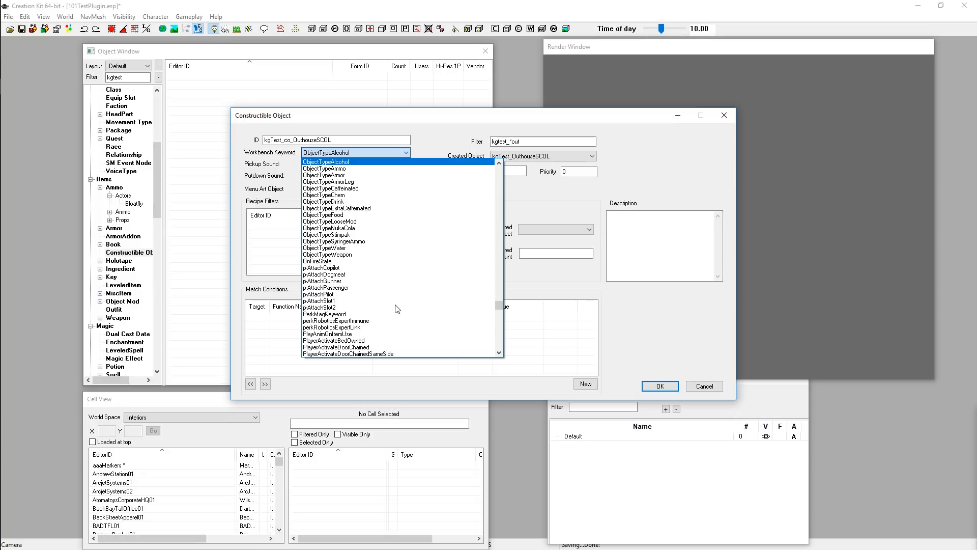
pyautogui.write('wo')
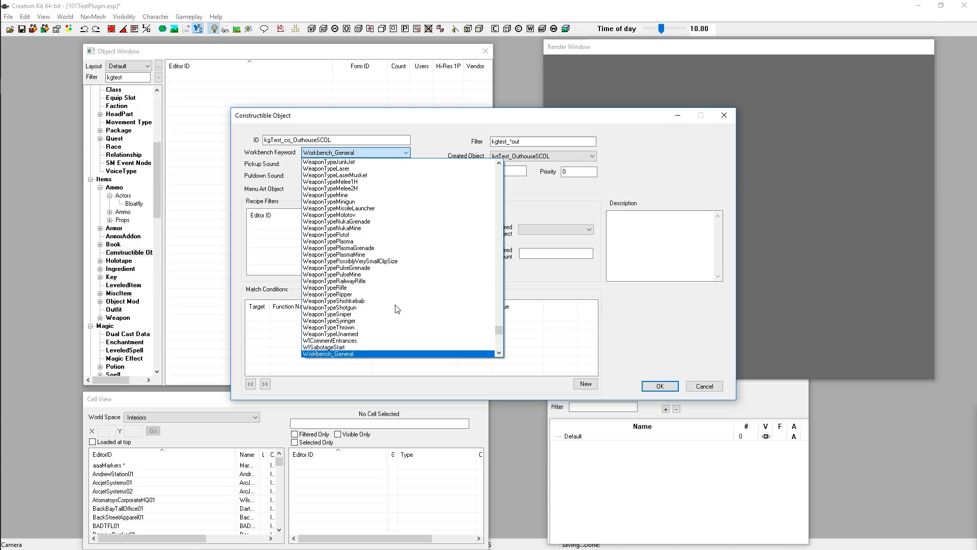
pyautogui.write('b')
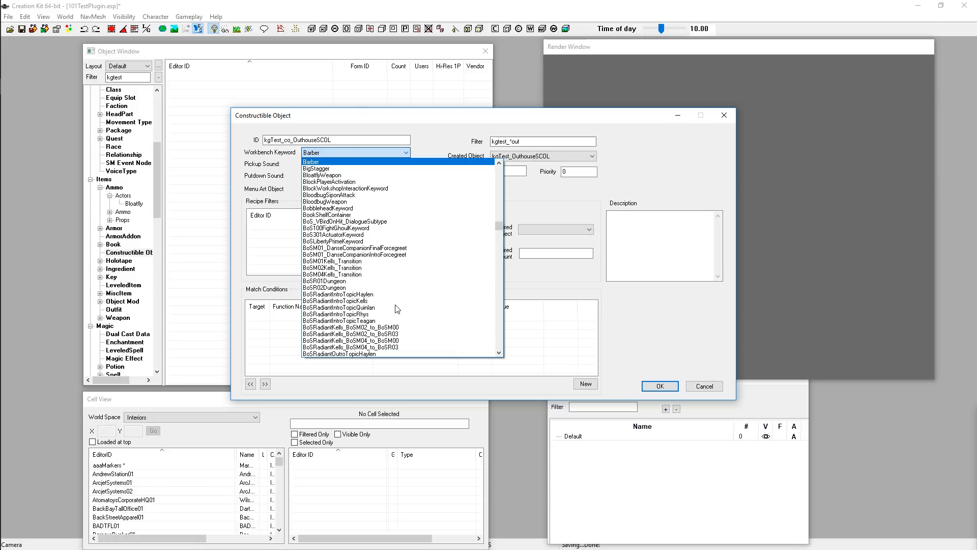
pyautogui.write('e')
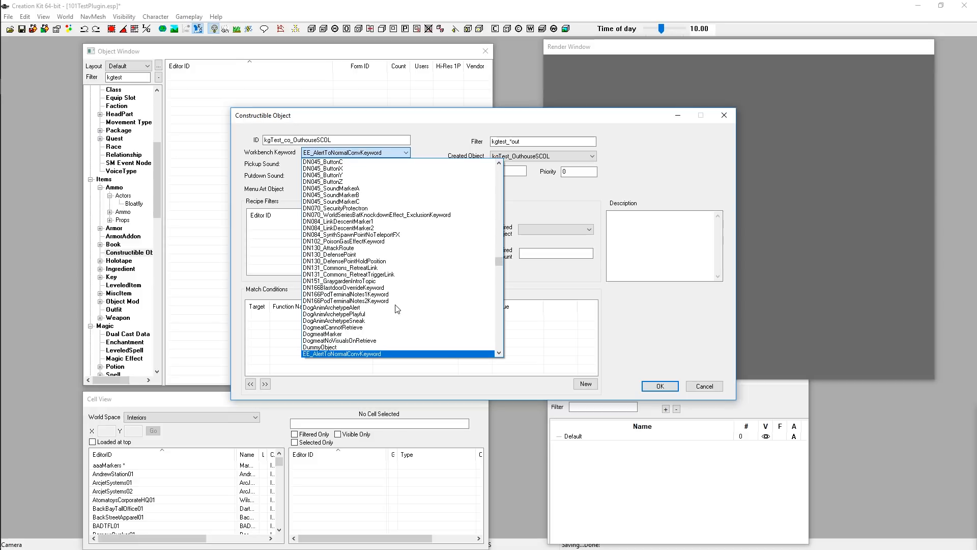
pyautogui.write('works')
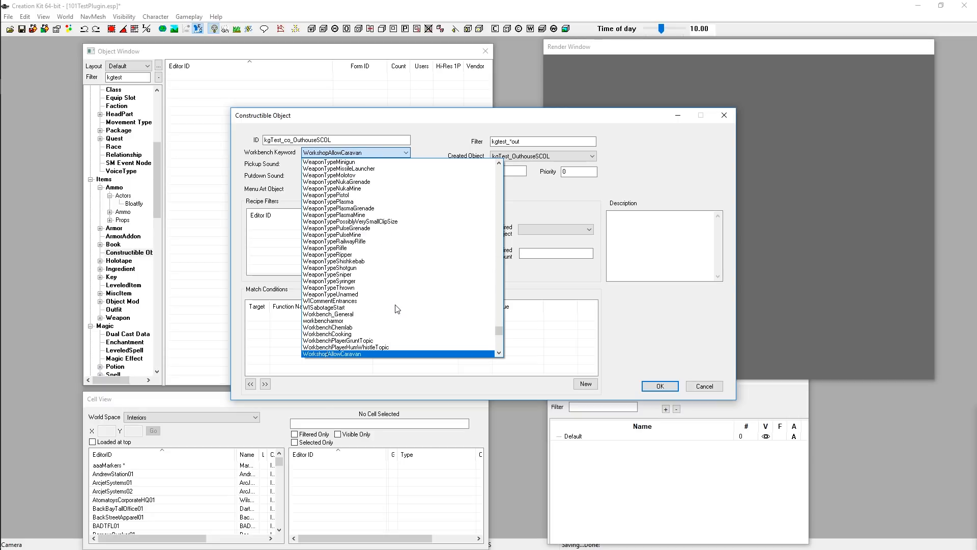
pyautogui.write('hopw')
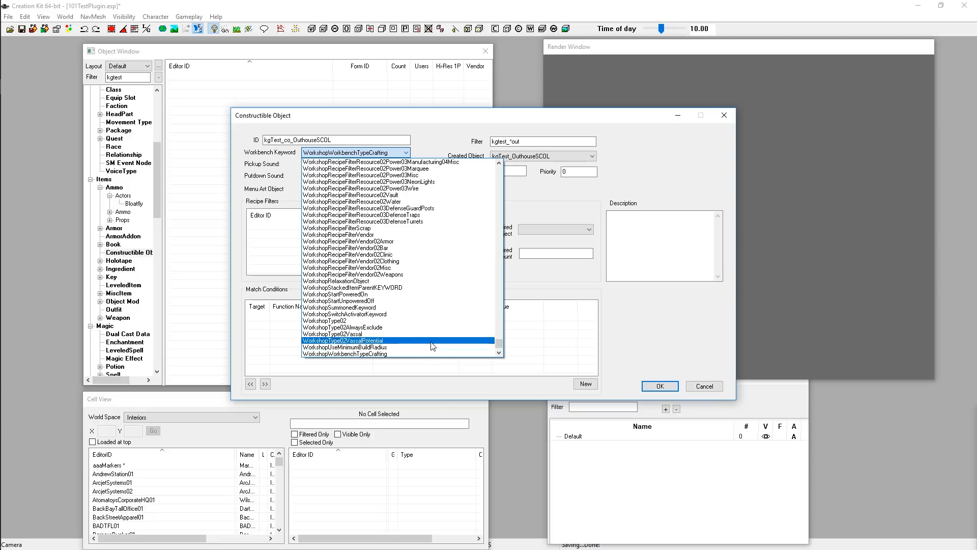
pyautogui.scroll(-2, 371, 311)
pyautogui.scroll(-2, 371, 314)
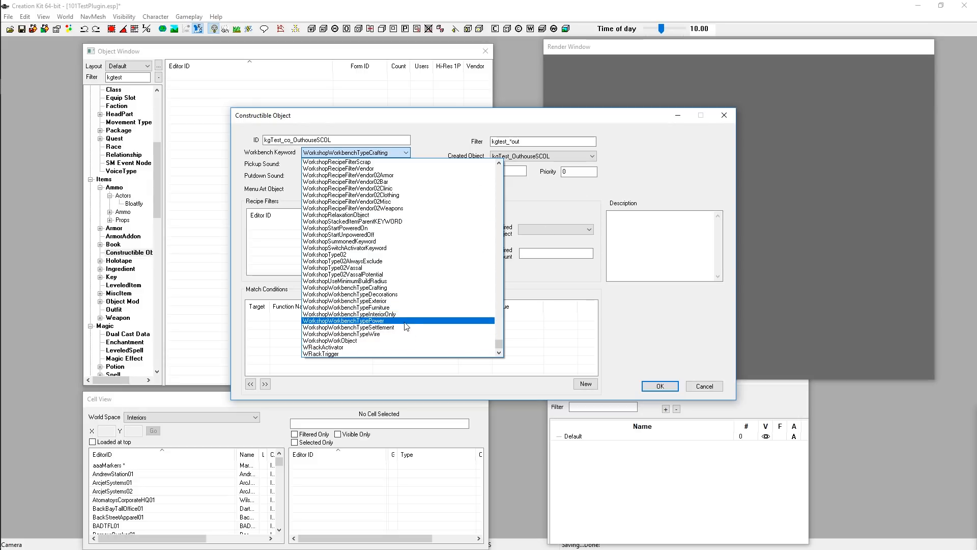
pyautogui.click(448, 327)
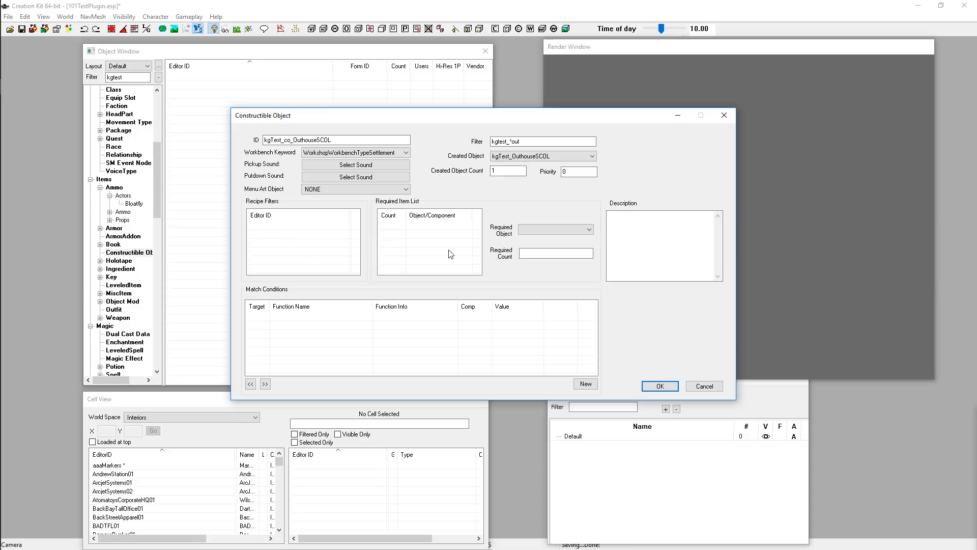
pyautogui.moveTo(397, 229); pyautogui.dragTo(388, 225)
pyautogui.moveTo(446, 254); pyautogui.dragTo(390, 222)
pyautogui.moveTo(453, 263); pyautogui.dragTo(373, 222)
pyautogui.moveTo(445, 255); pyautogui.dragTo(373, 223)
pyautogui.moveTo(471, 265); pyautogui.dragTo(363, 216)
# Move the Constructible Object dialog and the object window apart so that they no longer overlap
pyautogui.moveTo(406, 115); pyautogui.dragTo(647, 63)
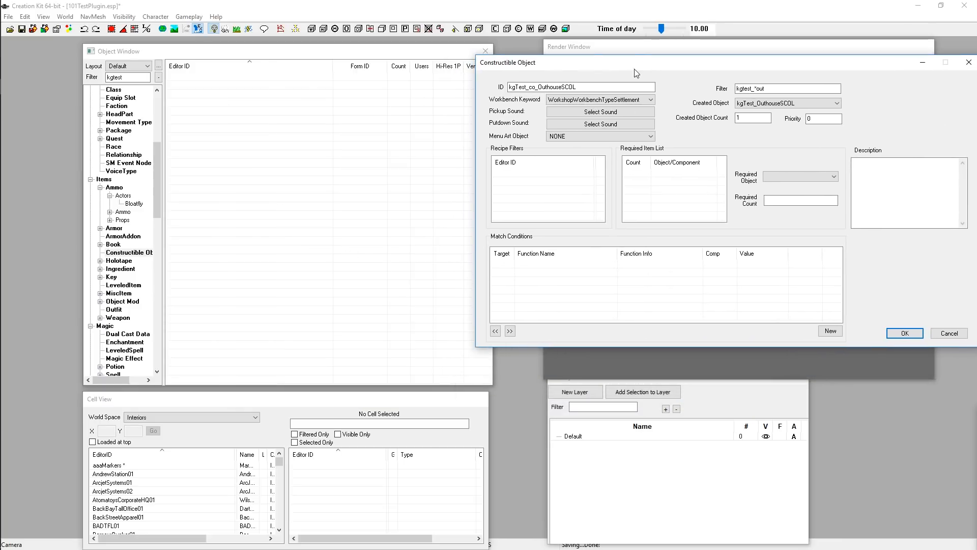
pyautogui.moveTo(525, 186); pyautogui.dragTo(497, 176)
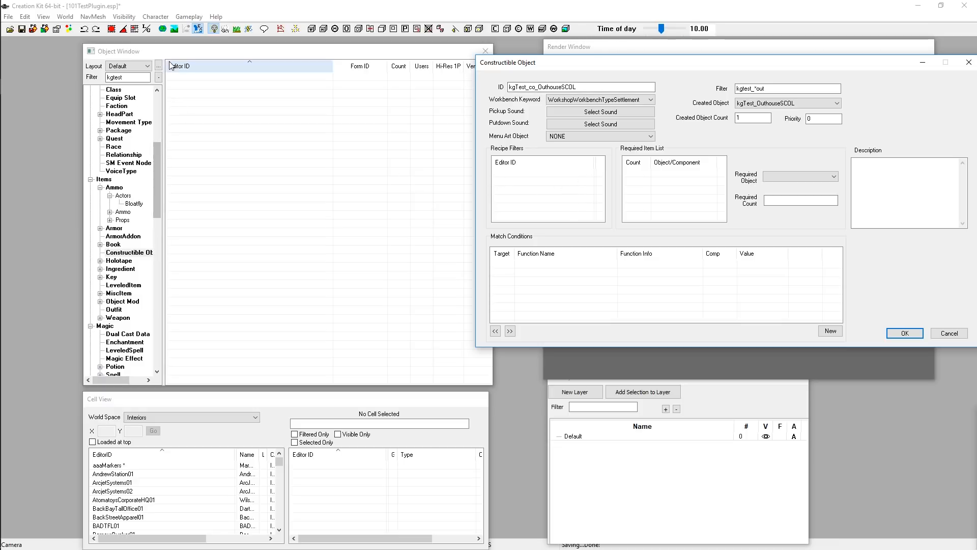
pyautogui.moveTo(184, 54); pyautogui.dragTo(123, 49)
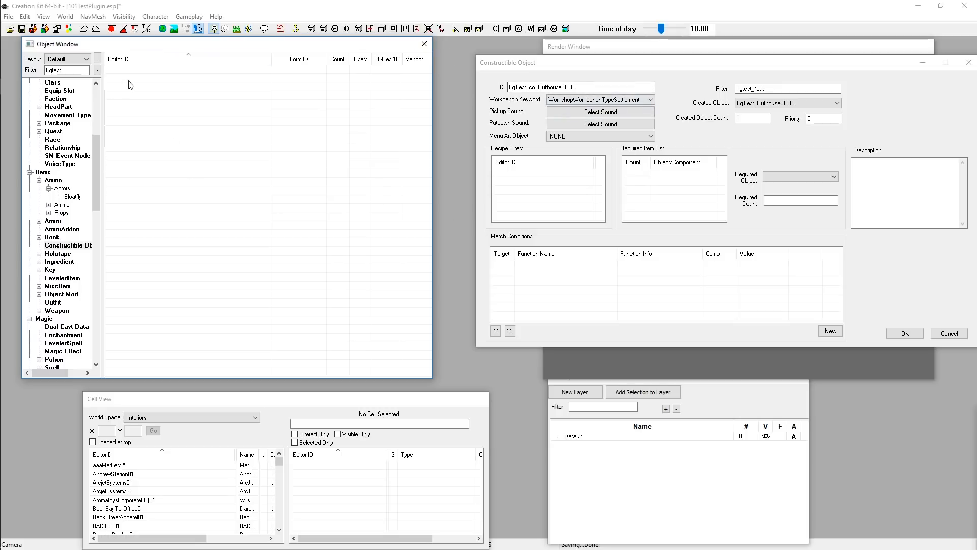
pyautogui.moveTo(138, 50); pyautogui.dragTo(128, 51)
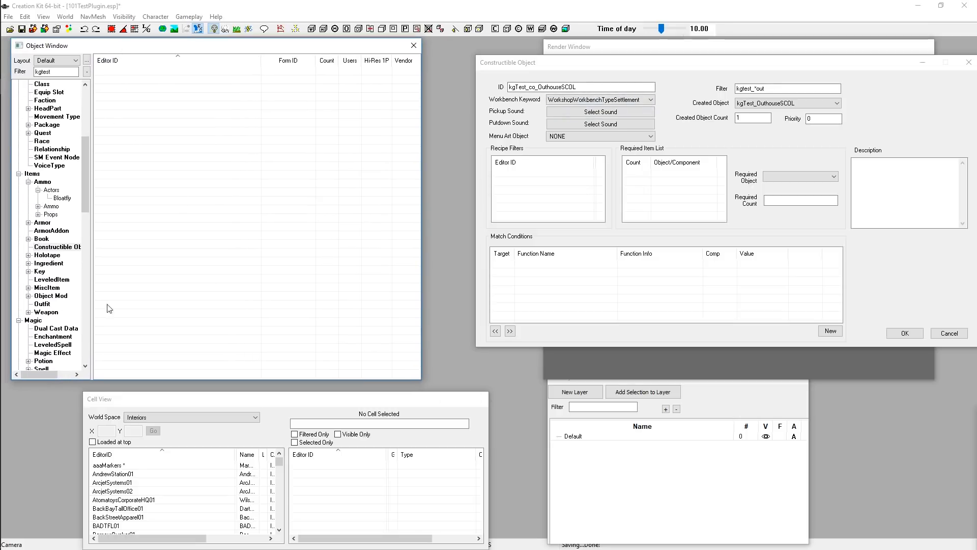
# Create a second object window, narrow the first one, and fit the new one beside it as a tall, narrow window
pyautogui.rightClick(169, 162)
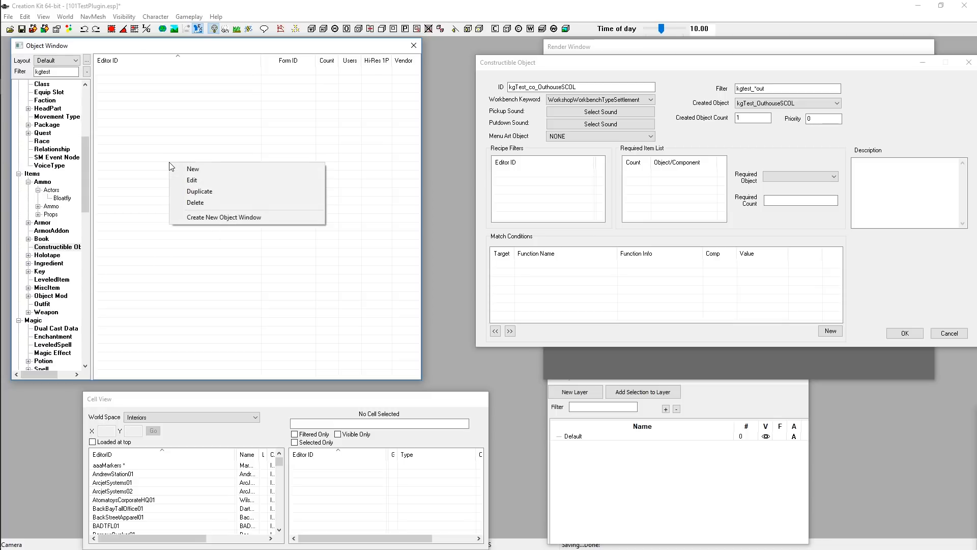
pyautogui.click(233, 212)
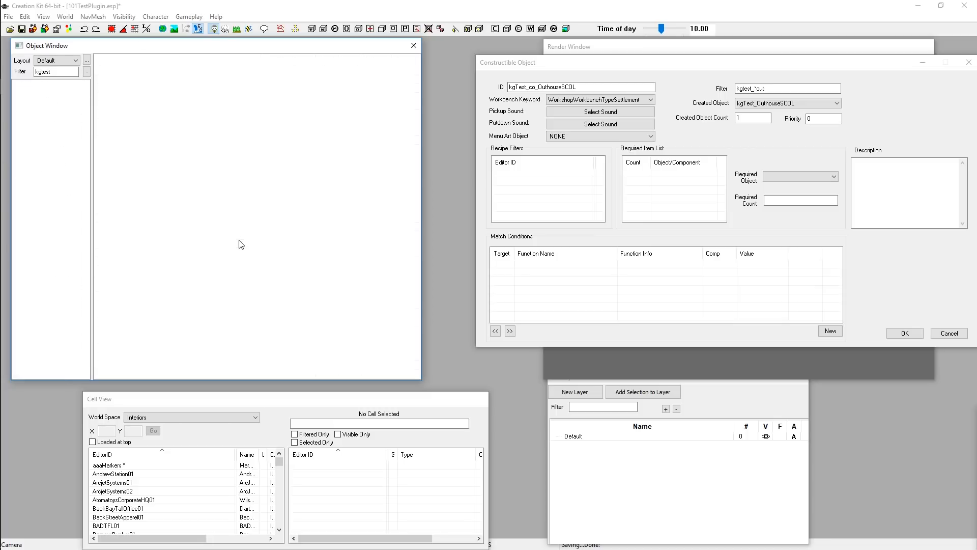
pyautogui.moveTo(142, 52); pyautogui.dragTo(515, 79)
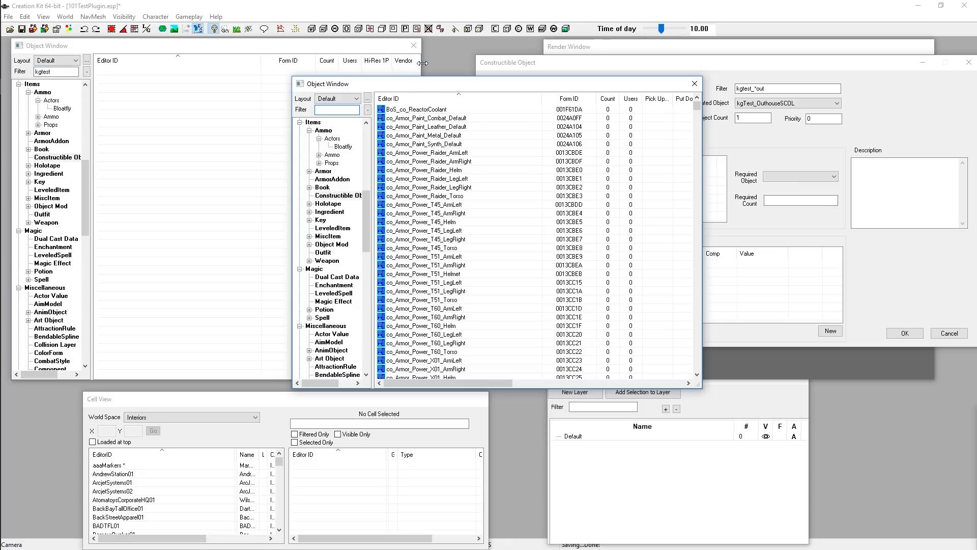
pyautogui.moveTo(420, 64); pyautogui.dragTo(257, 86)
pyautogui.moveTo(371, 86); pyautogui.dragTo(333, 55)
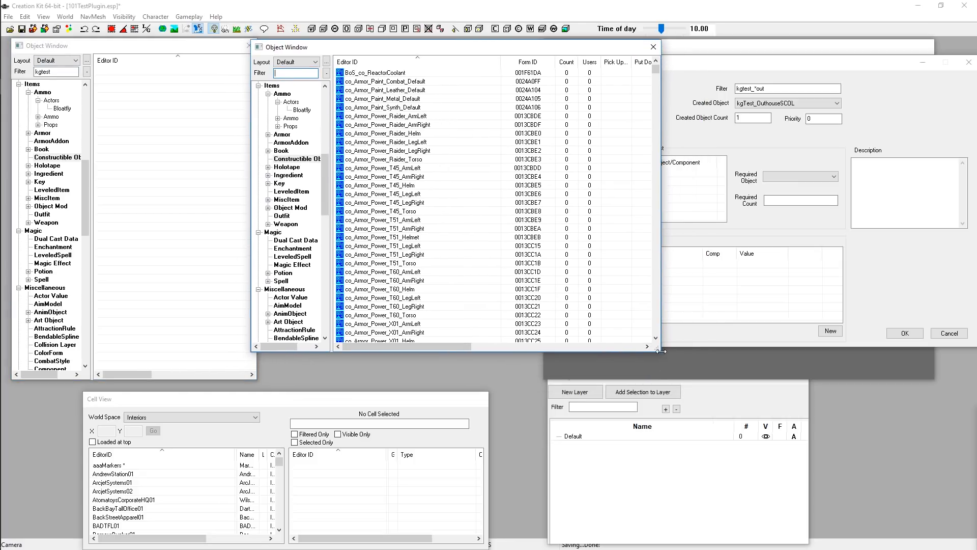
pyautogui.moveTo(659, 354); pyautogui.dragTo(505, 418)
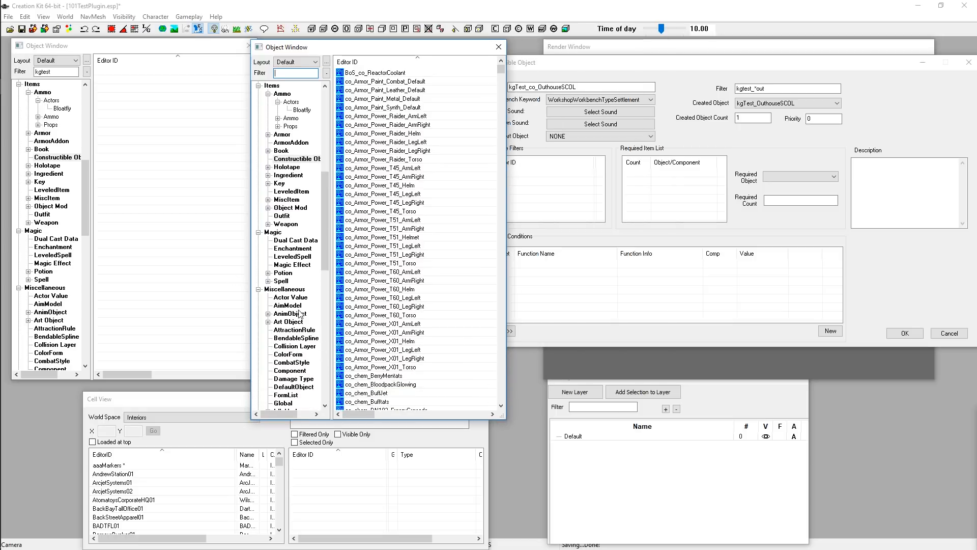
# Show the Keyword category under Miscellaneous in the second object window and filter it by workshoprecipefilter
pyautogui.scroll(-2, 280, 182)
pyautogui.click(259, 240)
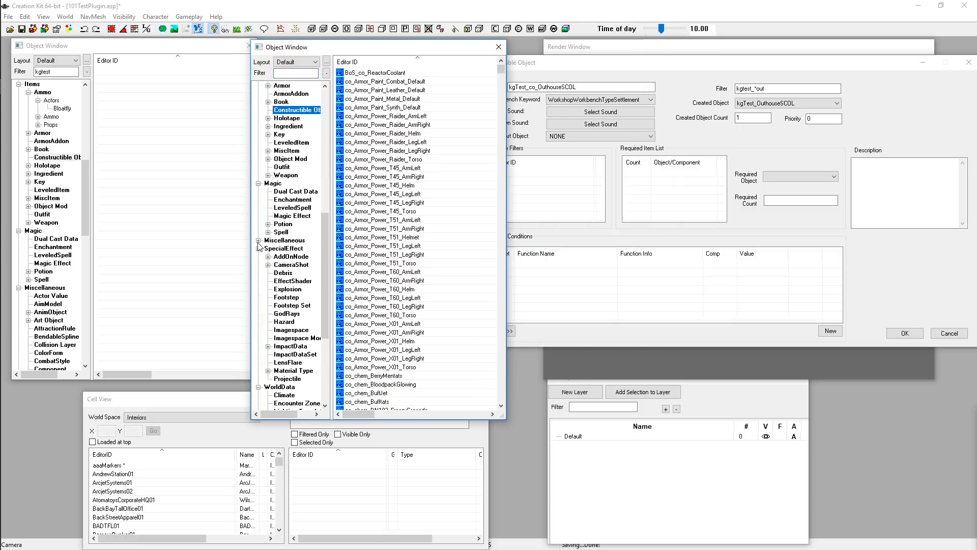
pyautogui.click(259, 240)
pyautogui.scroll(-2, 261, 295)
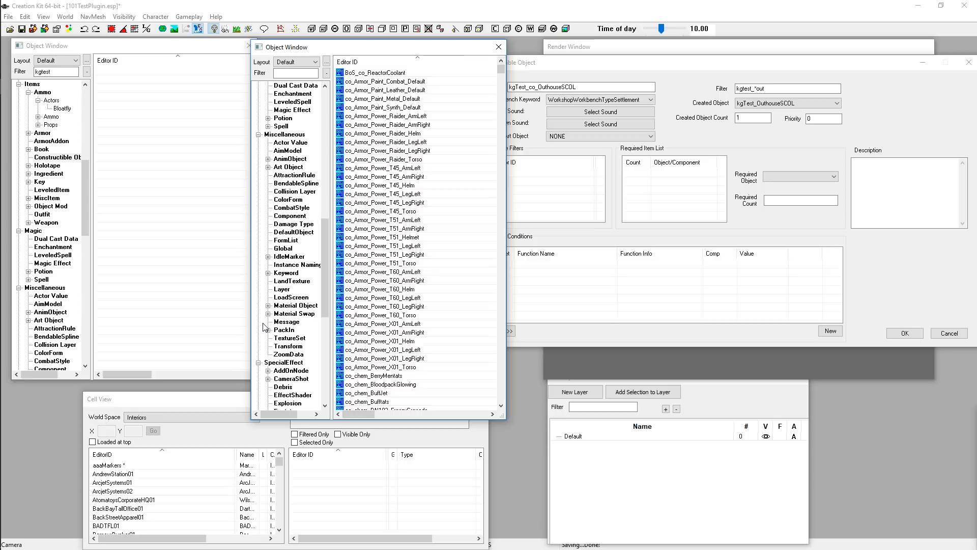
pyautogui.click(285, 274)
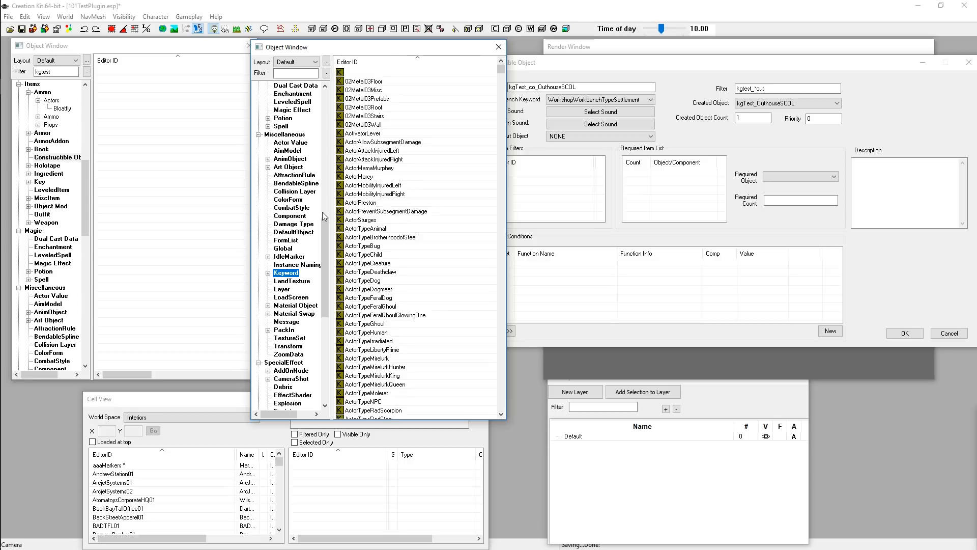
pyautogui.click(289, 73)
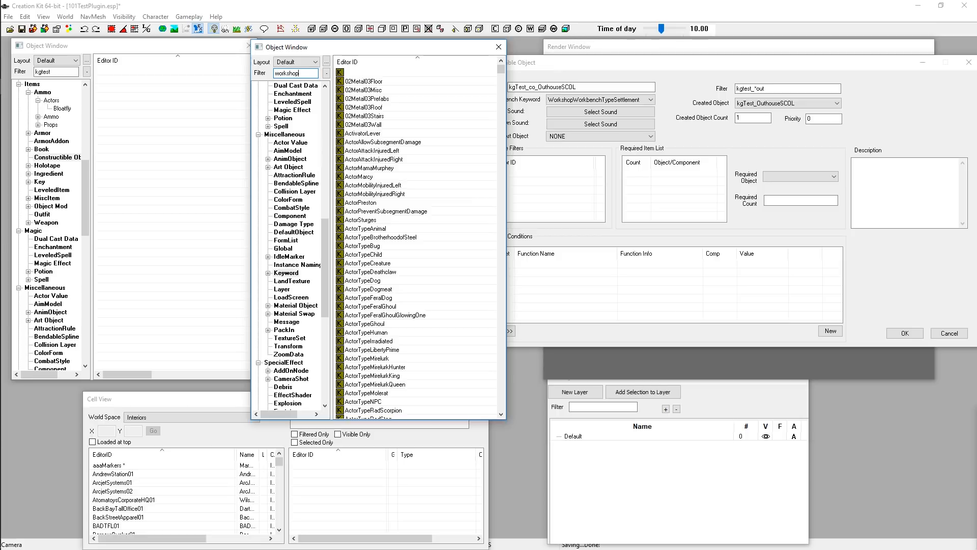
pyautogui.write('workshoprecipefilter')
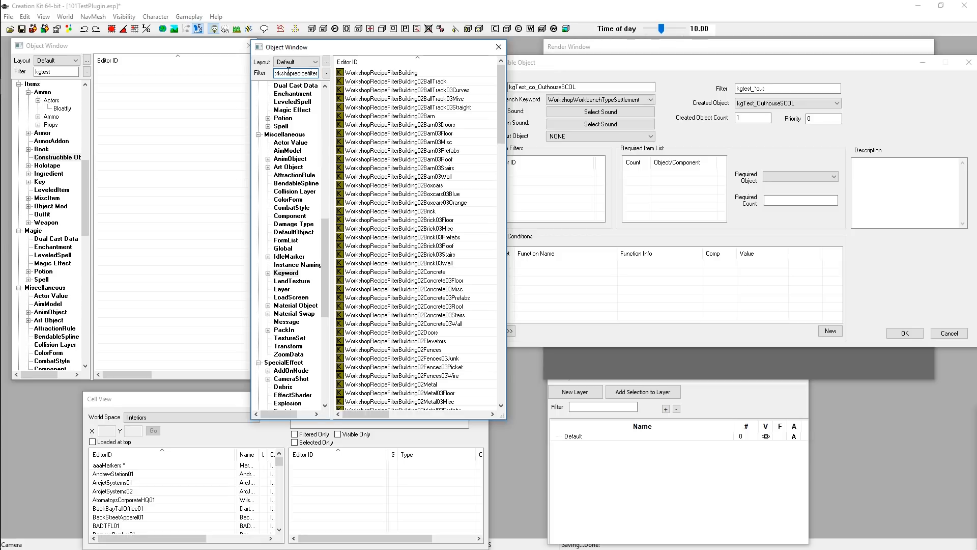
# Look through the whole list of workshop recipe filter keywords to see the available build menu categories
pyautogui.scroll(-15, 457, 155)
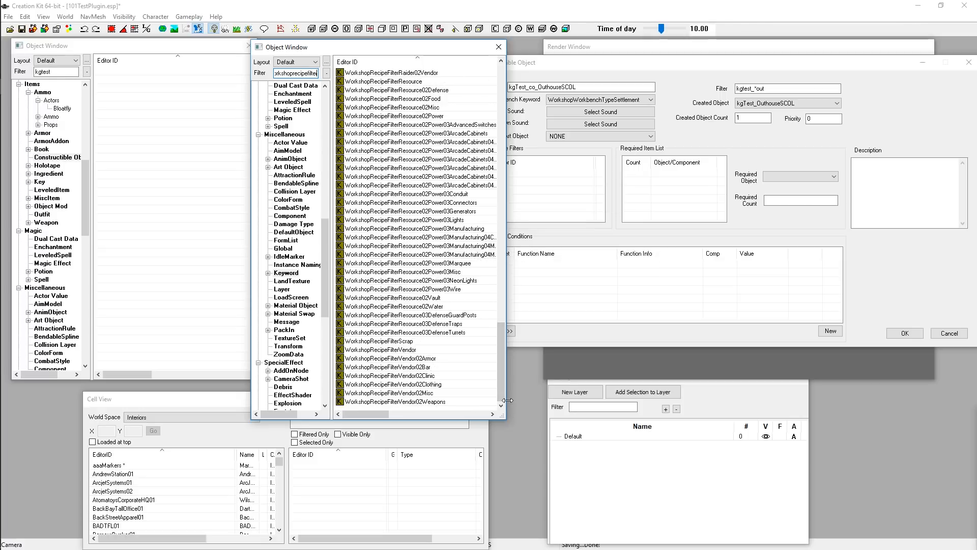
pyautogui.moveTo(503, 395); pyautogui.dragTo(507, 95)
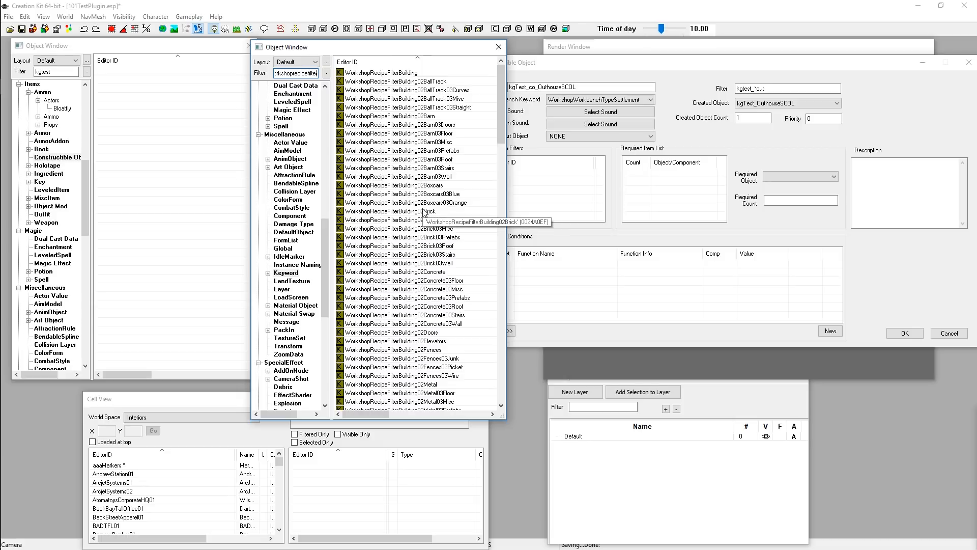
pyautogui.scroll(-15, 425, 216)
pyautogui.scroll(-20, 426, 217)
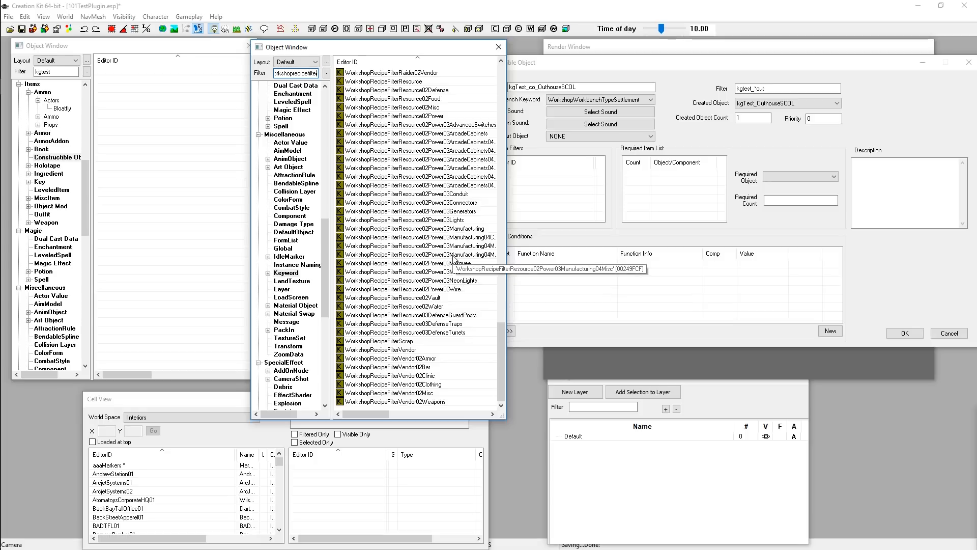
pyautogui.scroll(20, 453, 349)
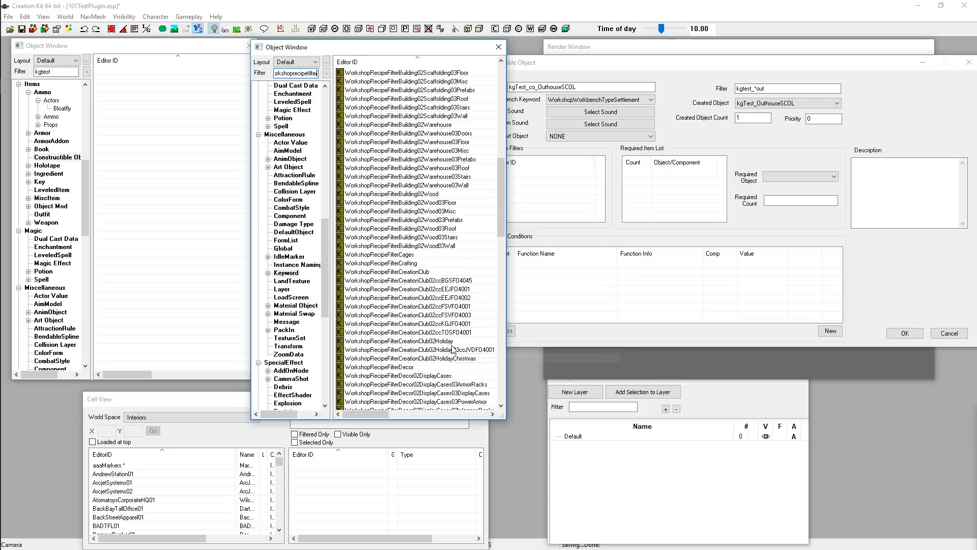
pyautogui.scroll(6, 454, 349)
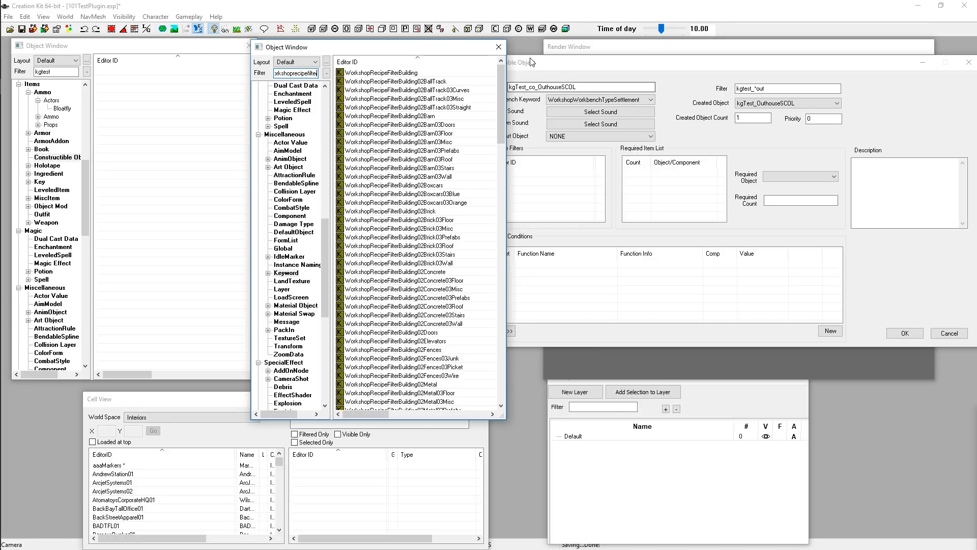
# Move the Constructible Object dialog clear of the second object window and skim the recipe filter keywords from start to end
pyautogui.moveTo(531, 62); pyautogui.dragTo(563, 47)
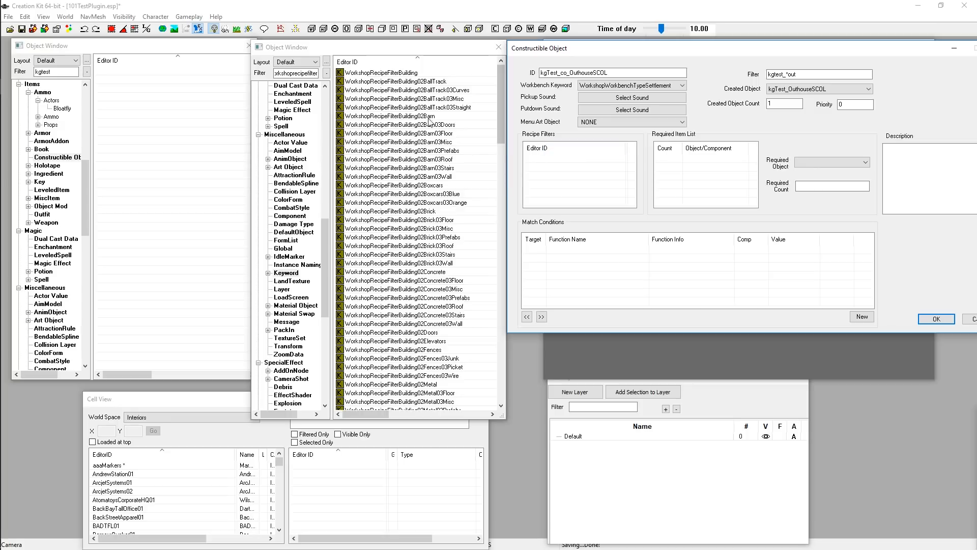
pyautogui.scroll(-20, 421, 199)
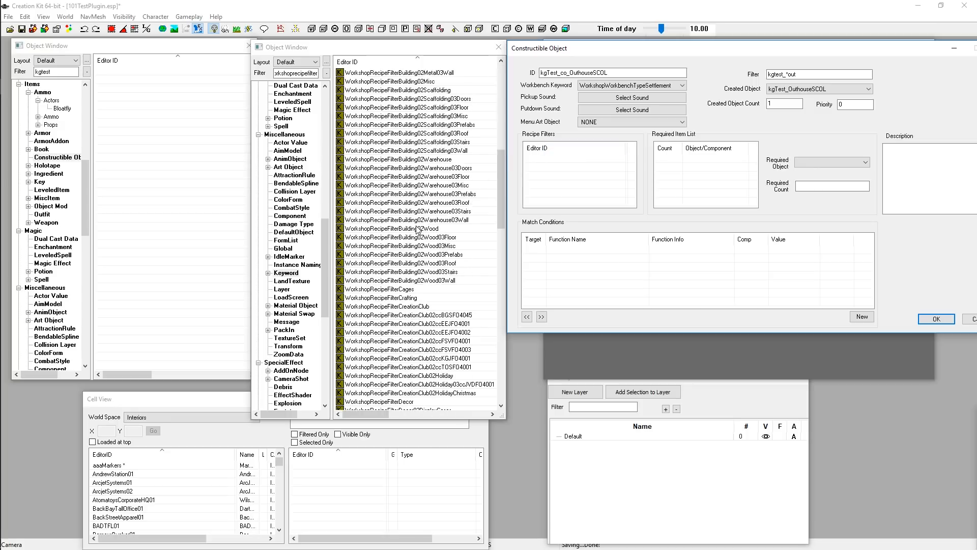
pyautogui.scroll(-20, 392, 273)
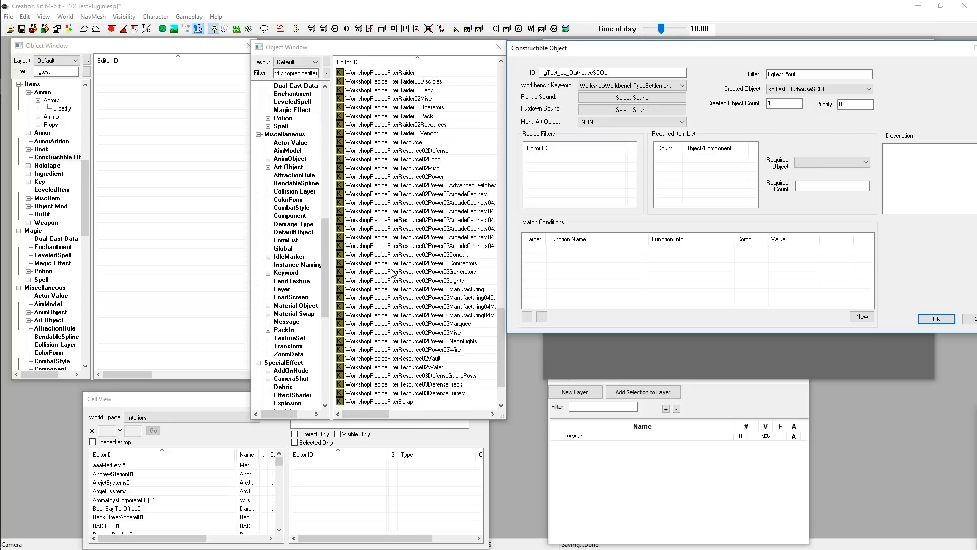
pyautogui.moveTo(500, 361); pyautogui.dragTo(478, 219)
pyautogui.scroll(20, 412, 196)
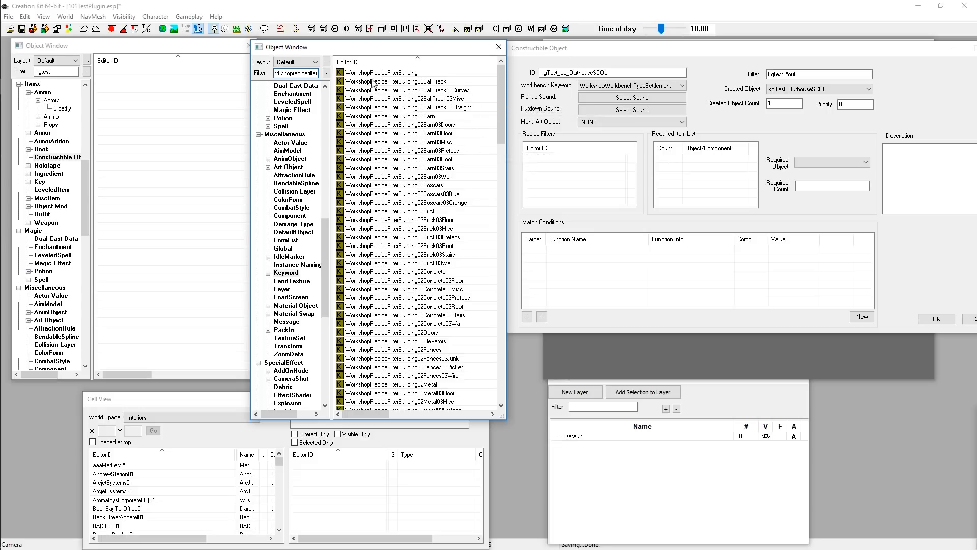
# Examine the WorkshopRecipeFilterBuilding keyword and its 02-level subcategories Barn, Brick, Concrete, Doors, Elevators and Fences
pyautogui.click(416, 74)
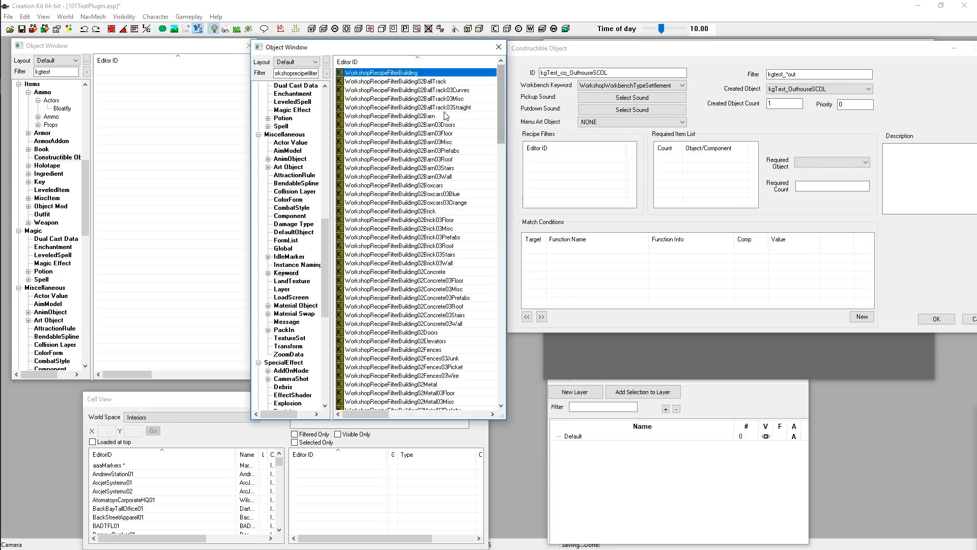
pyautogui.click(430, 116)
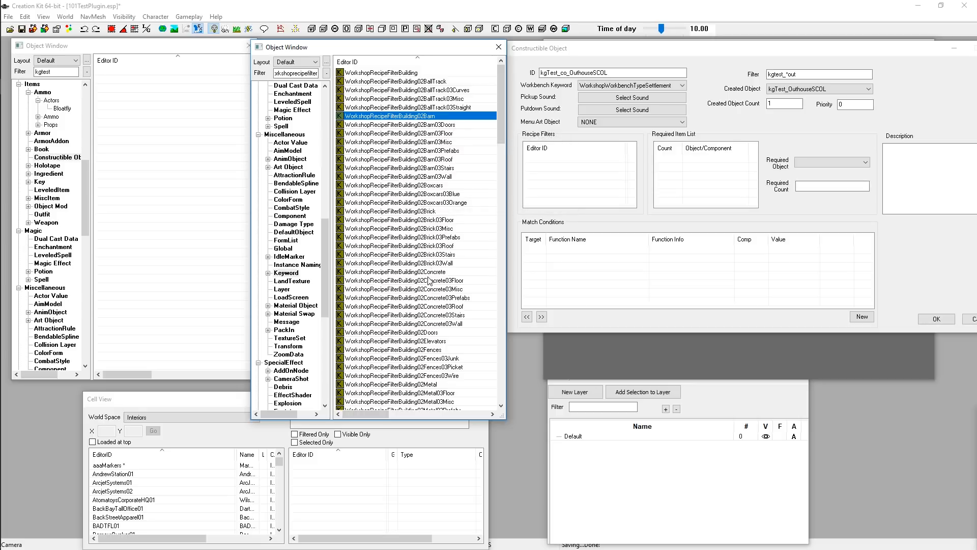
pyautogui.click(428, 211)
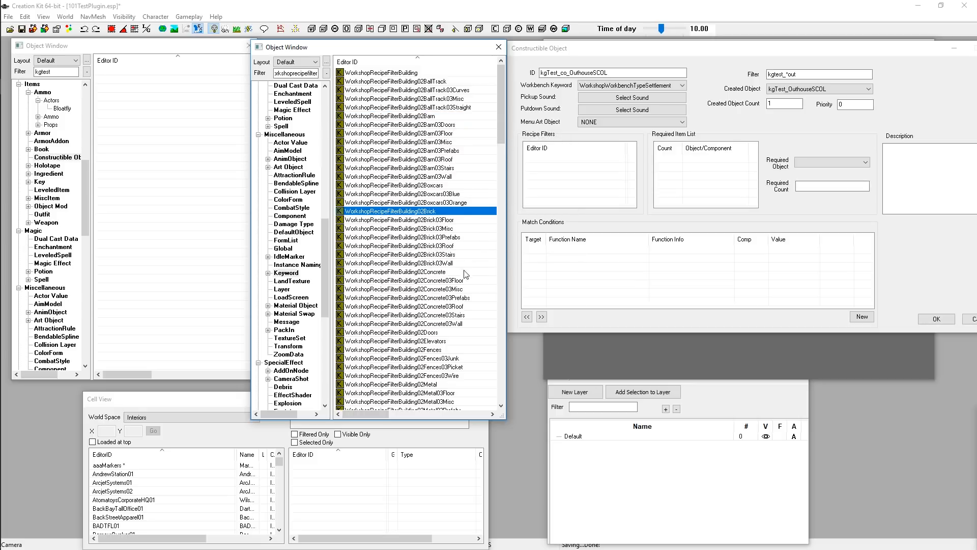
pyautogui.click(430, 272)
pyautogui.click(429, 333)
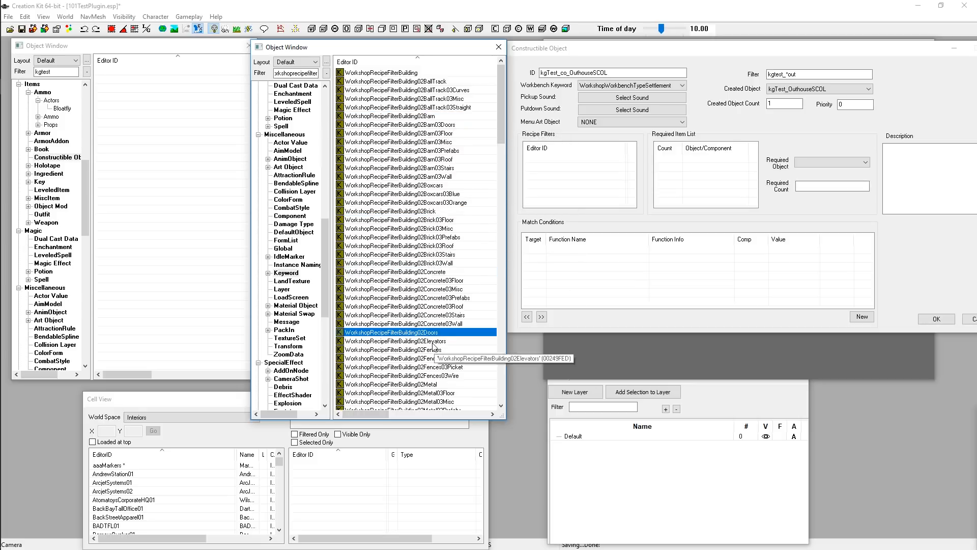
pyautogui.click(433, 342)
pyautogui.click(436, 349)
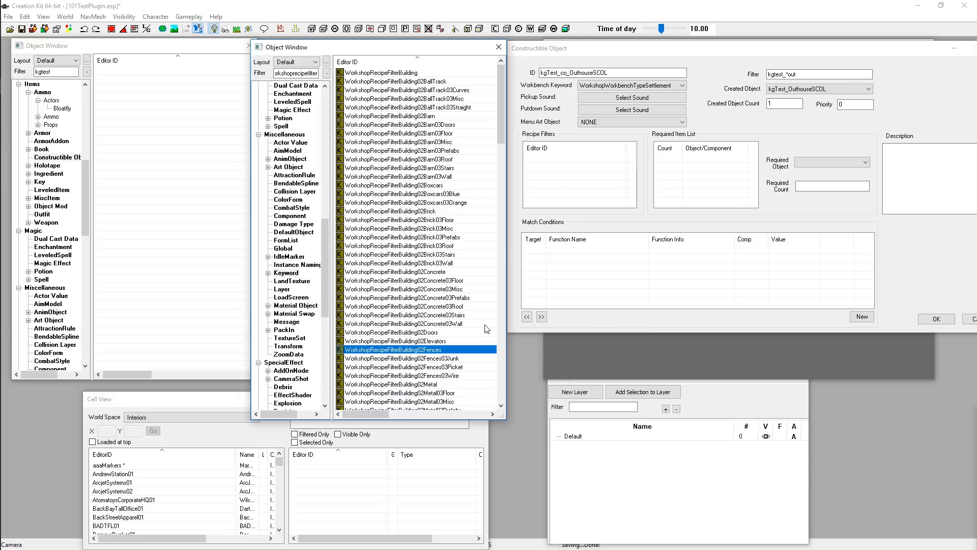
# Compare the naming of WorkshopRecipeFilterBuilding with its 02BallTrack and 03-level keywords to understand the menu hierarchy
pyautogui.click(425, 83)
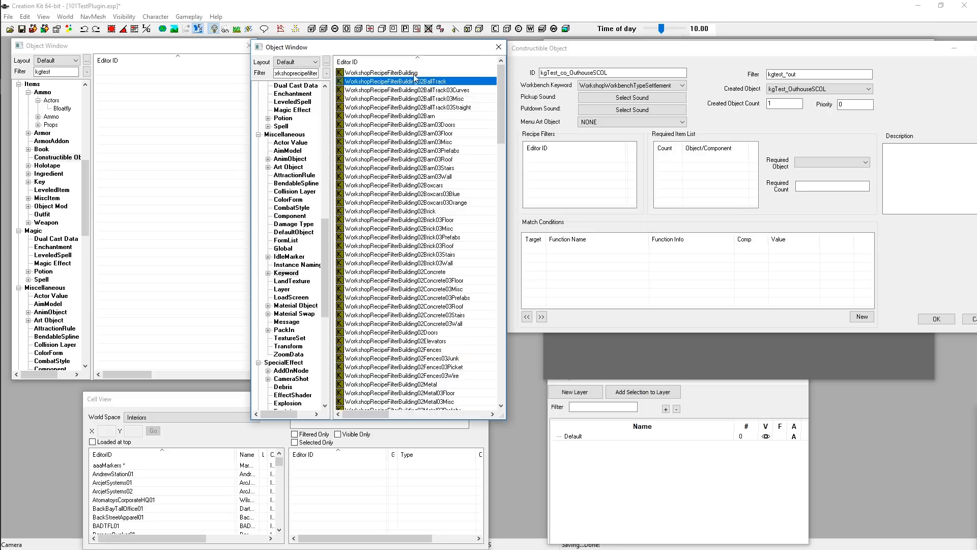
pyautogui.click(414, 75)
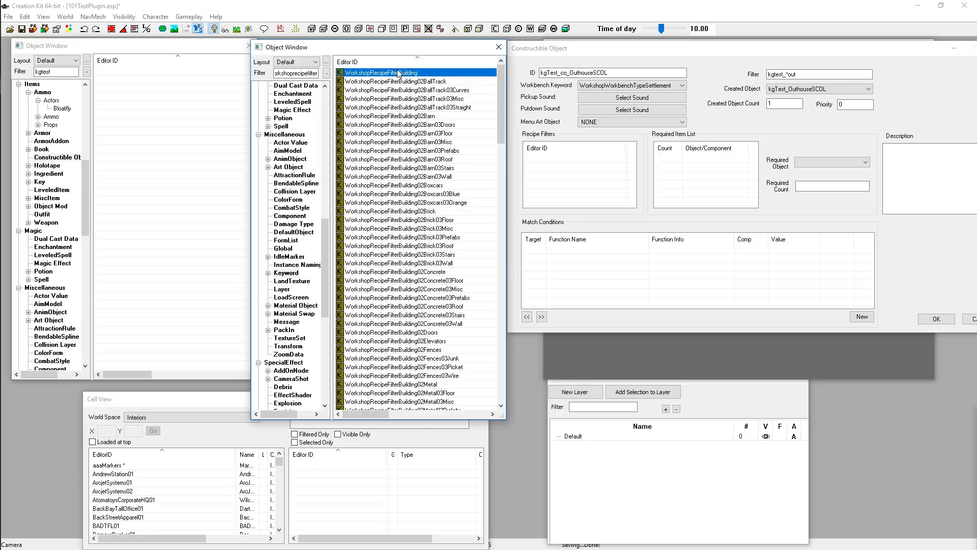
pyautogui.click(404, 83)
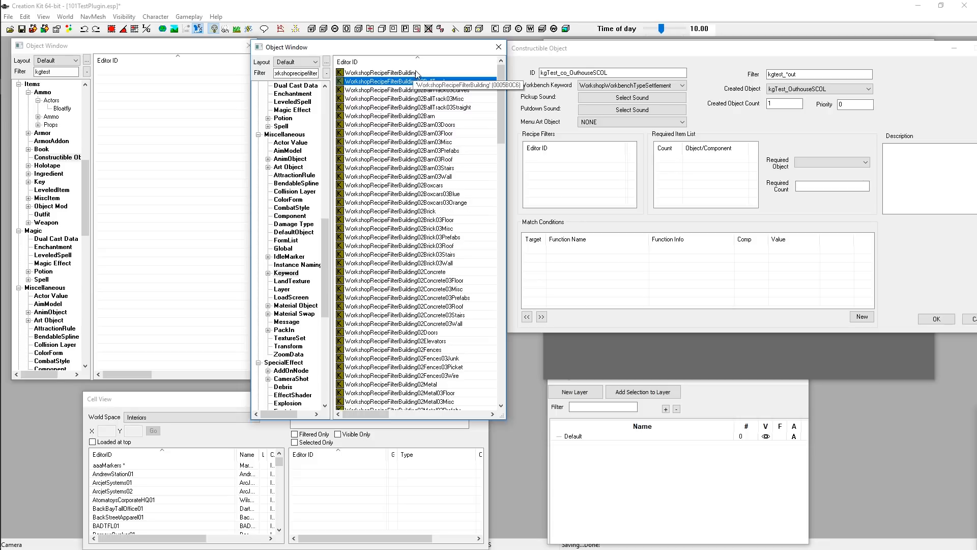
pyautogui.click(421, 98)
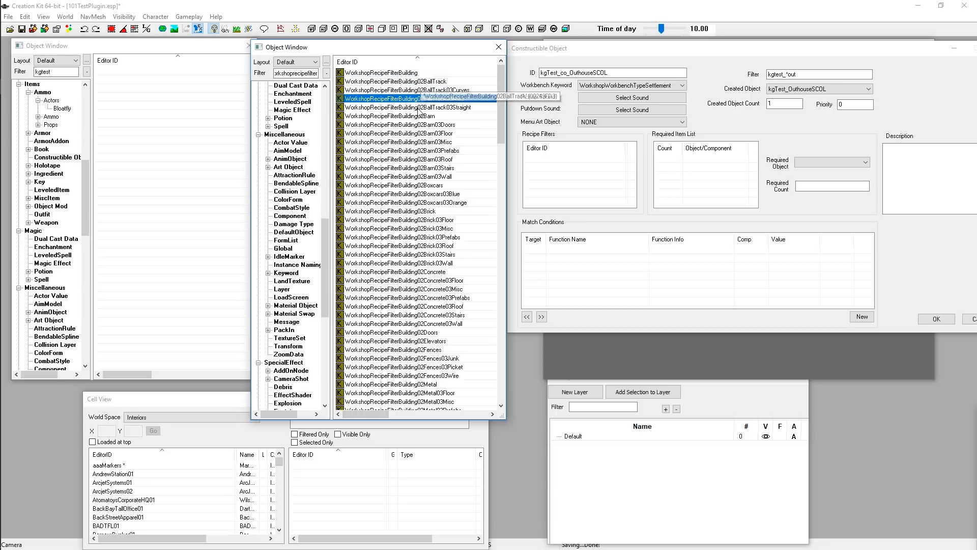
pyautogui.click(408, 74)
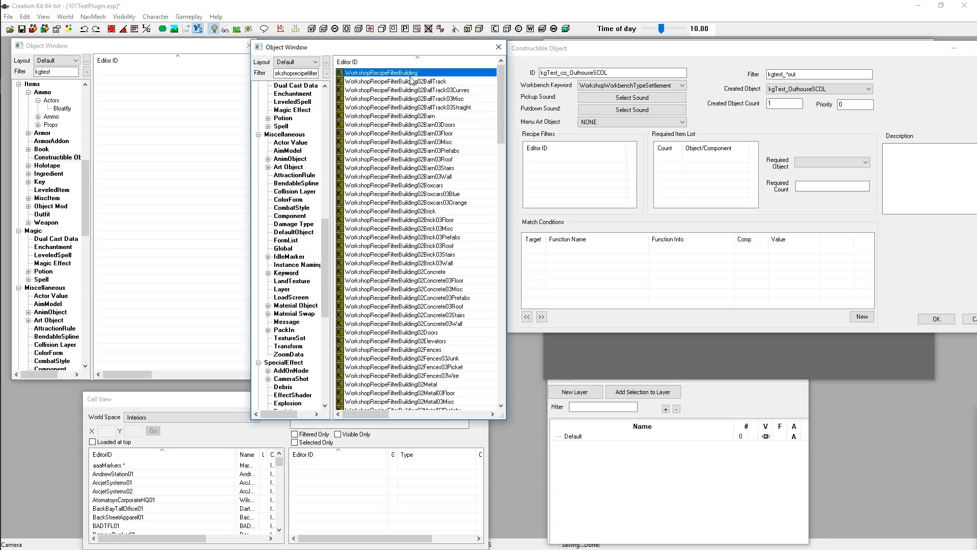
pyautogui.click(420, 142)
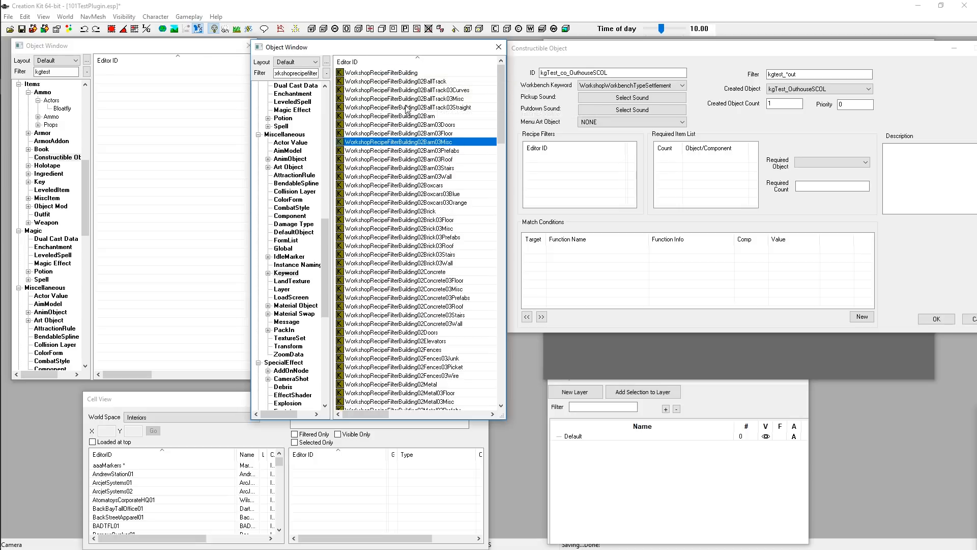
pyautogui.click(422, 81)
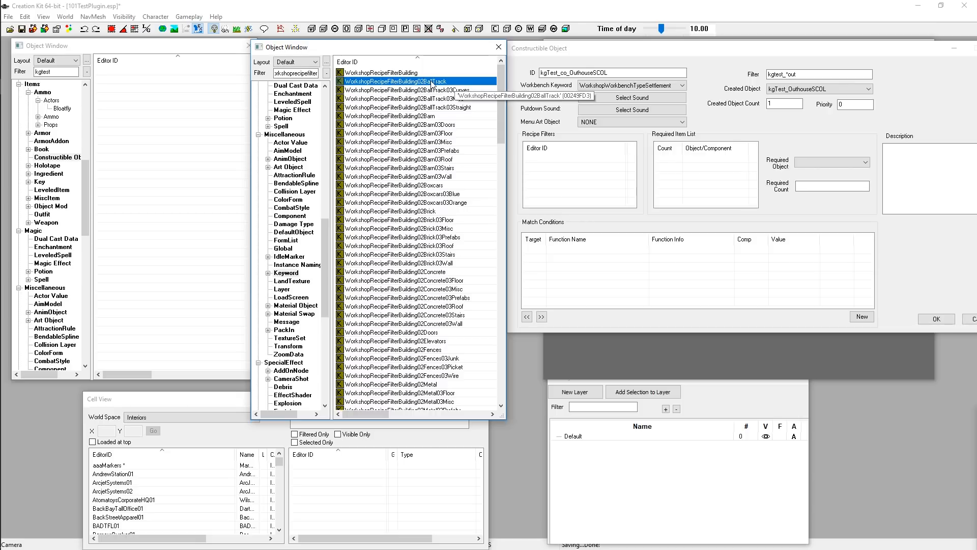
# Examine the WorkshopRecipeFilterBuilding02Wood keyword and its 03-level subcategories, such as Floor and Misc
pyautogui.moveTo(499, 93); pyautogui.dragTo(497, 197)
pyautogui.click(430, 151)
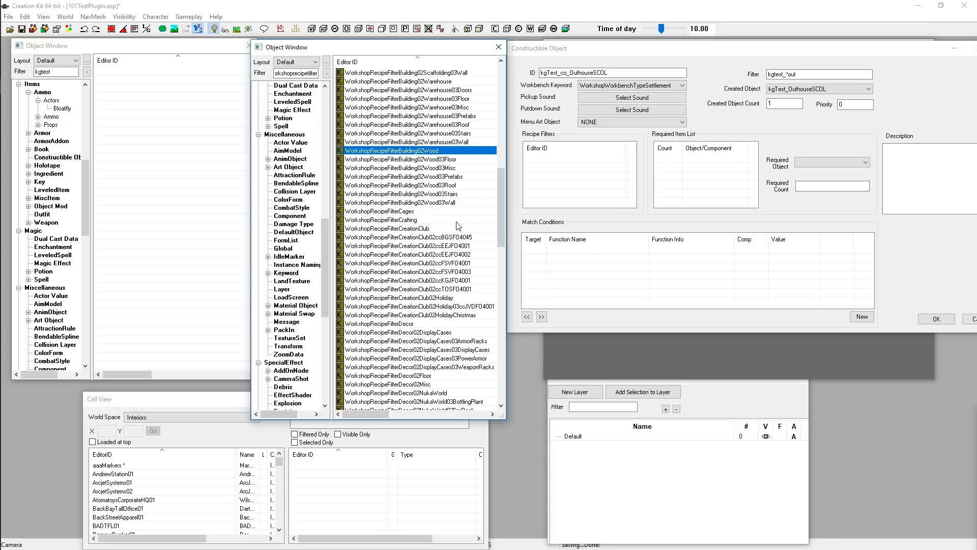
pyautogui.click(457, 161)
pyautogui.click(456, 168)
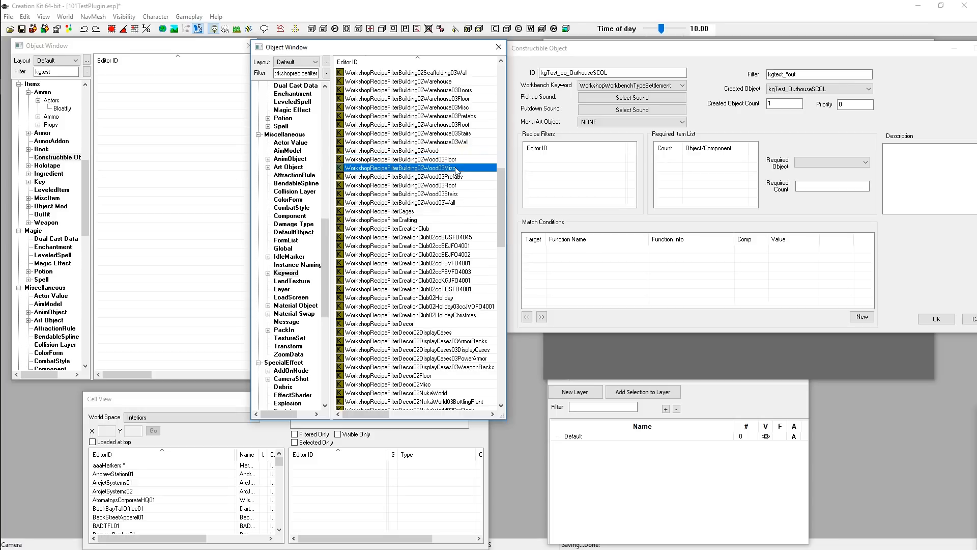
pyautogui.press('Down')
pyautogui.press('Down')
pyautogui.press('Down')
pyautogui.press('Down')
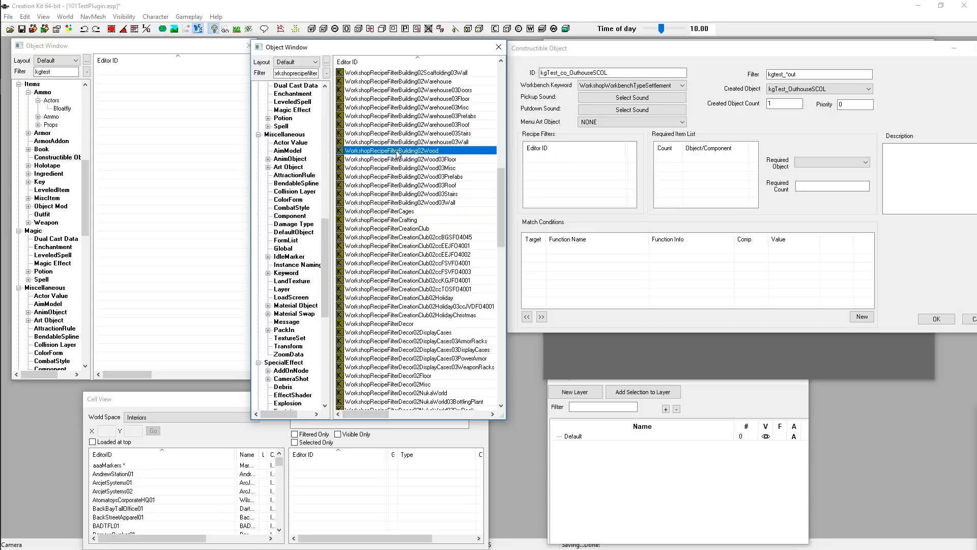
pyautogui.scroll(14, 410, 214)
pyautogui.scroll(-14, 410, 214)
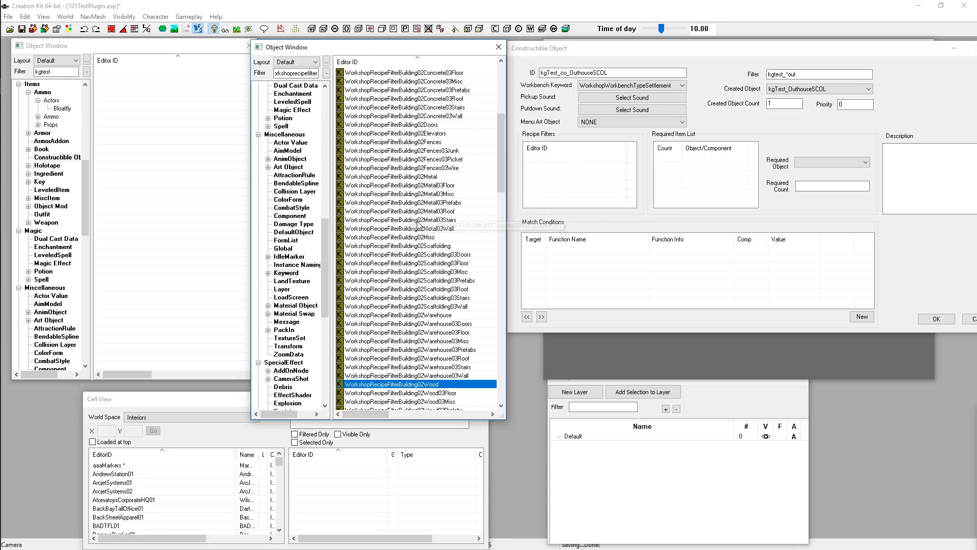
pyautogui.click(439, 151)
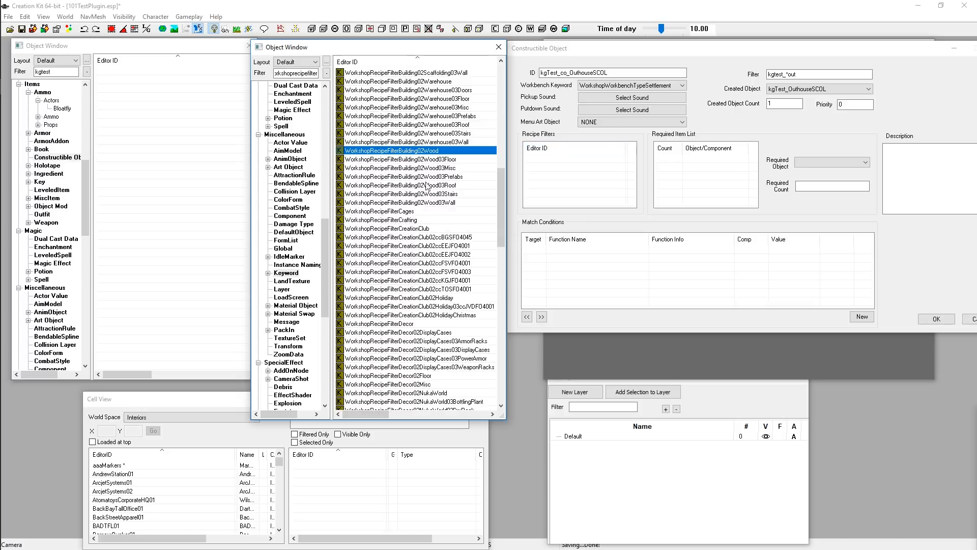
pyautogui.click(443, 159)
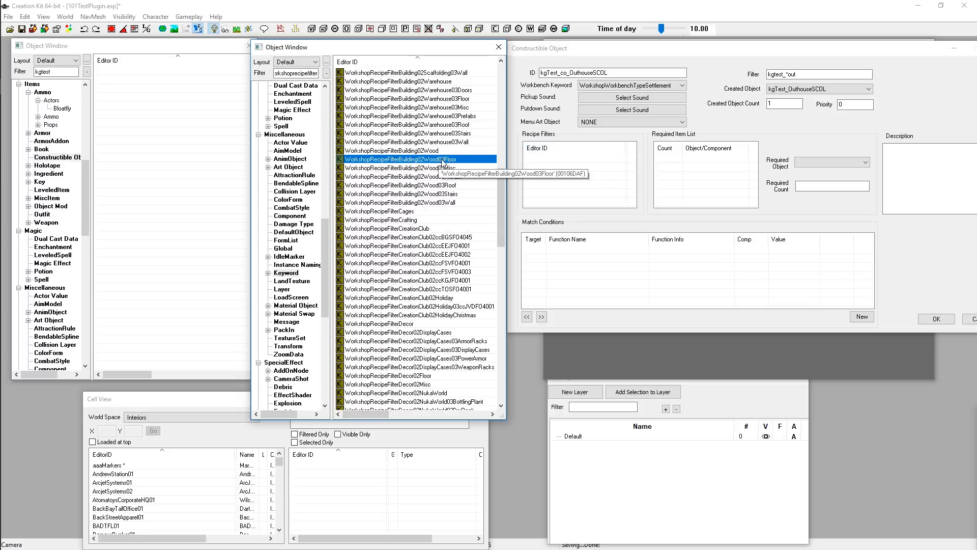
# Review the building recipe filter keywords again, comparing the subcategories under Metal, Scaffolding, Warehouse and Wood
pyautogui.scroll(16, 428, 157)
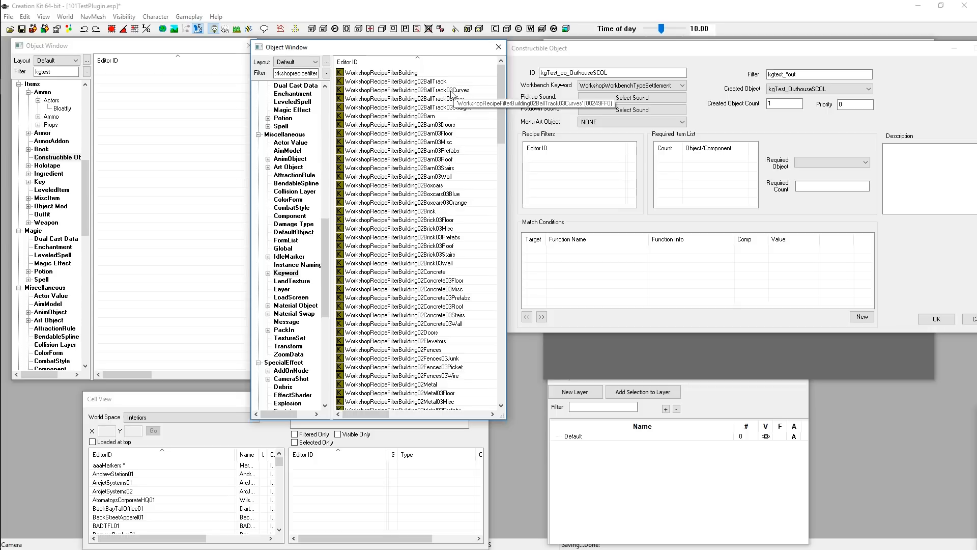
pyautogui.scroll(-9, 407, 288)
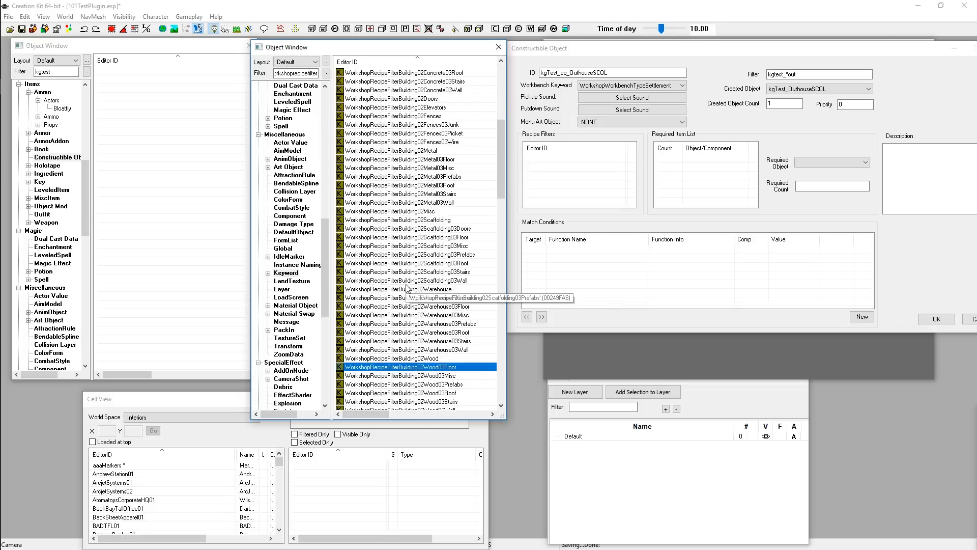
pyautogui.scroll(-6, 407, 289)
pyautogui.scroll(-3, 446, 211)
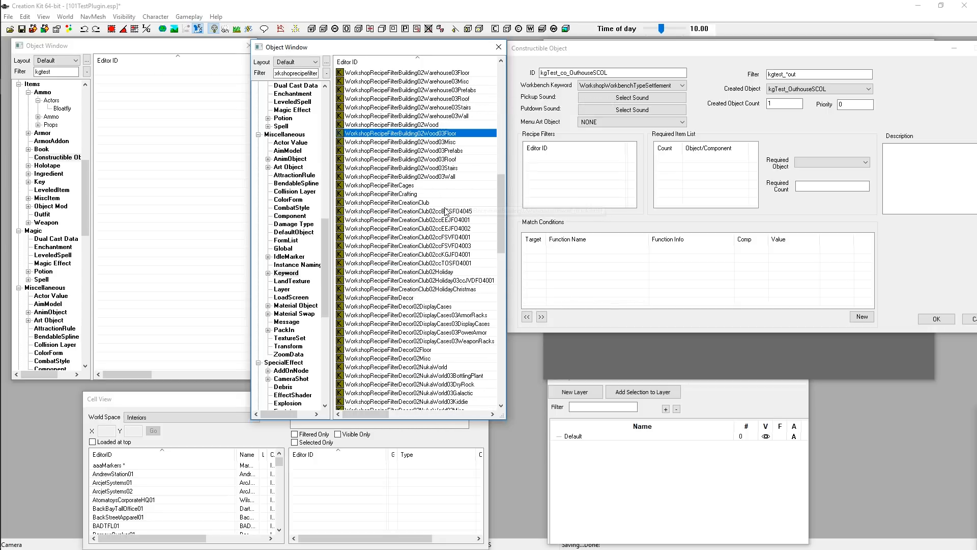
pyautogui.scroll(7, 458, 219)
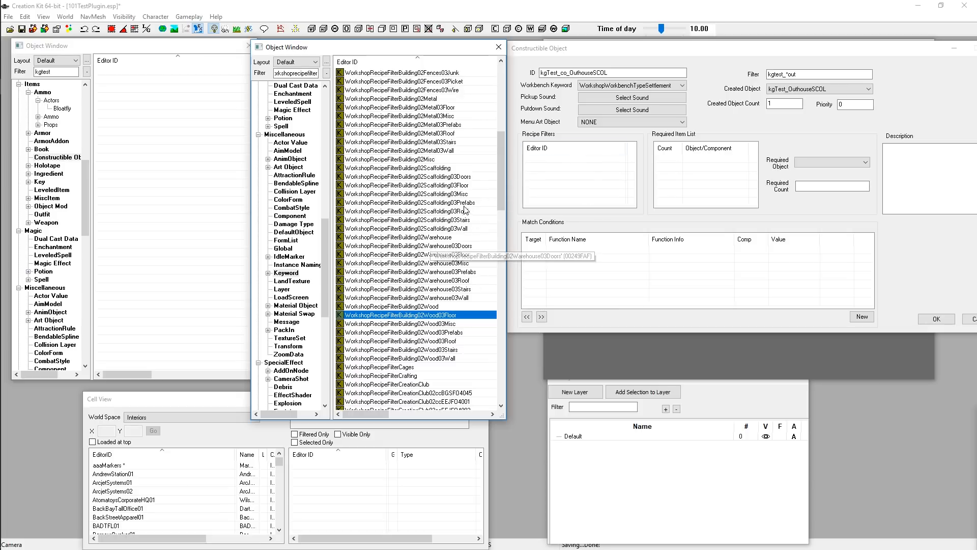
pyautogui.click(436, 186)
pyautogui.scroll(7, 427, 259)
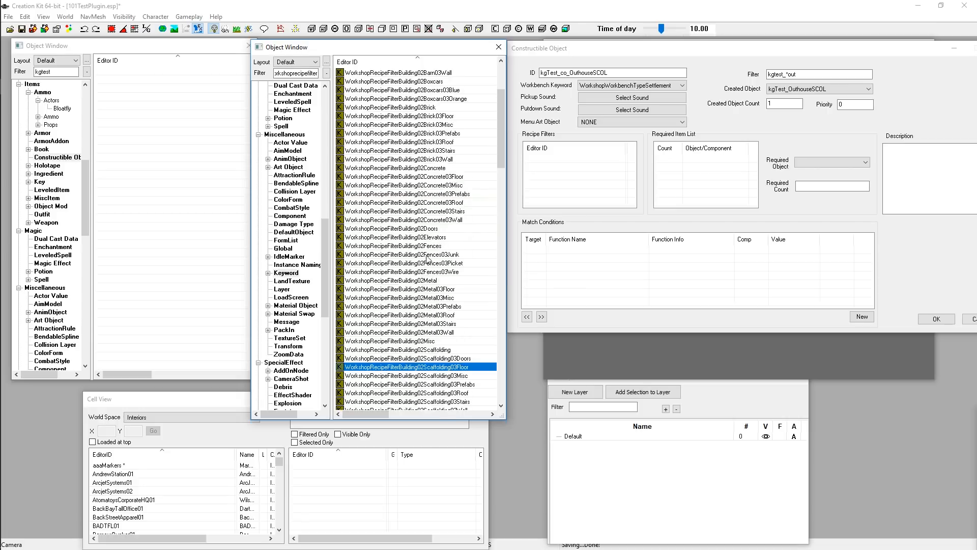
pyautogui.scroll(4, 404, 358)
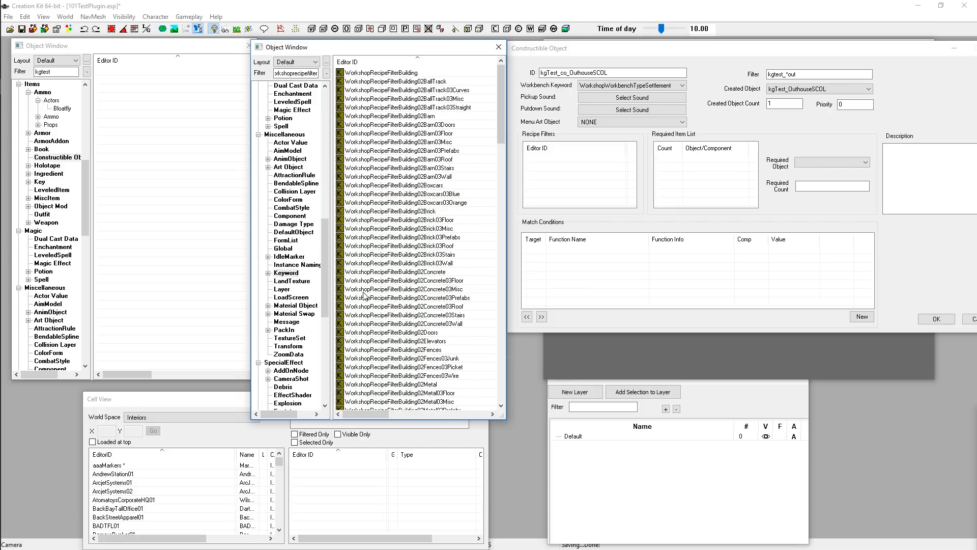
pyautogui.scroll(-3, 440, 214)
pyautogui.scroll(-4, 441, 215)
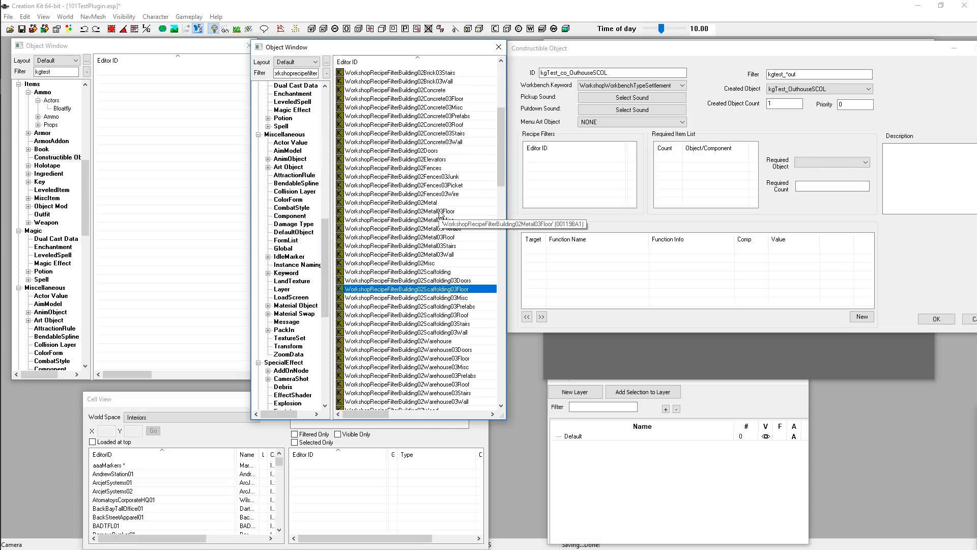
pyautogui.scroll(-1, 436, 302)
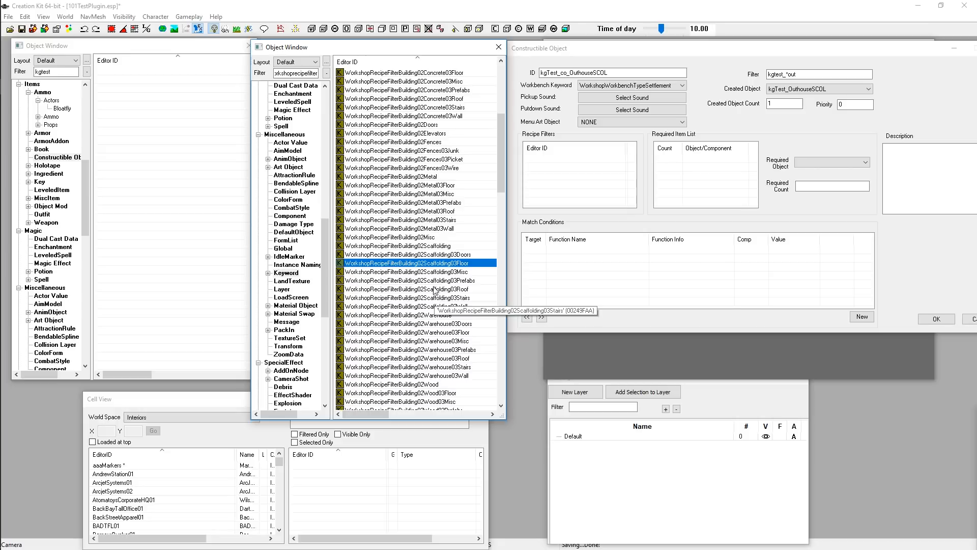
pyautogui.scroll(8, 435, 290)
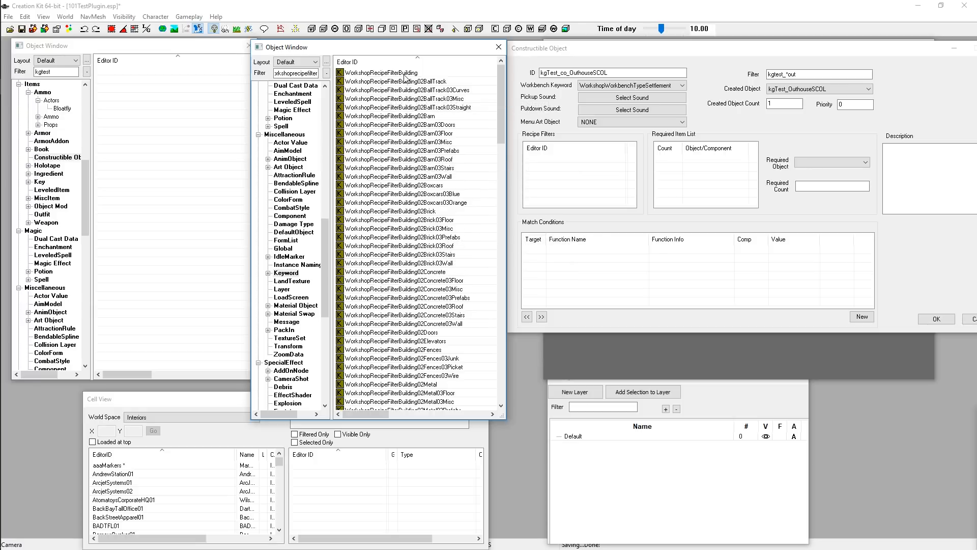
# Inspect the type and display name of the WorkshopRecipeFilterBuilding keyword, close it without changes, and return to the building keywords
pyautogui.doubleClick(382, 73)
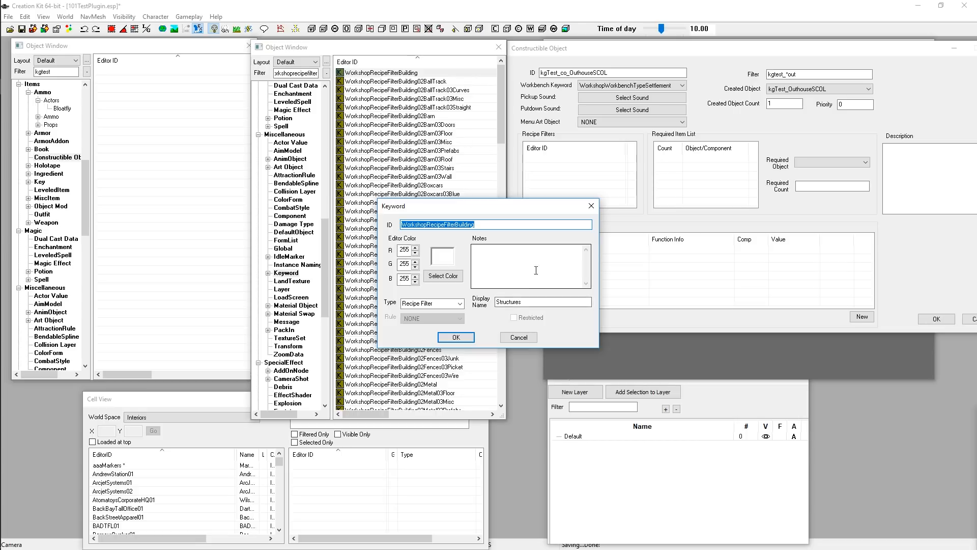
pyautogui.doubleClick(504, 303)
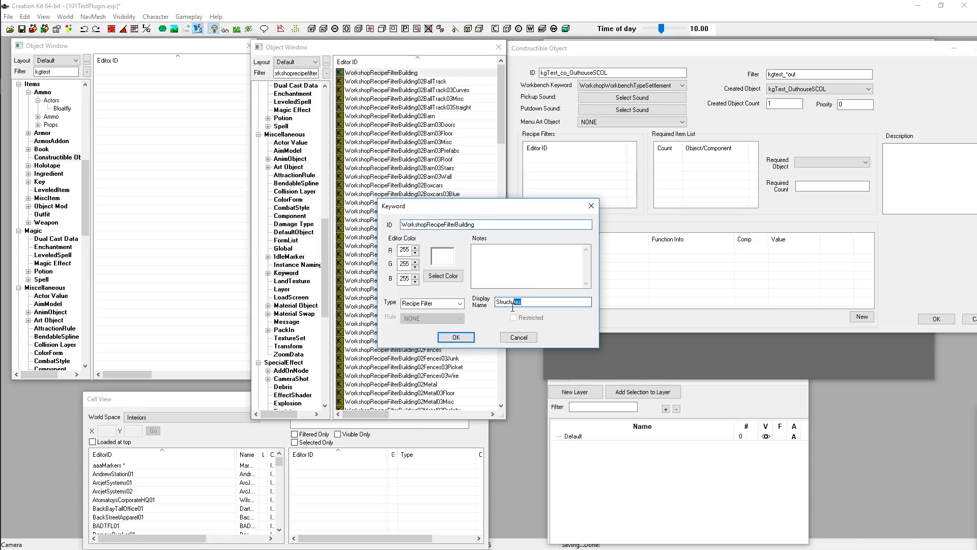
pyautogui.click(535, 302)
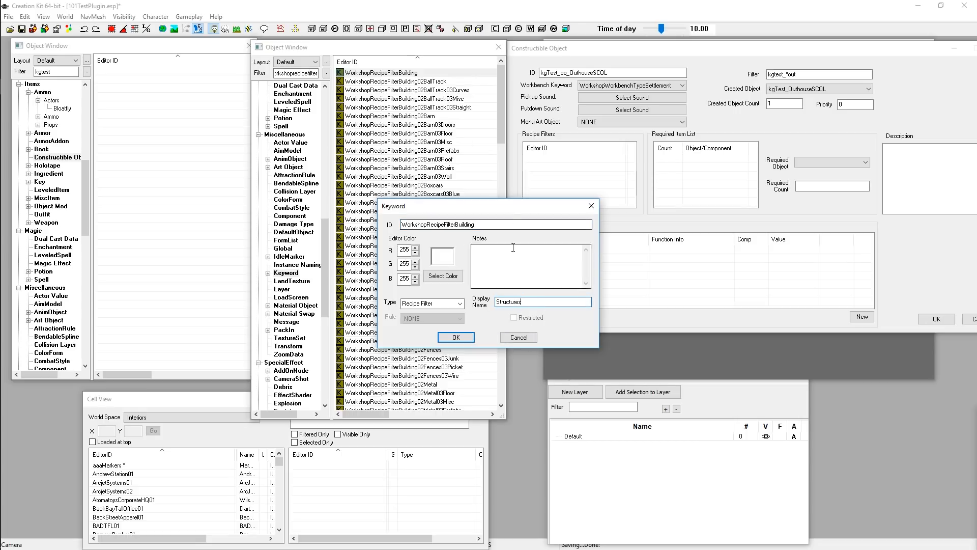
pyautogui.click(591, 207)
pyautogui.scroll(-15, 456, 262)
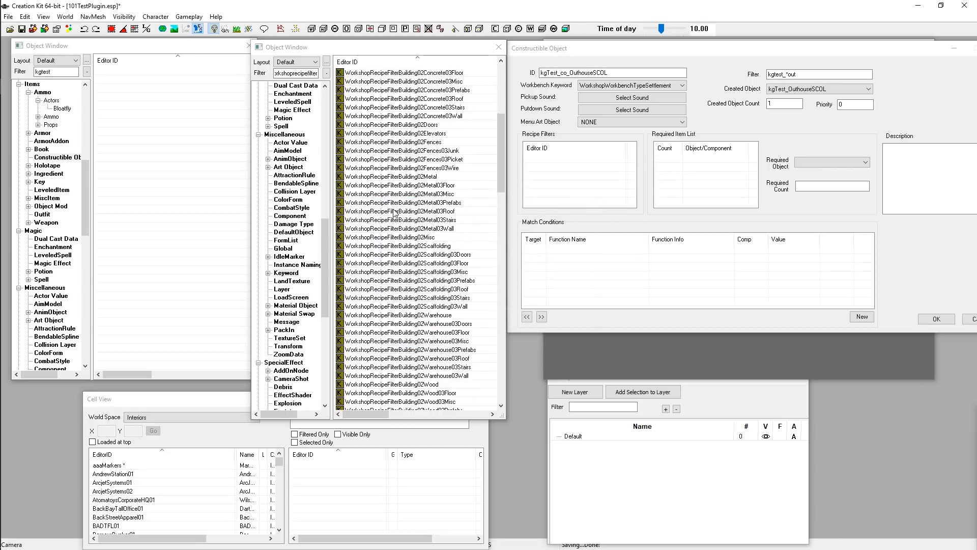
# Browse the workshop recipe filter keywords and inspect the display name of WorkshopRecipeFilterBuilding02BallTrack, closing it without changes
pyautogui.scroll(-11, 456, 262)
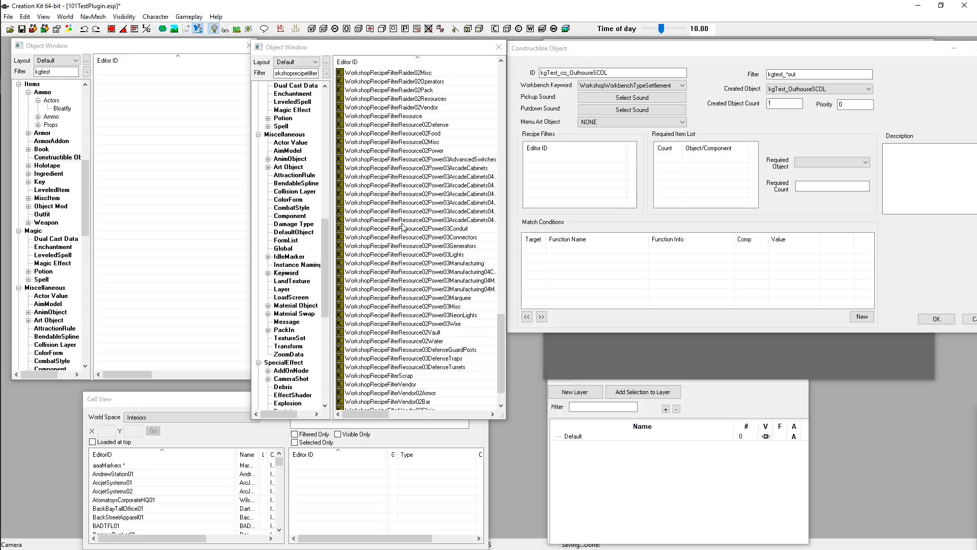
pyautogui.scroll(20, 431, 321)
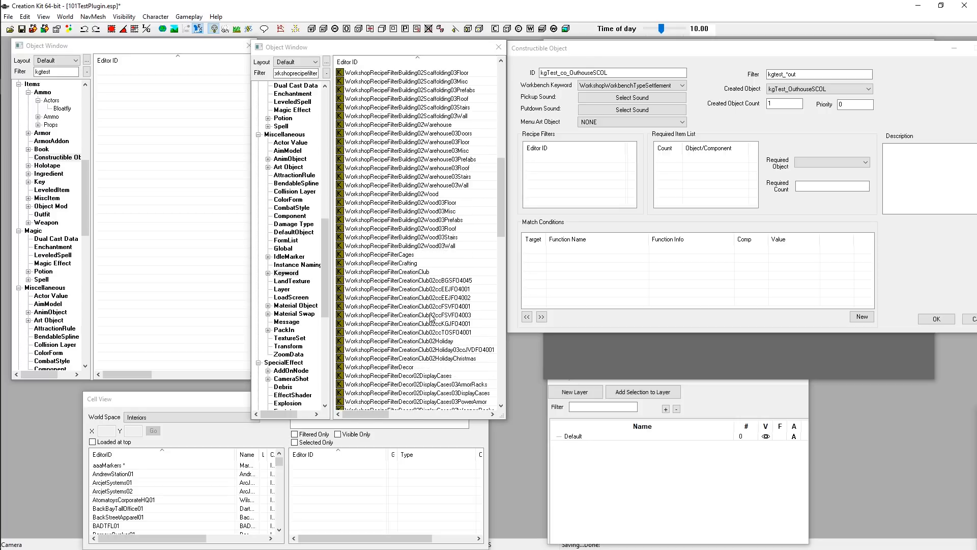
pyautogui.scroll(6, 430, 319)
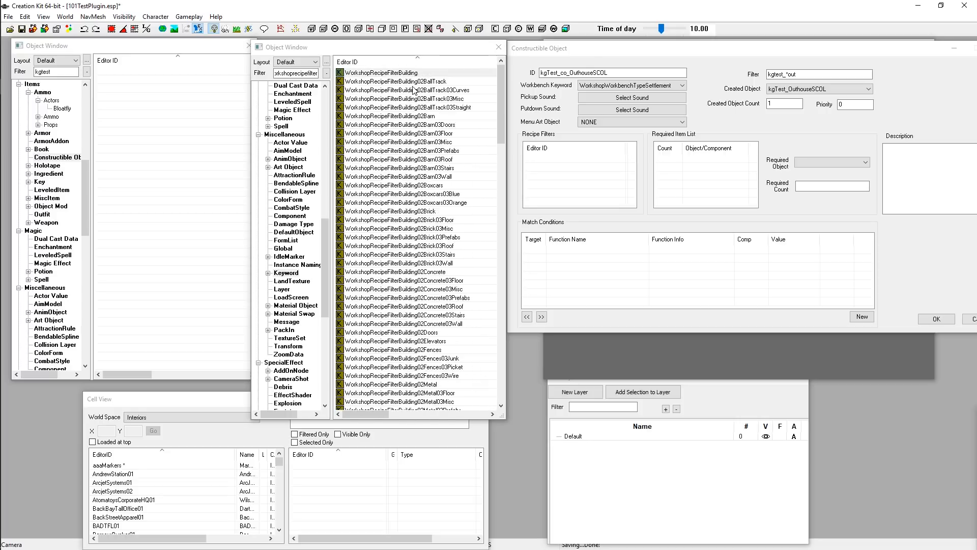
pyautogui.scroll(-20, 430, 319)
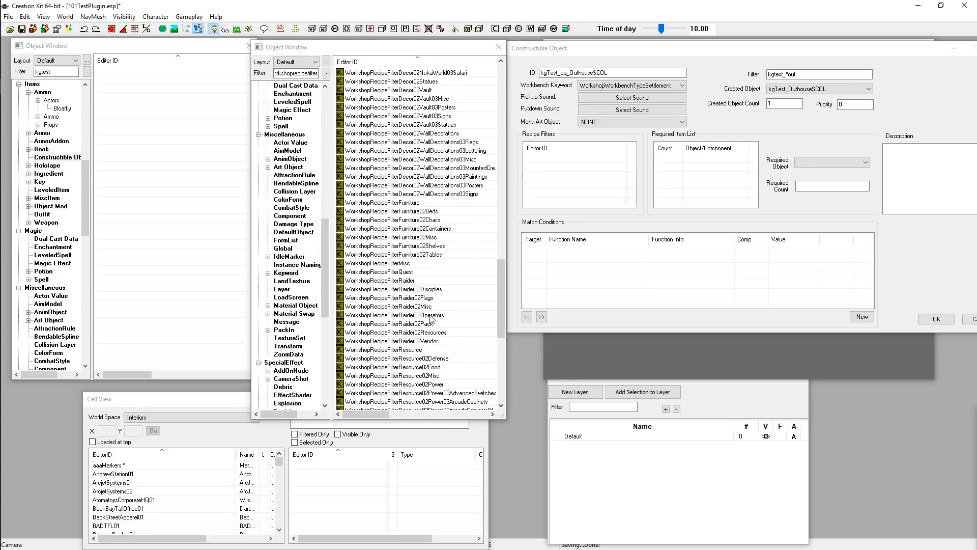
pyautogui.scroll(20, 430, 319)
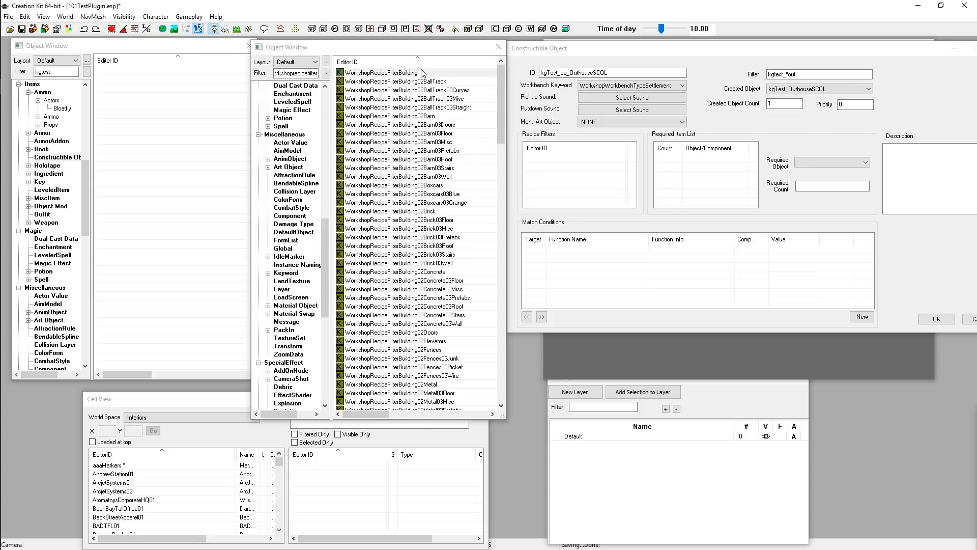
pyautogui.doubleClick(407, 82)
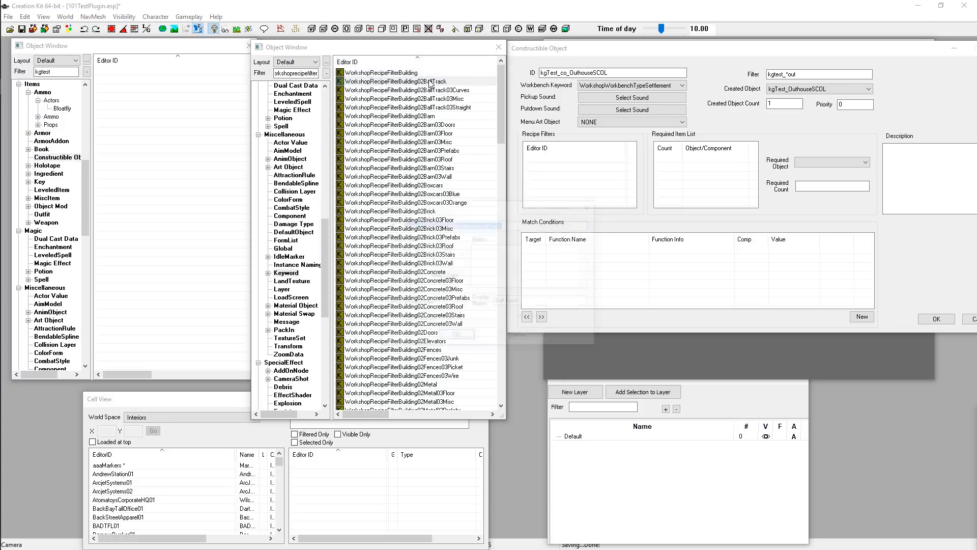
pyautogui.moveTo(524, 301); pyautogui.dragTo(482, 299)
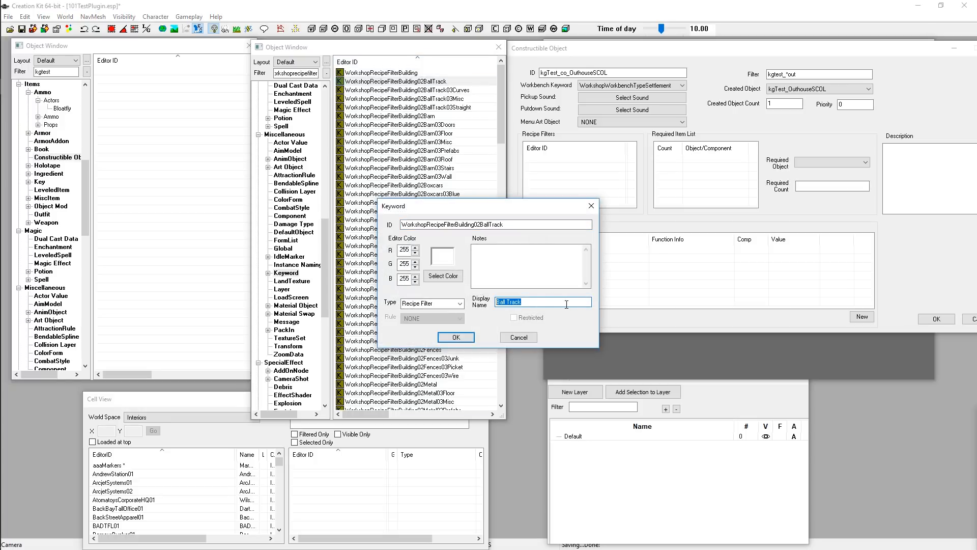
pyautogui.click(519, 337)
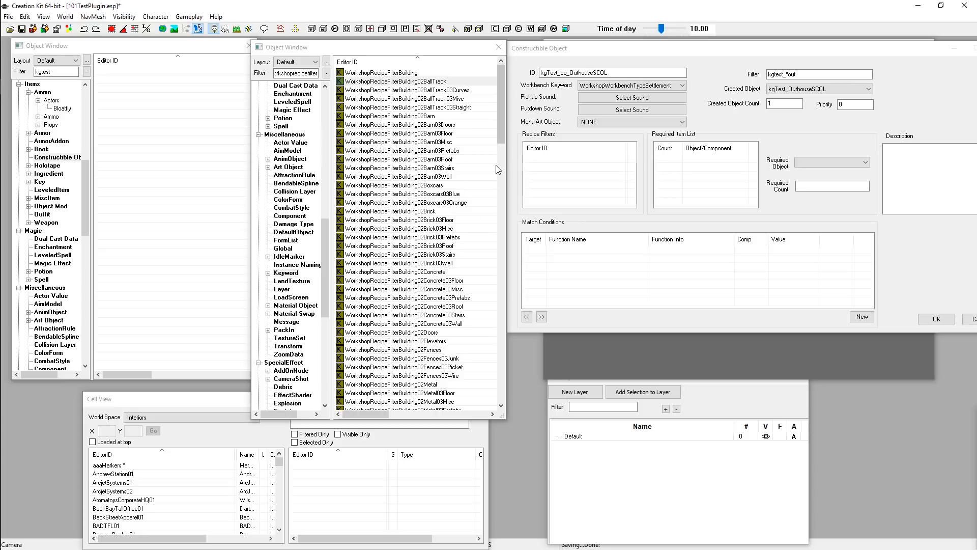
# Add the WorkshopRecipeFilterBuilding02Wood03Prefabs keyword to the recipe filters of kgTest_co_OuthouseSCOL
pyautogui.click(600, 165)
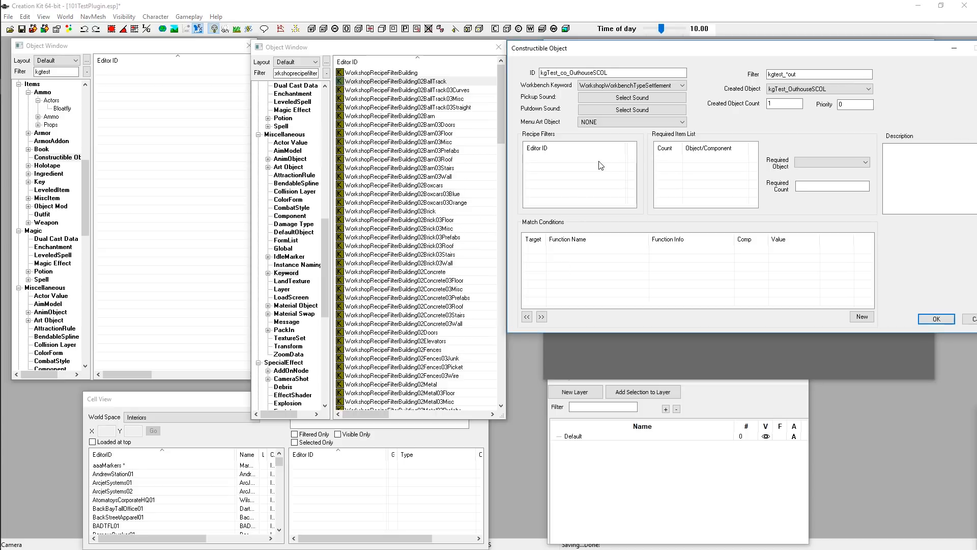
pyautogui.scroll(-15, 437, 252)
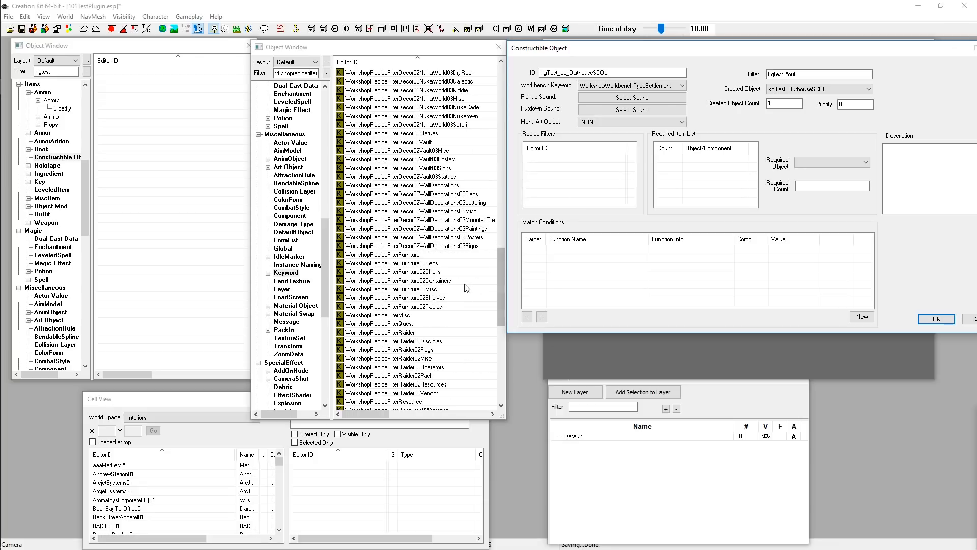
pyautogui.scroll(-12, 481, 333)
pyautogui.scroll(20, 458, 328)
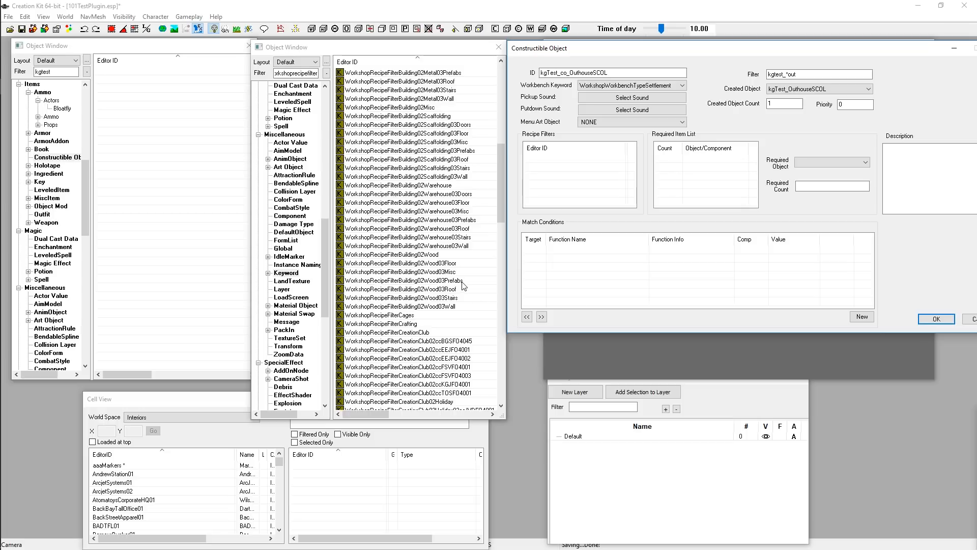
pyautogui.moveTo(461, 281); pyautogui.dragTo(557, 173)
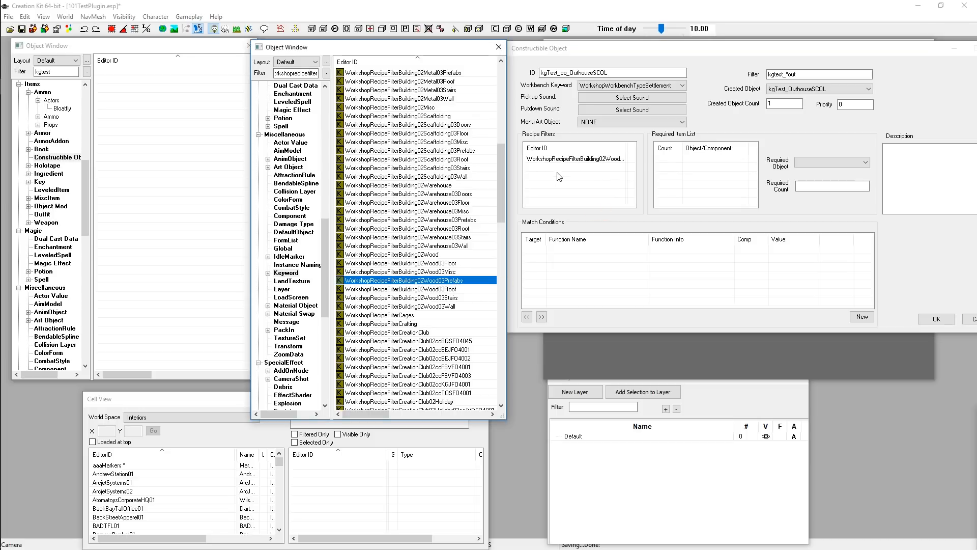
pyautogui.click(547, 159)
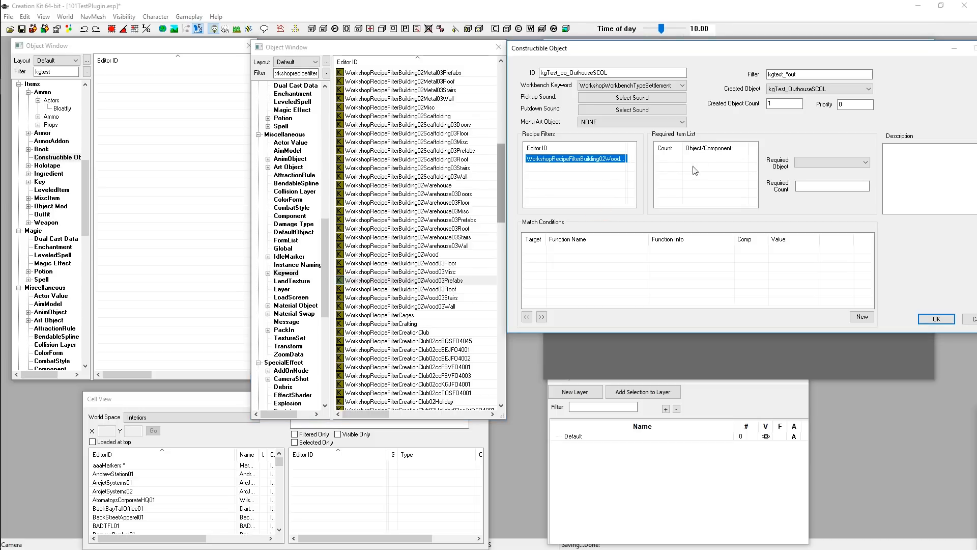
pyautogui.click(560, 179)
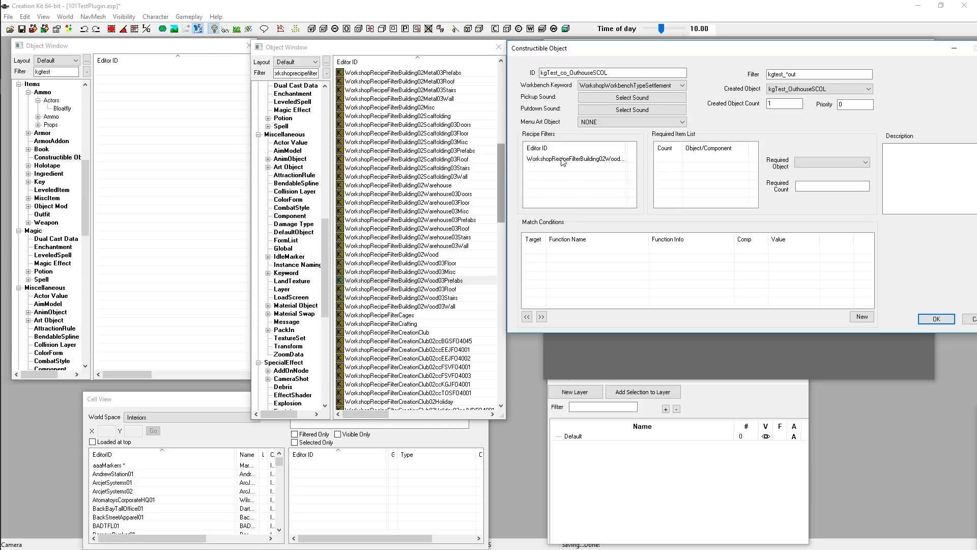
# Start a new required item for the outhouse recipe and filter the selectable forms by c_
pyautogui.rightClick(692, 166)
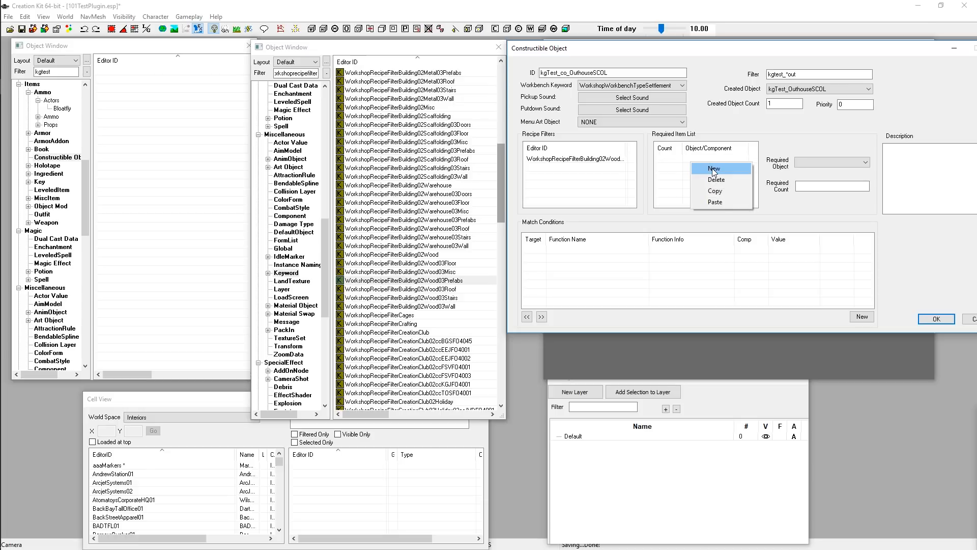
pyautogui.click(680, 159)
pyautogui.rightClick(712, 162)
pyautogui.click(721, 168)
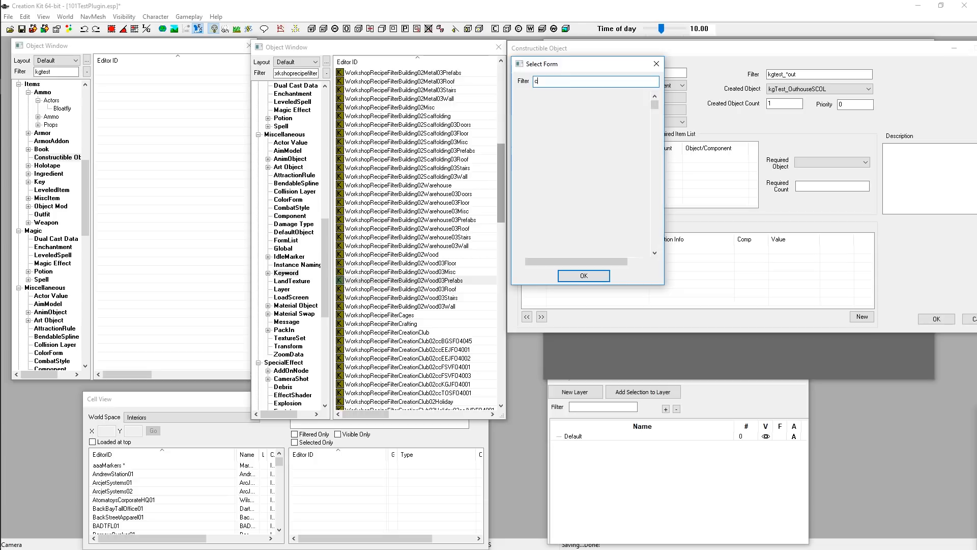
pyautogui.write('_')
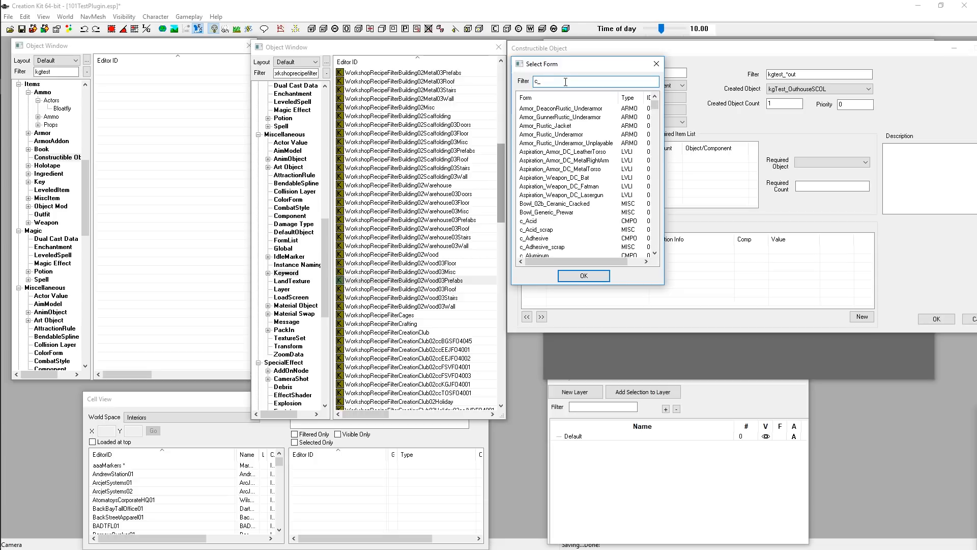
pyautogui.scroll(-4, 578, 203)
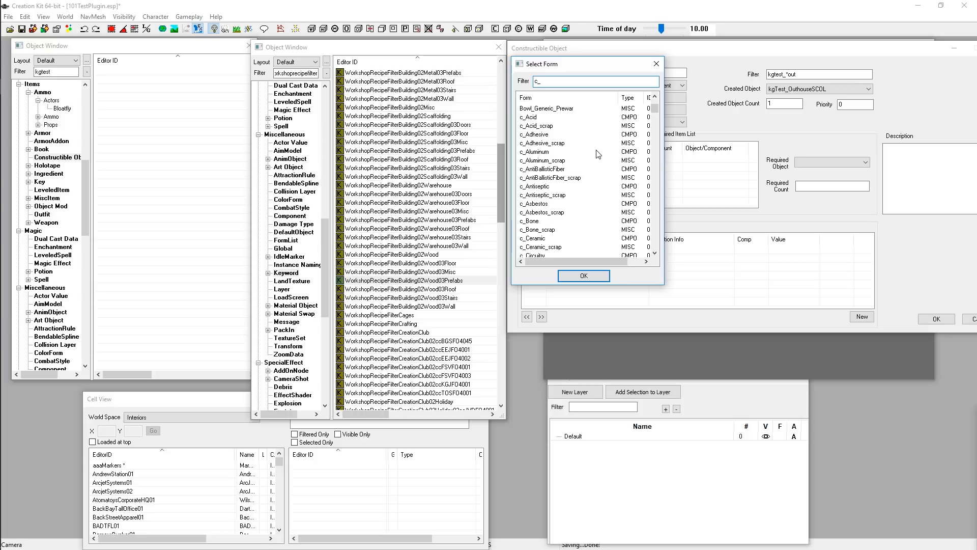
# Compare the c_Acid component with the c_Acid_scrap item by form type, and look through the other c_ components
pyautogui.click(602, 118)
pyautogui.click(546, 127)
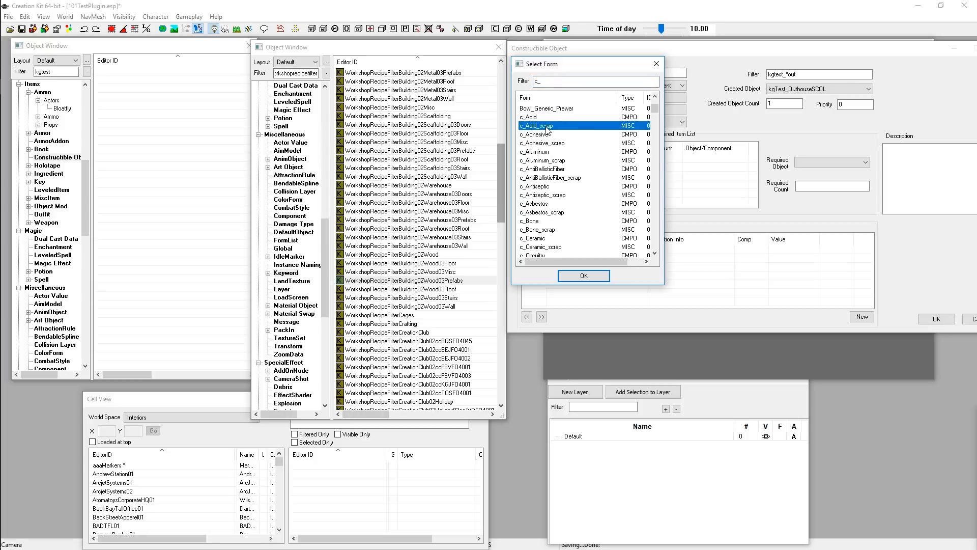
pyautogui.click(535, 118)
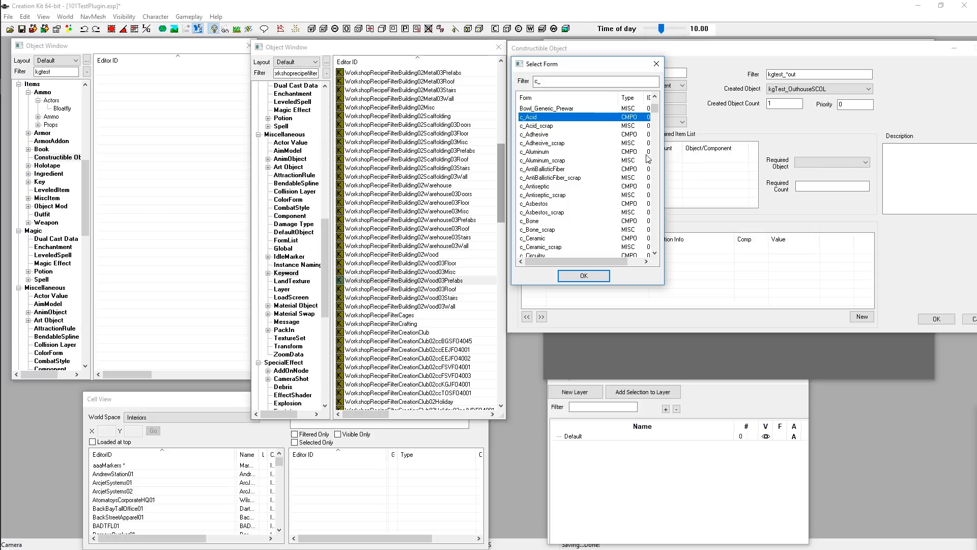
pyautogui.click(549, 126)
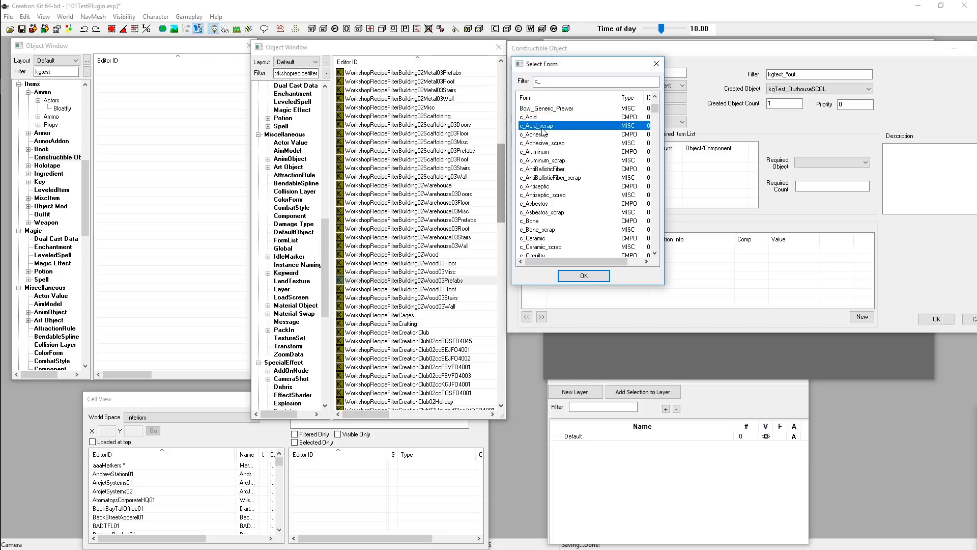
pyautogui.click(534, 118)
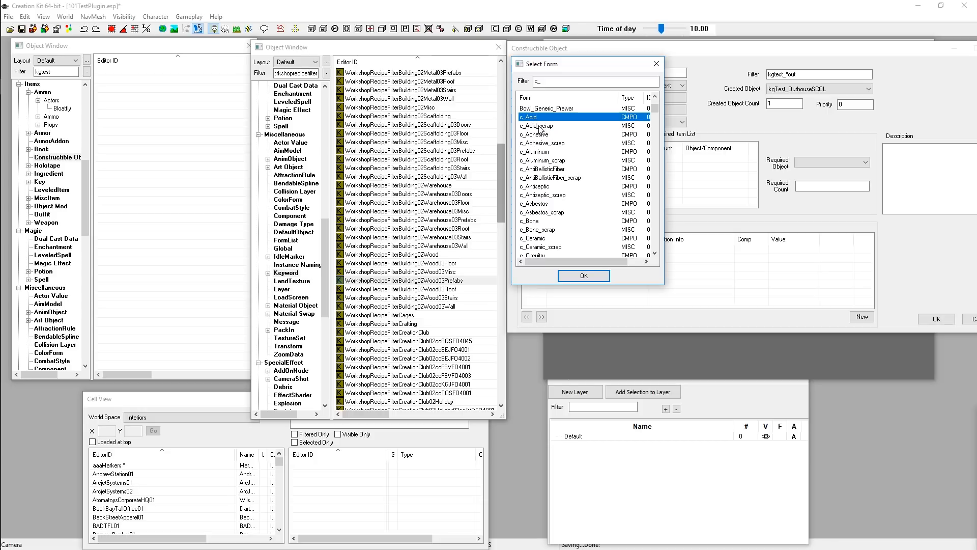
pyautogui.click(540, 127)
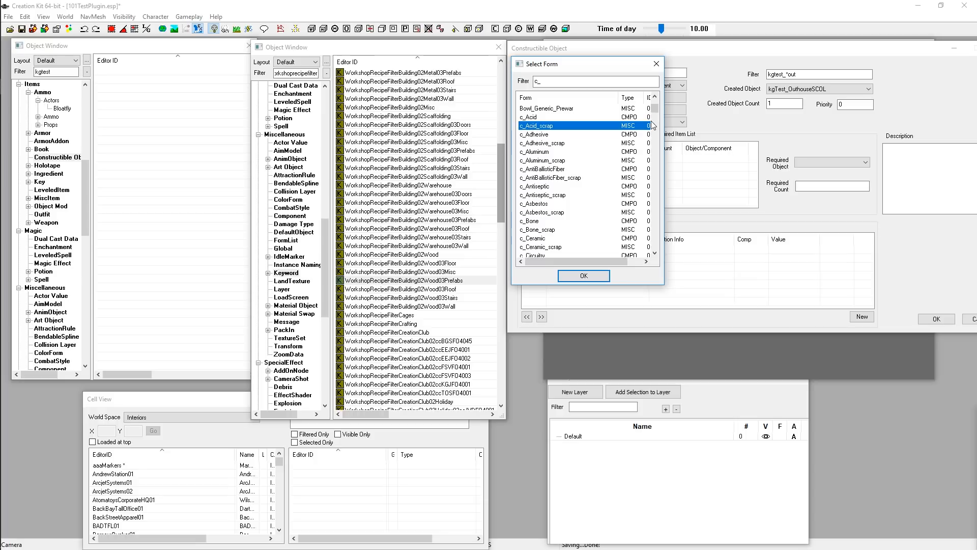
pyautogui.click(627, 117)
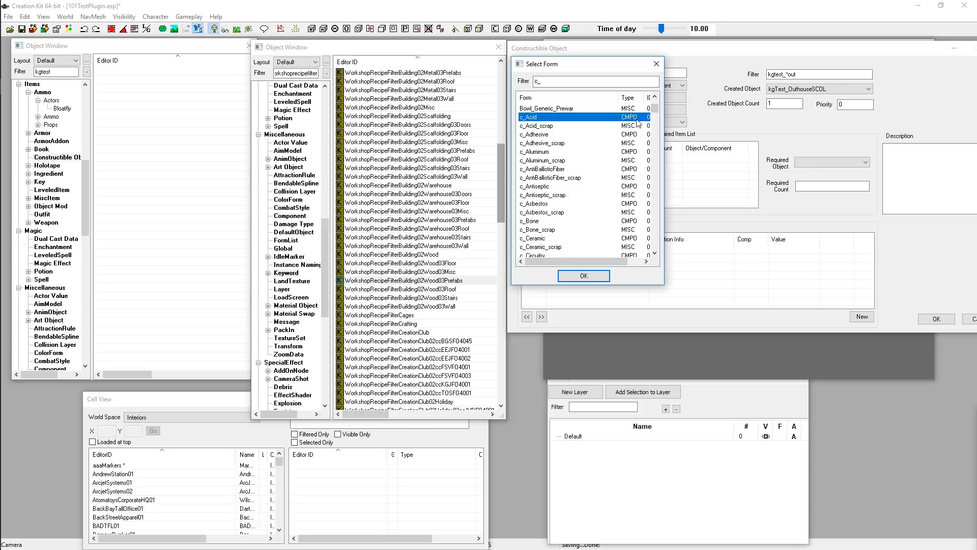
pyautogui.click(534, 152)
pyautogui.scroll(-2, 578, 184)
pyautogui.scroll(-4, 576, 220)
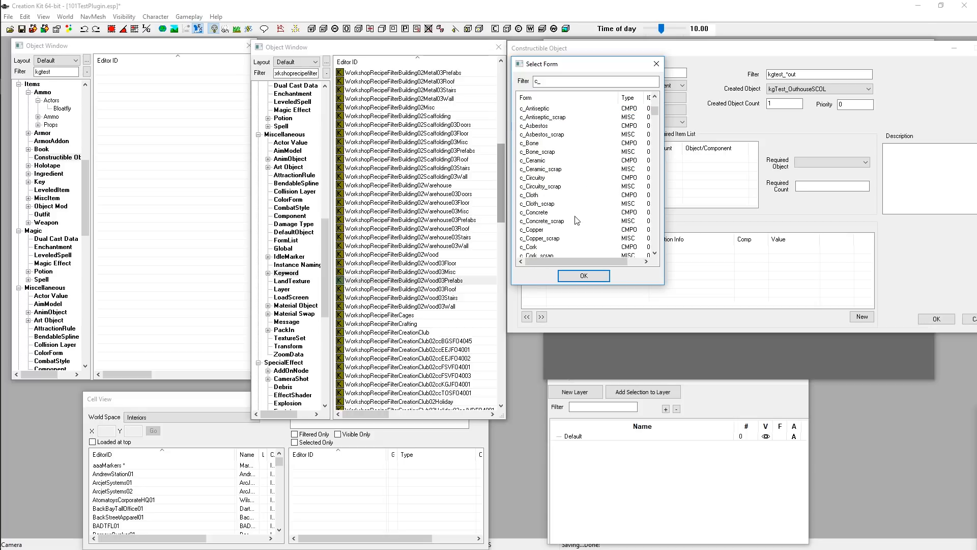
pyautogui.scroll(-9, 571, 177)
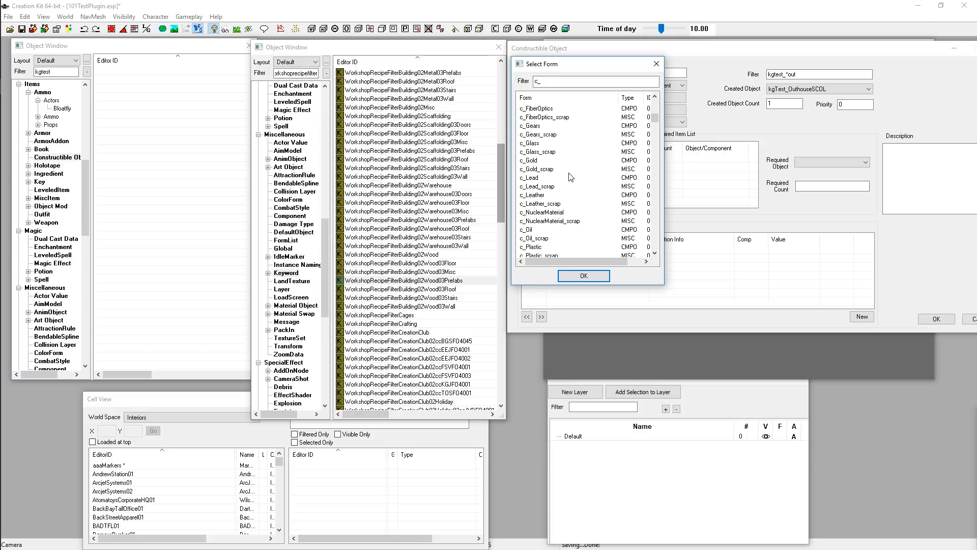
# Filter the forms by c_wood and add the c_Wood component as a required item with a count of 5
pyautogui.click(555, 79)
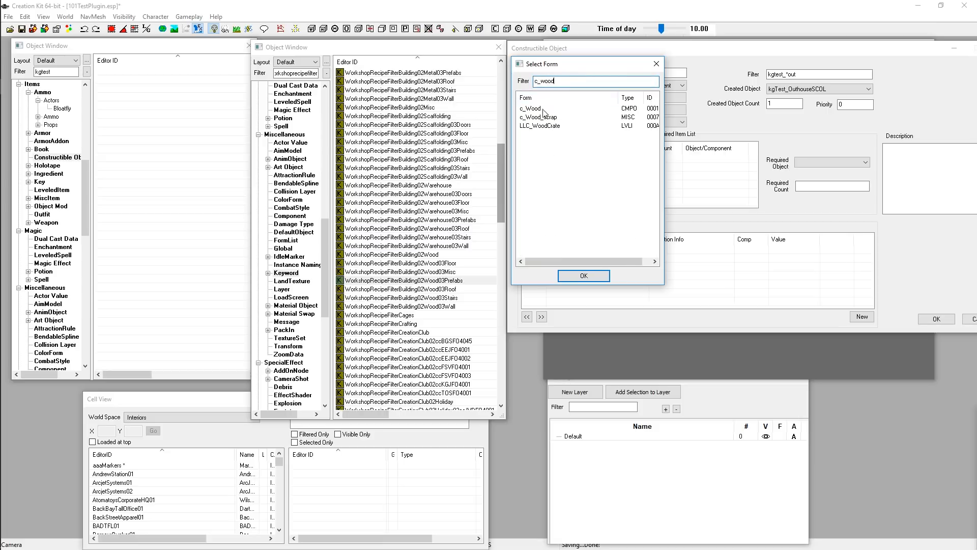
pyautogui.doubleClick(540, 110)
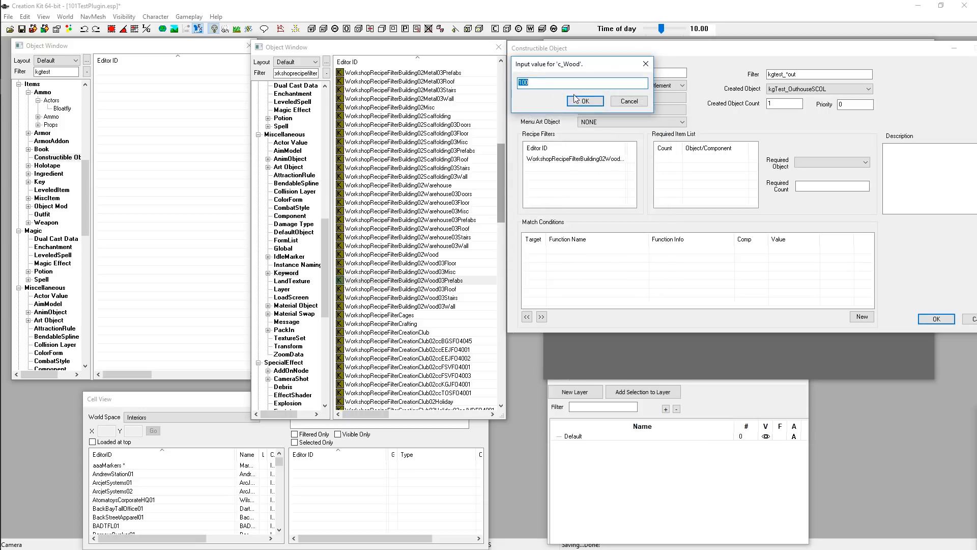
pyautogui.write('5')
pyautogui.click(585, 101)
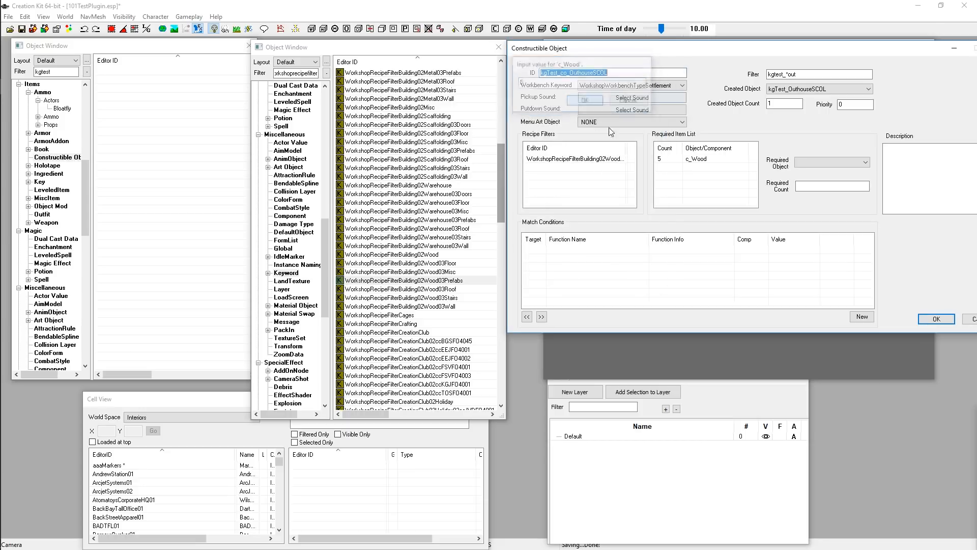
# Add the c_Steel component as a required item of the outhouse recipe with a count of 1
pyautogui.rightClick(682, 171)
pyautogui.click(692, 178)
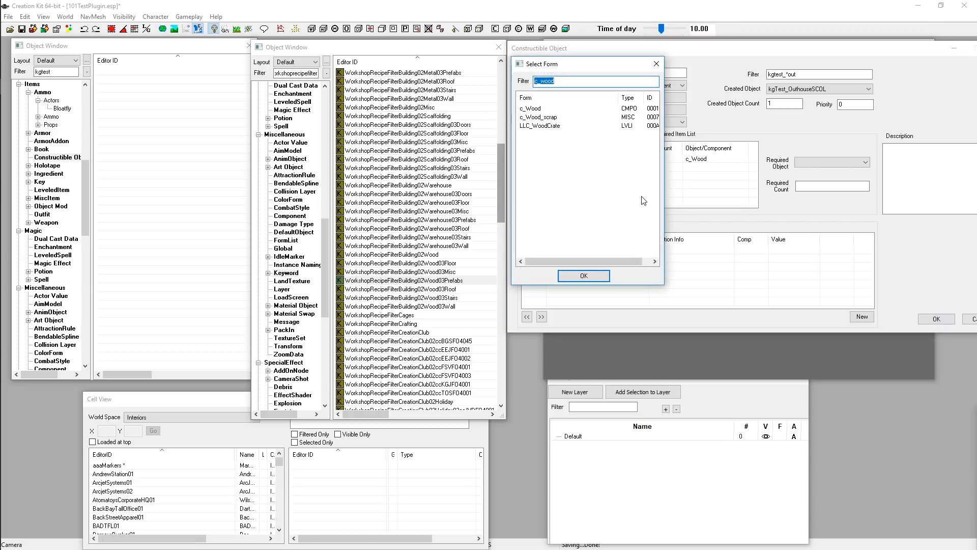
pyautogui.write('c')
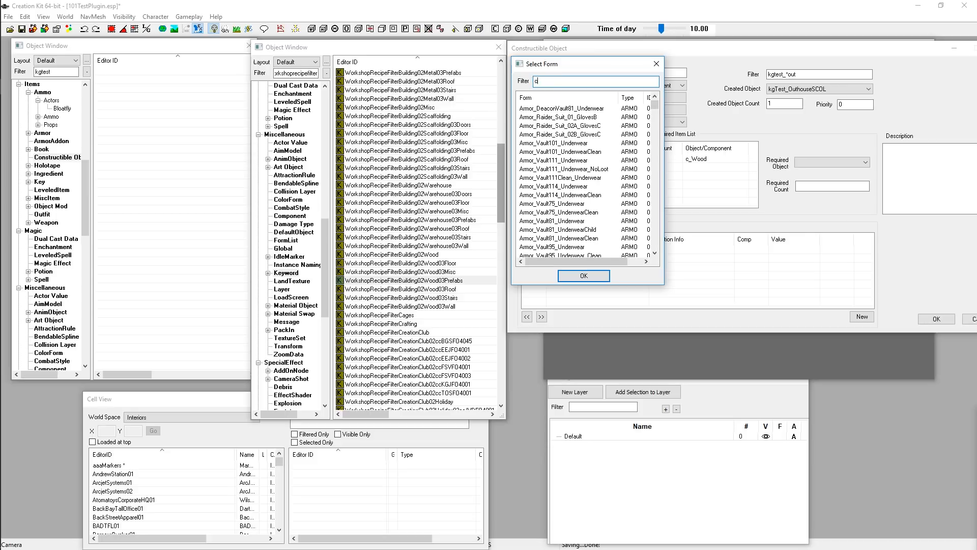
pyautogui.write('_steel')
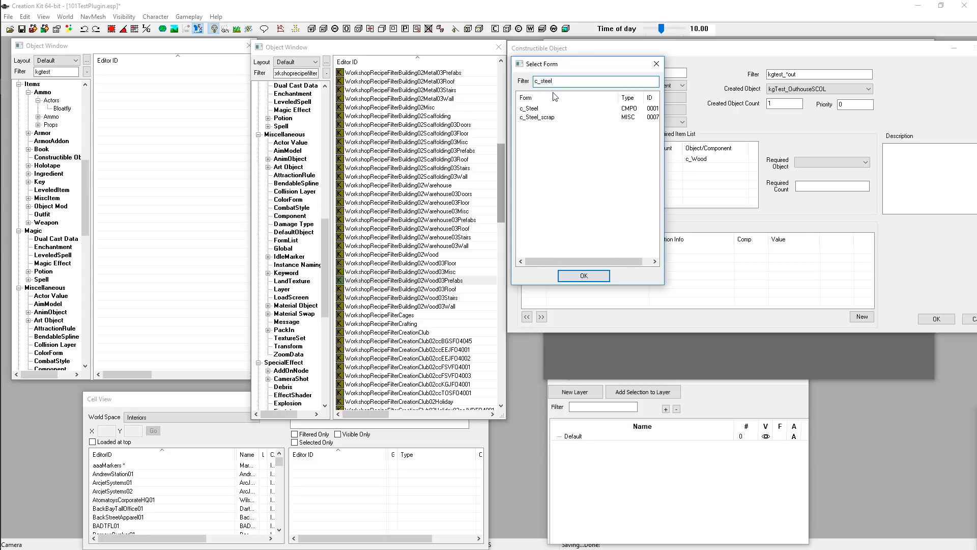
pyautogui.moveTo(563, 65); pyautogui.dragTo(472, 71)
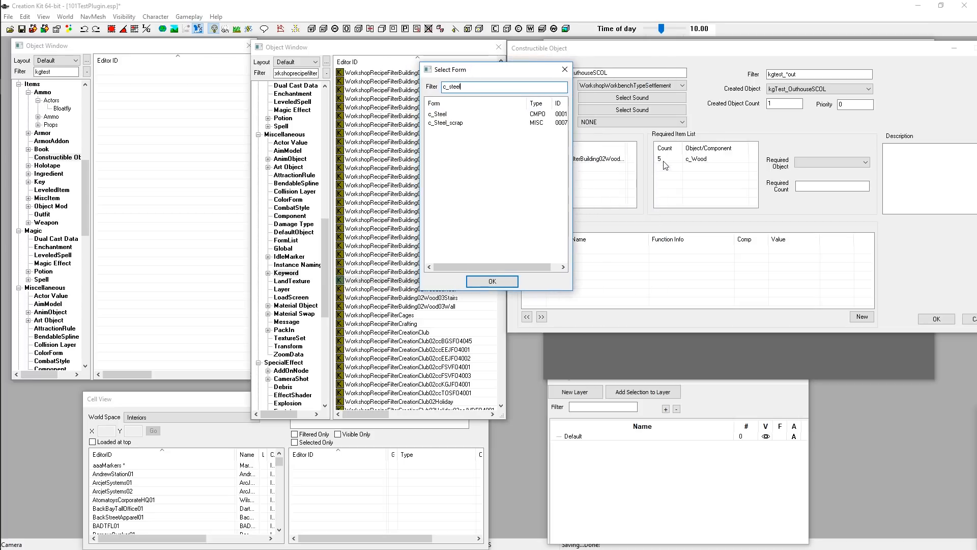
pyautogui.click(440, 115)
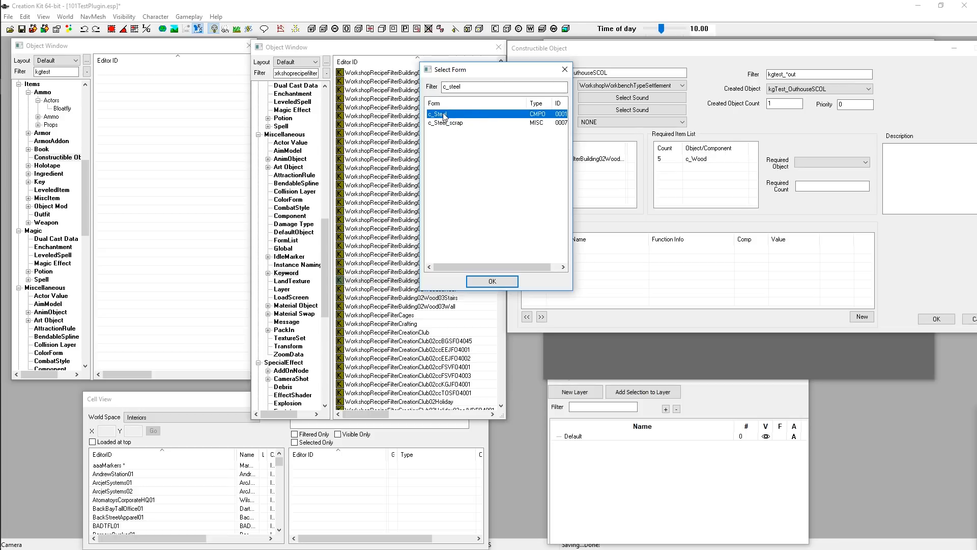
pyautogui.doubleClick(443, 115)
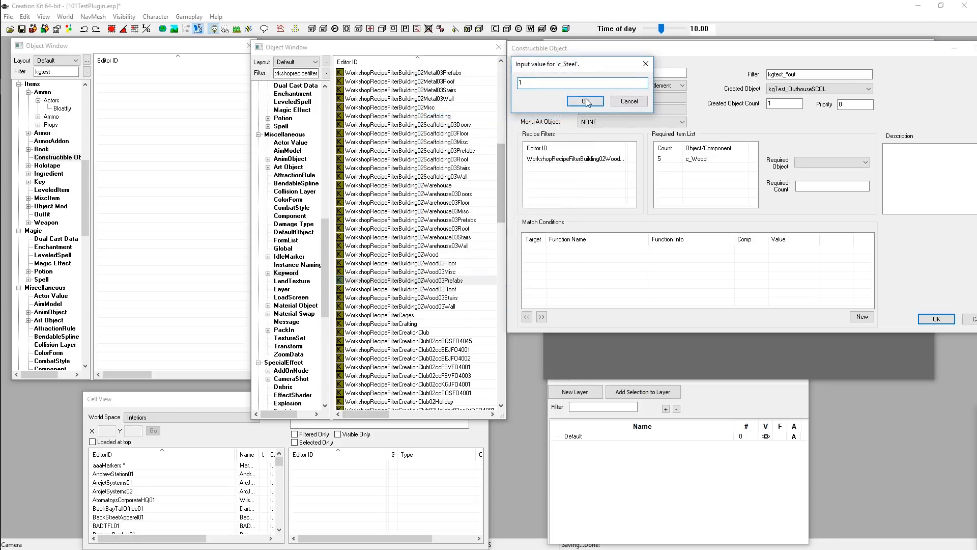
pyautogui.click(585, 101)
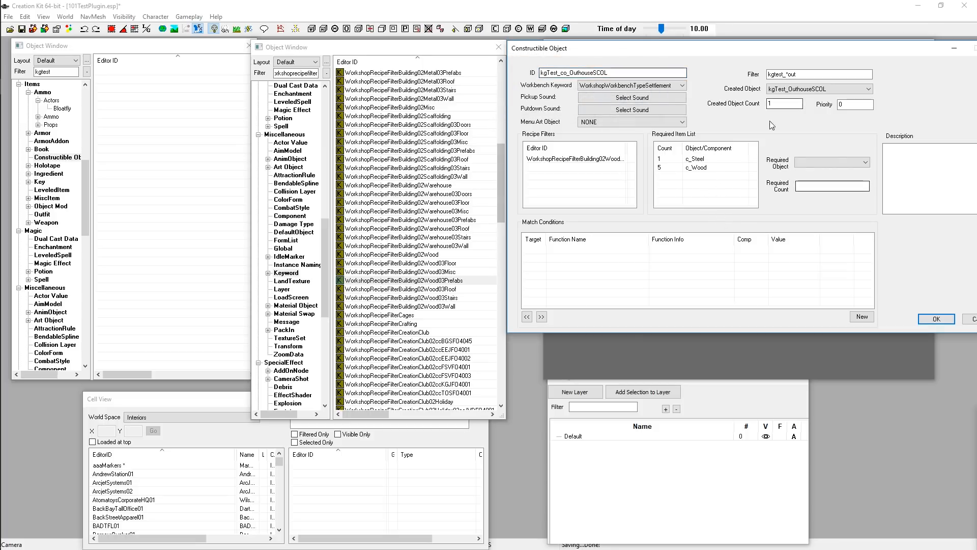
# Add the c_Ceramic component as a required item of the outhouse recipe with a count of 3
pyautogui.rightClick(681, 184)
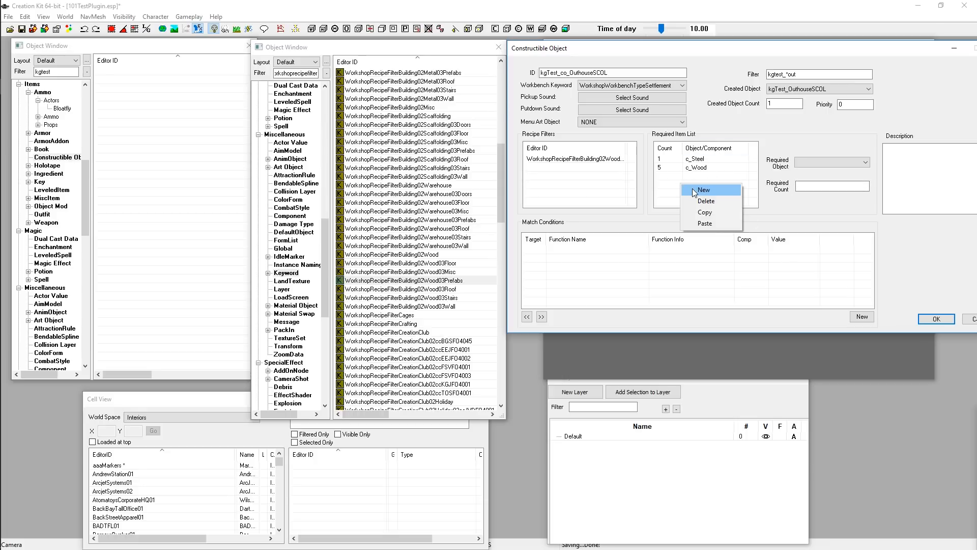
pyautogui.click(692, 190)
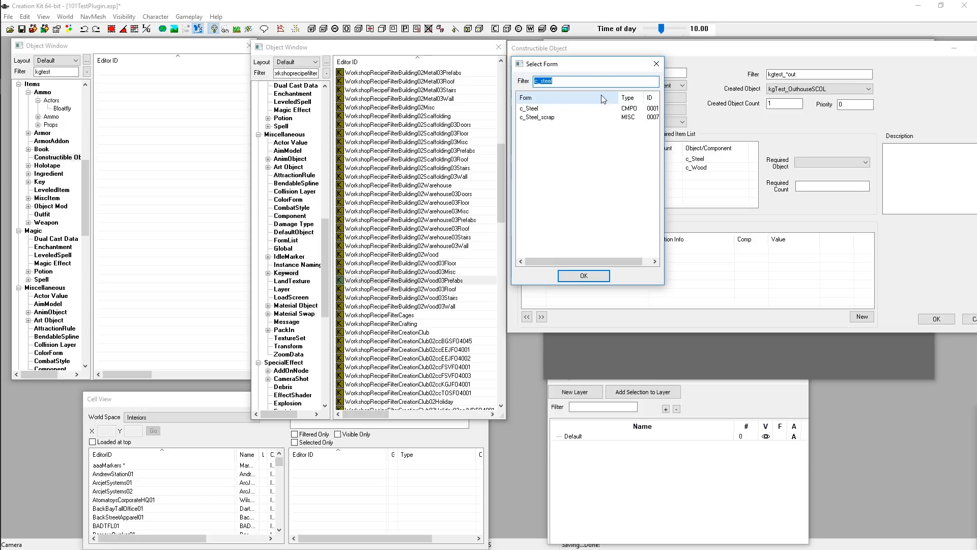
pyautogui.write('c')
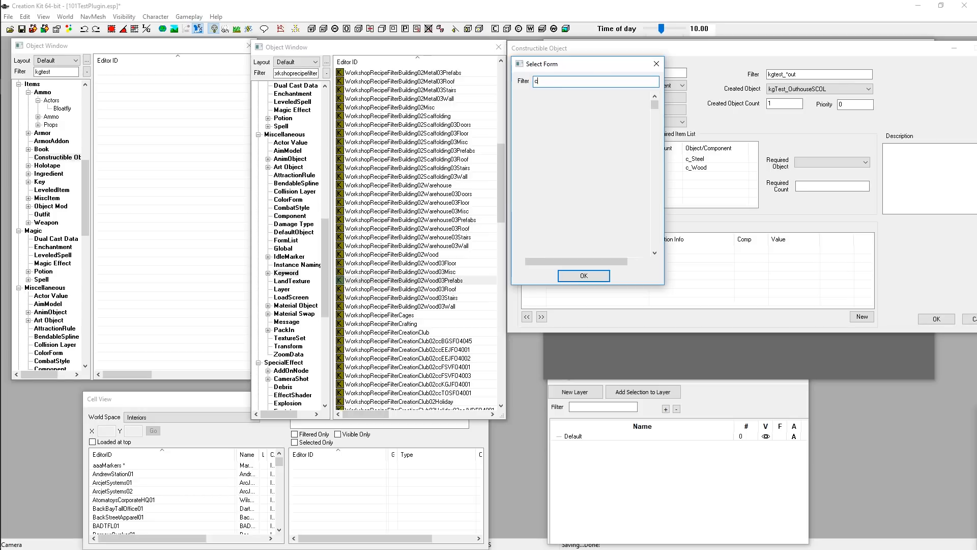
pyautogui.write('_')
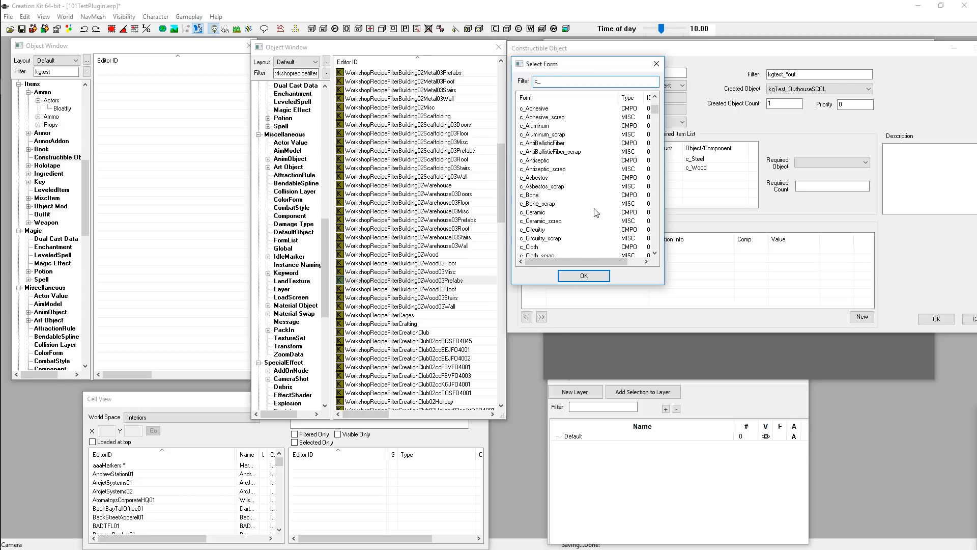
pyautogui.click(549, 216)
pyautogui.doubleClick(549, 218)
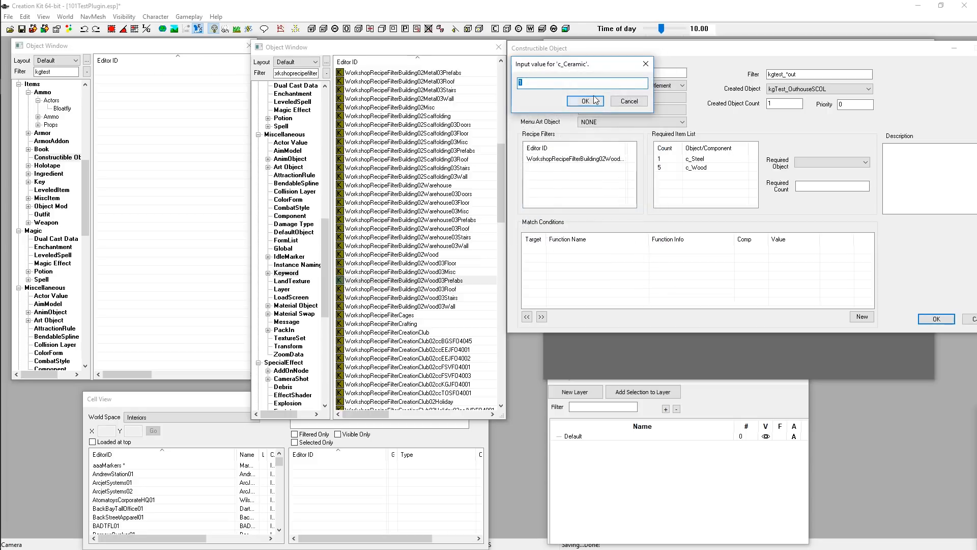
pyautogui.write('3')
pyautogui.click(586, 101)
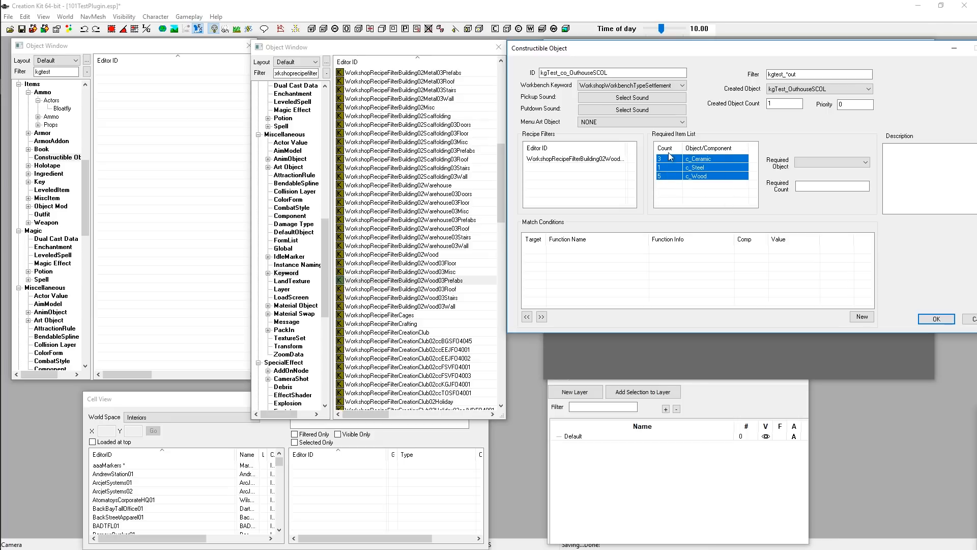
# Start choosing a pickup sound for the outhouse recipe and filter the sound forms by uiworkshopmodeitem
pyautogui.click(953, 171)
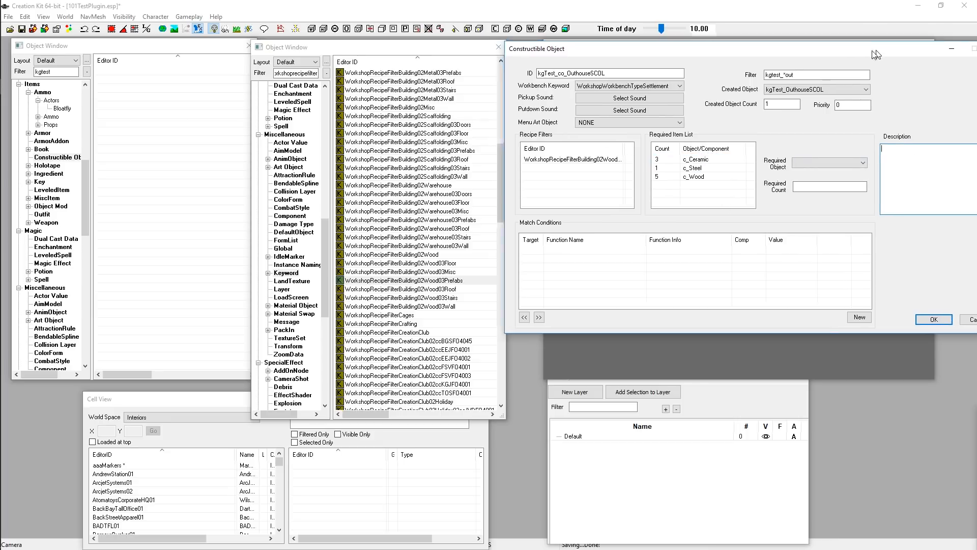
pyautogui.moveTo(862, 48); pyautogui.dragTo(803, 50)
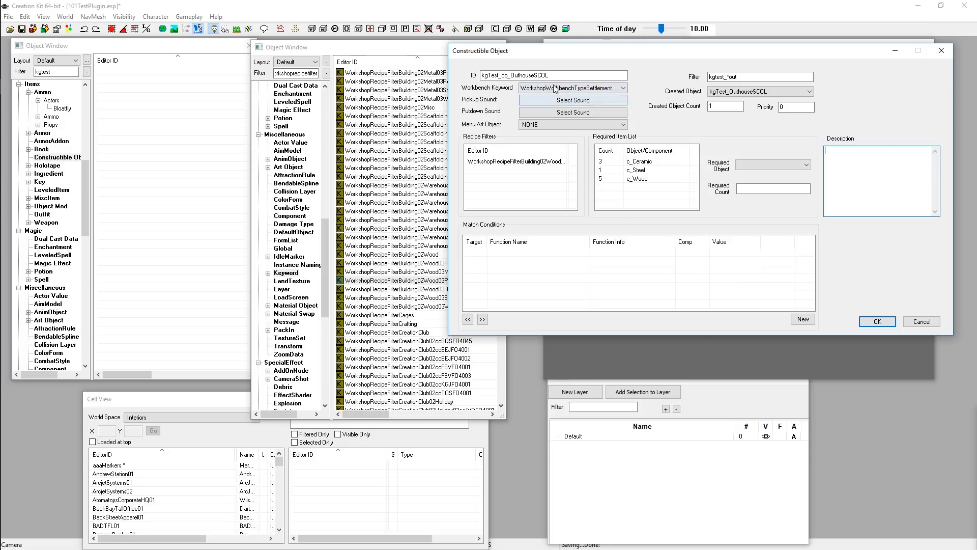
pyautogui.click(563, 105)
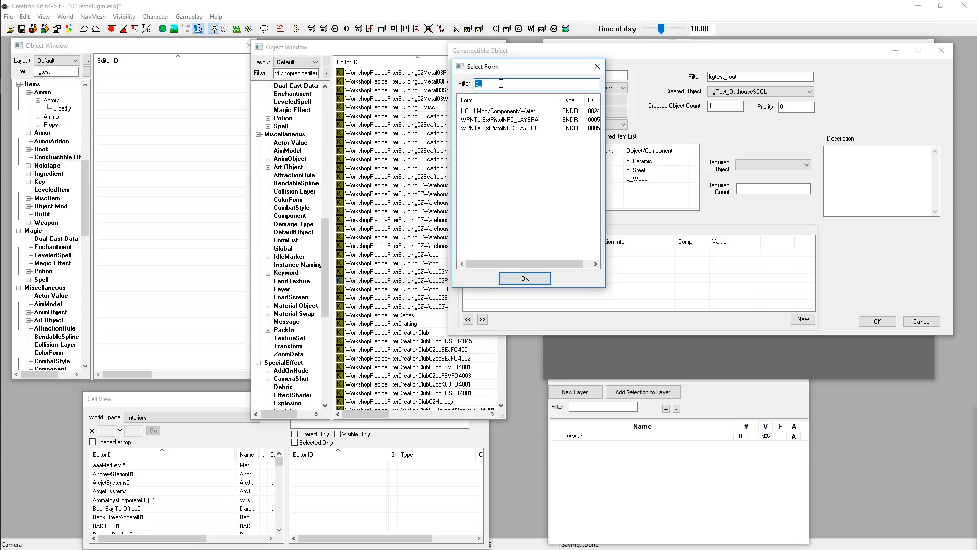
pyautogui.write('uiworksh')
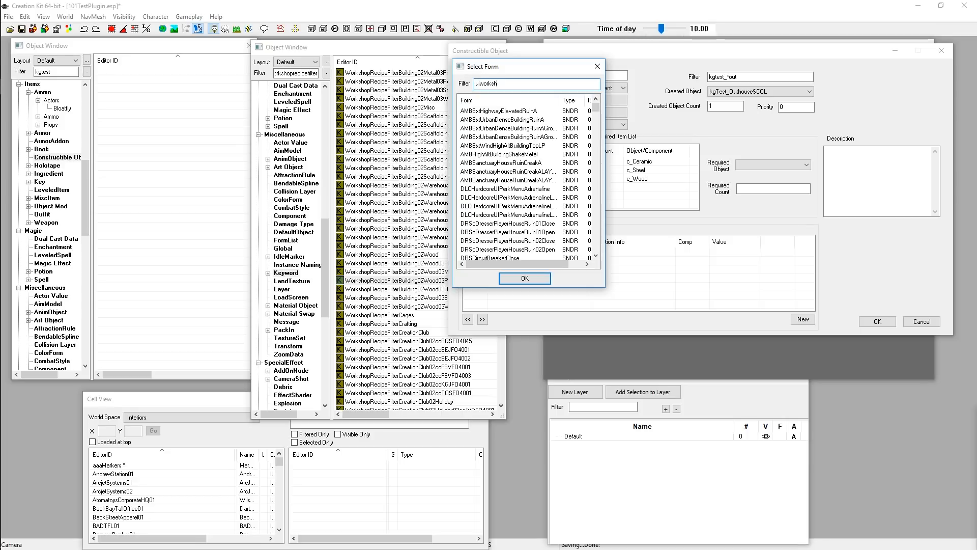
pyautogui.write('opmodeitem')
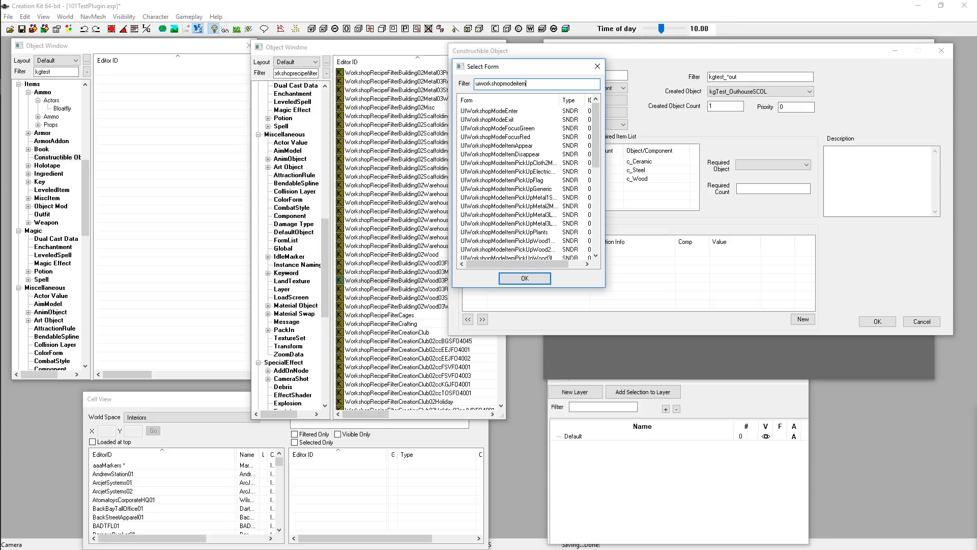
pyautogui.doubleClick(559, 100)
pyautogui.moveTo(605, 160); pyautogui.dragTo(766, 162)
# Review the workshop pickup and putdown sounds and assign UIWorkshopModeItemPickUpWood2Medium as the pickup sound
pyautogui.scroll(-5, 602, 209)
pyautogui.scroll(4, 561, 263)
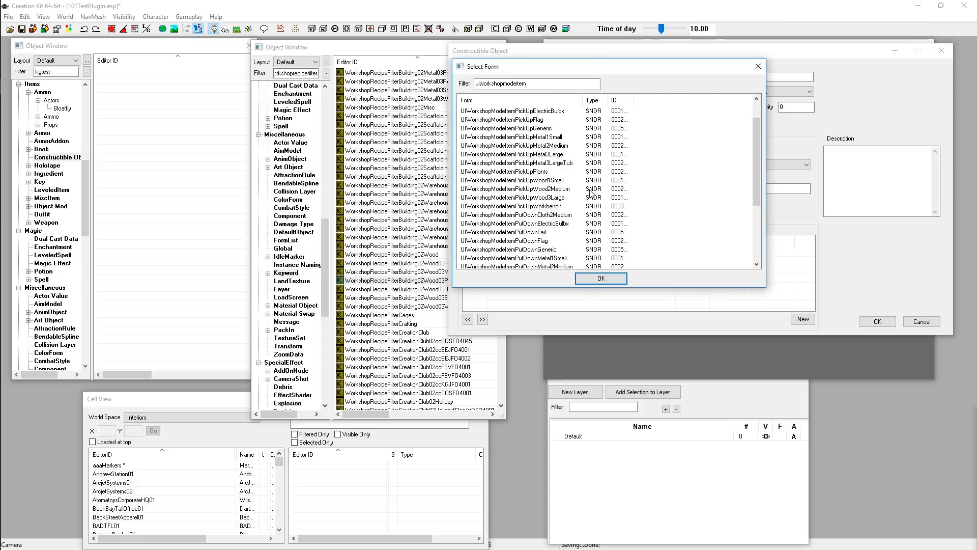
pyautogui.scroll(1, 540, 216)
pyautogui.scroll(-3, 539, 214)
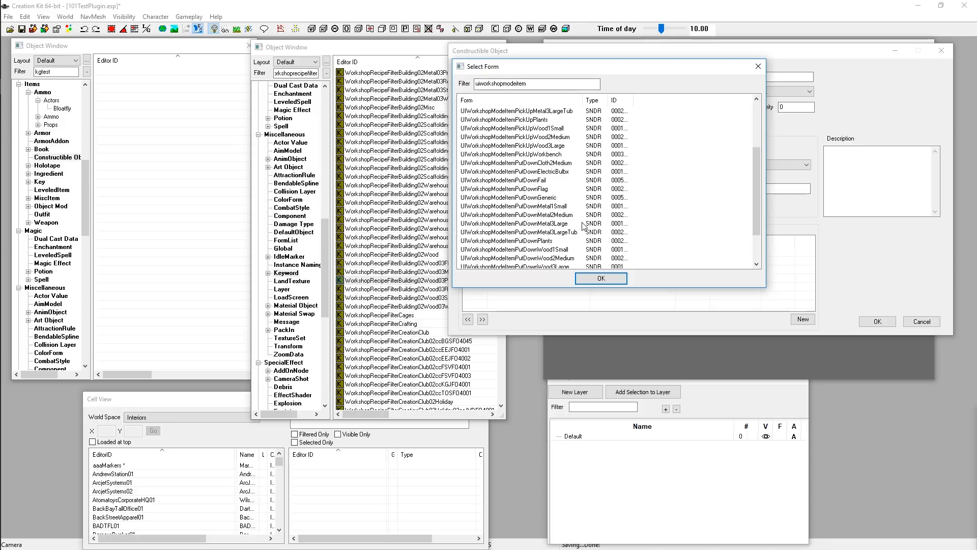
pyautogui.scroll(3, 584, 226)
pyautogui.scroll(-4, 622, 184)
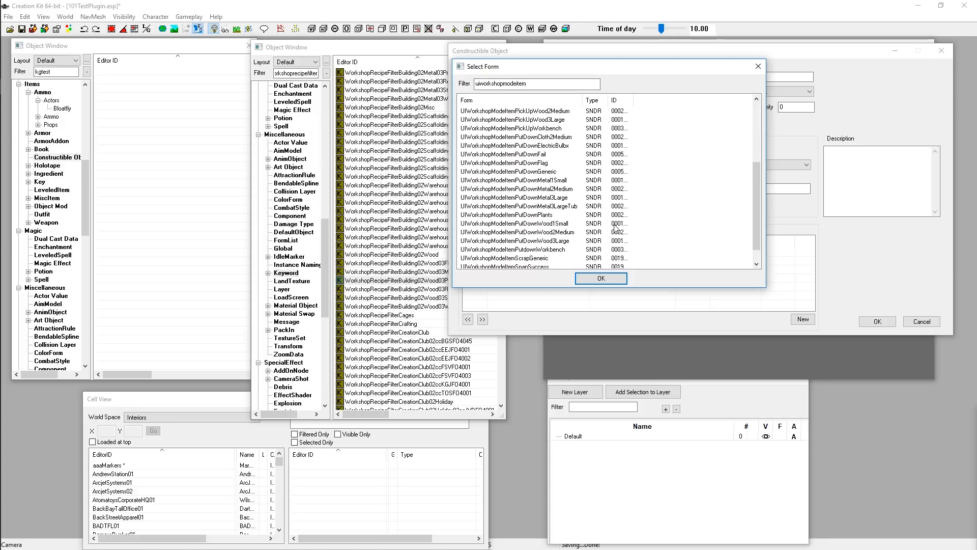
pyautogui.scroll(2, 615, 227)
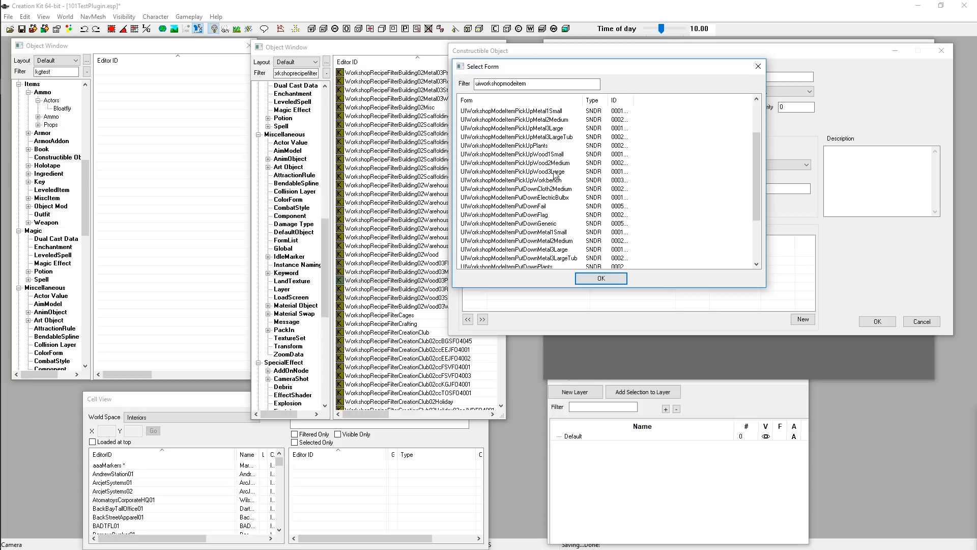
pyautogui.click(579, 162)
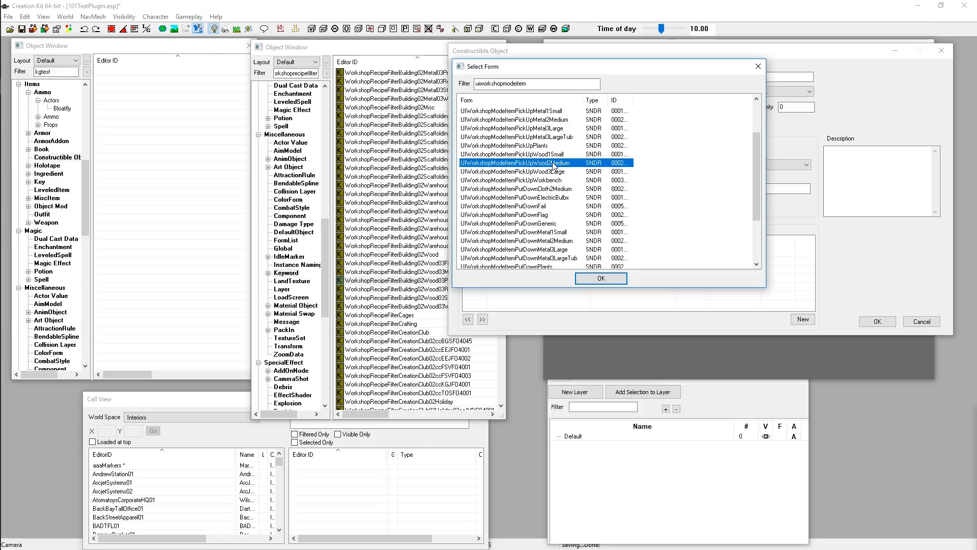
pyautogui.doubleClick(560, 164)
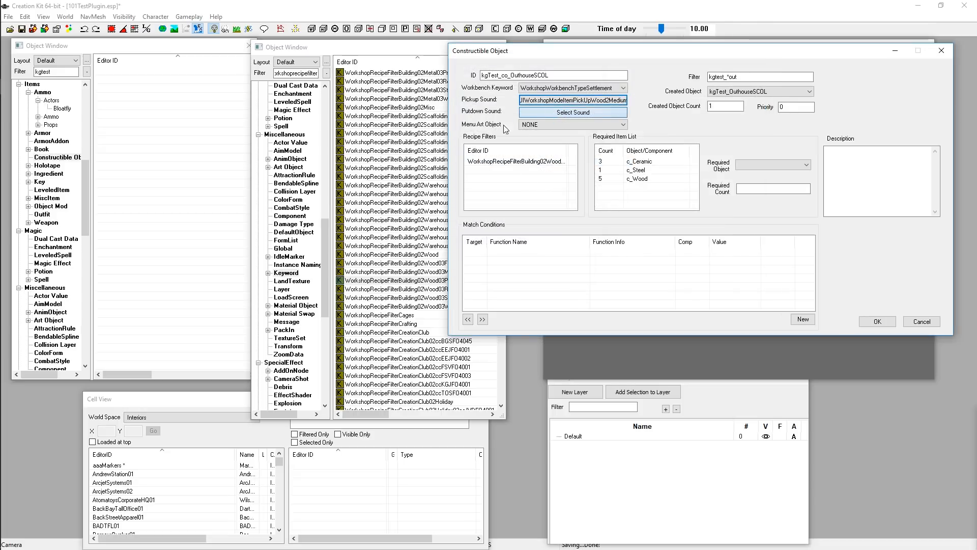
# Assign UIWorkshopModeItemPutDownWood2Medium as the putdown sound and accept the constructible object's settings
pyautogui.click(563, 112)
pyautogui.scroll(-5, 539, 122)
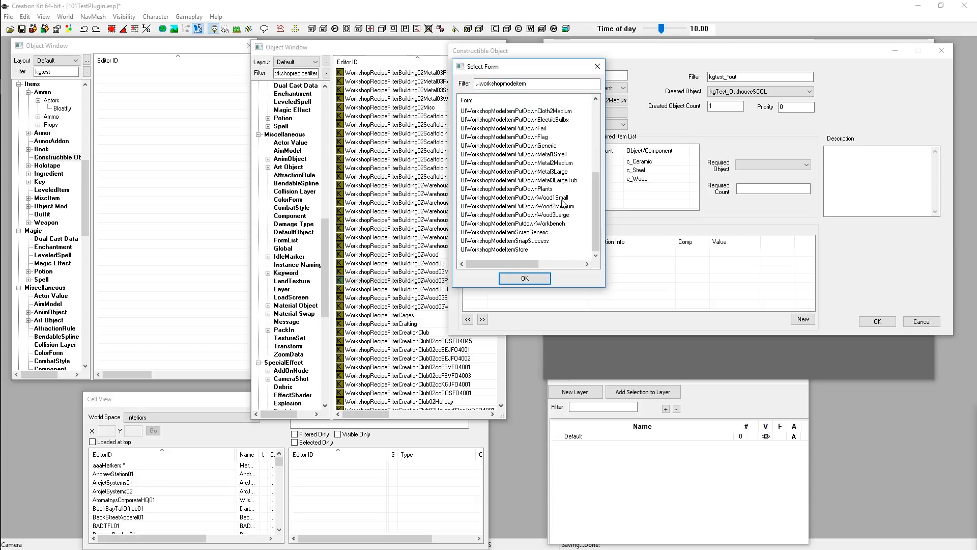
pyautogui.doubleClick(569, 206)
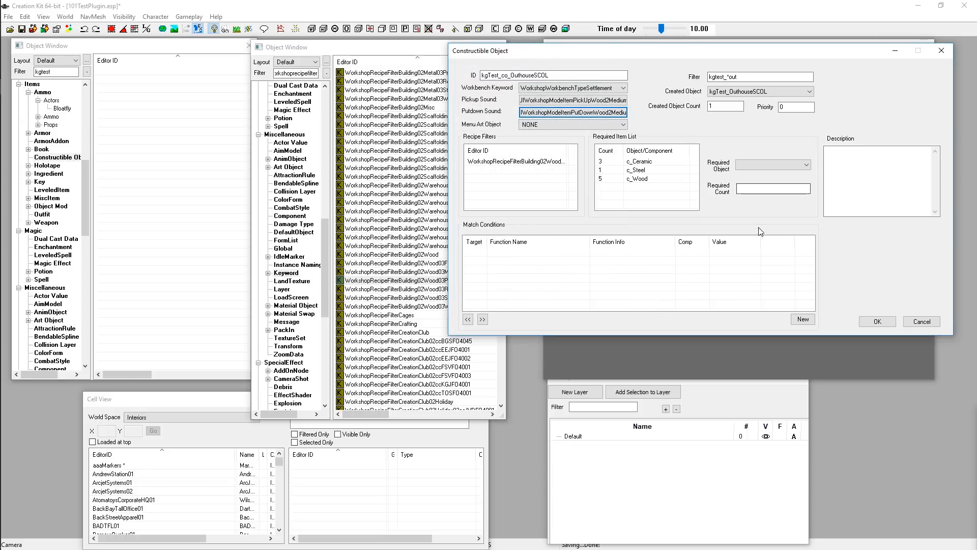
pyautogui.click(900, 192)
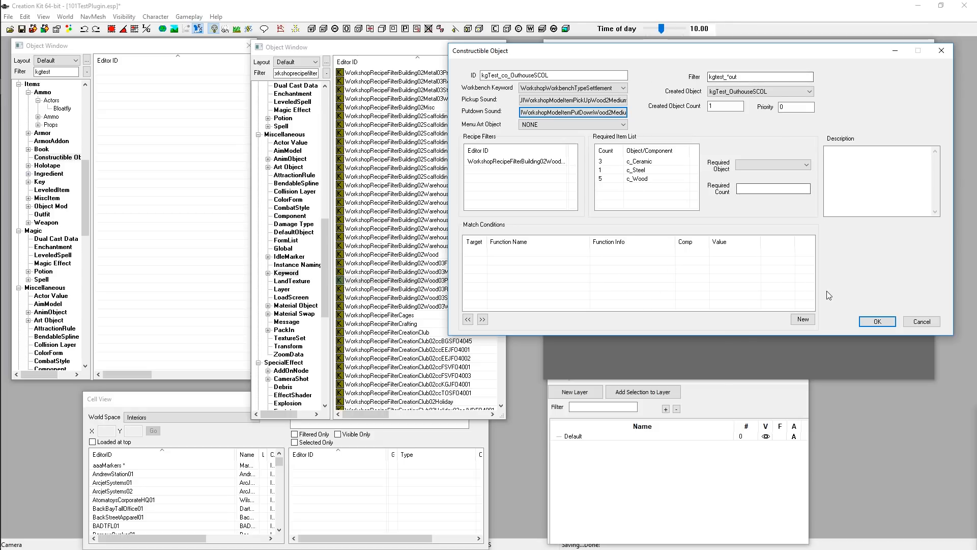
pyautogui.press('Return')
pyautogui.click(165, 106)
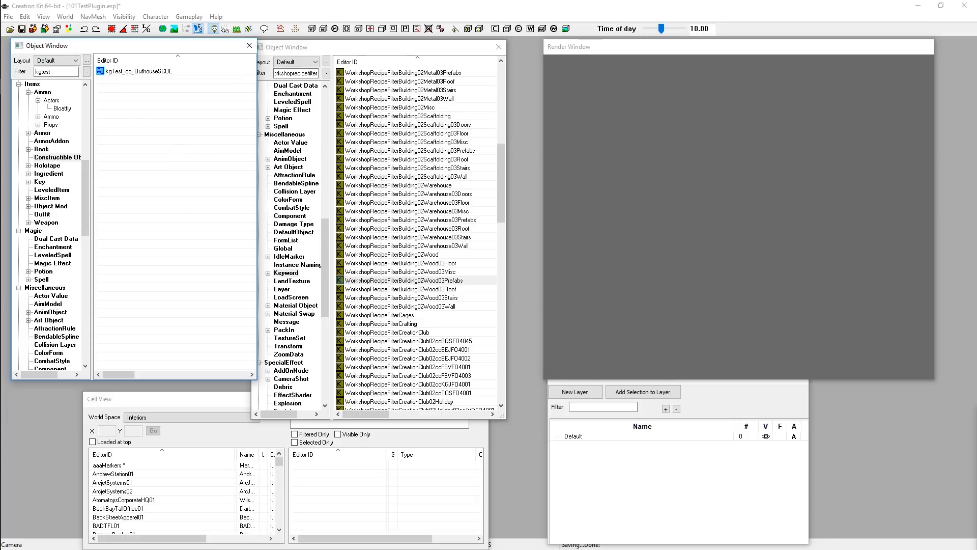
# Save the plugin 101TestPlugin.esp with the finished outhouse recipe
pyautogui.click(2, 38)
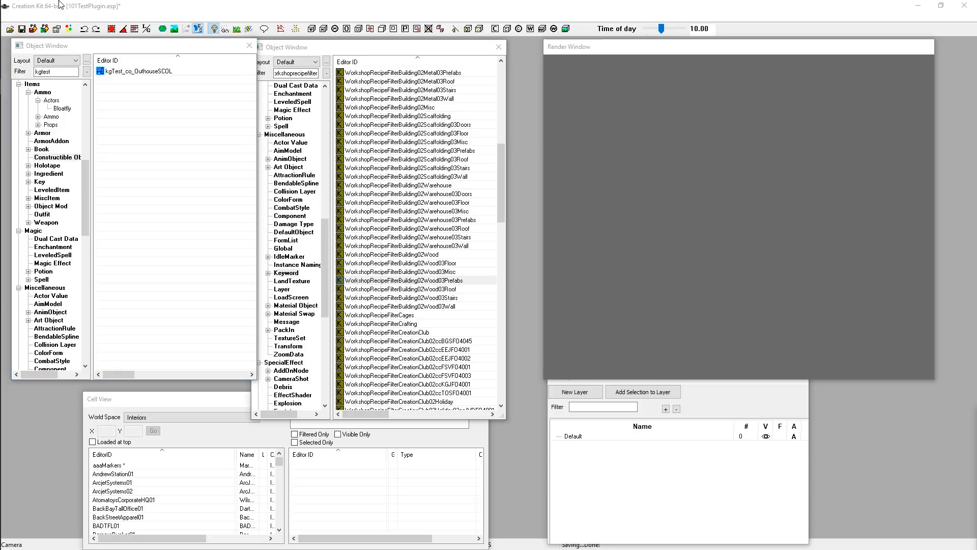
pyautogui.click(22, 30)
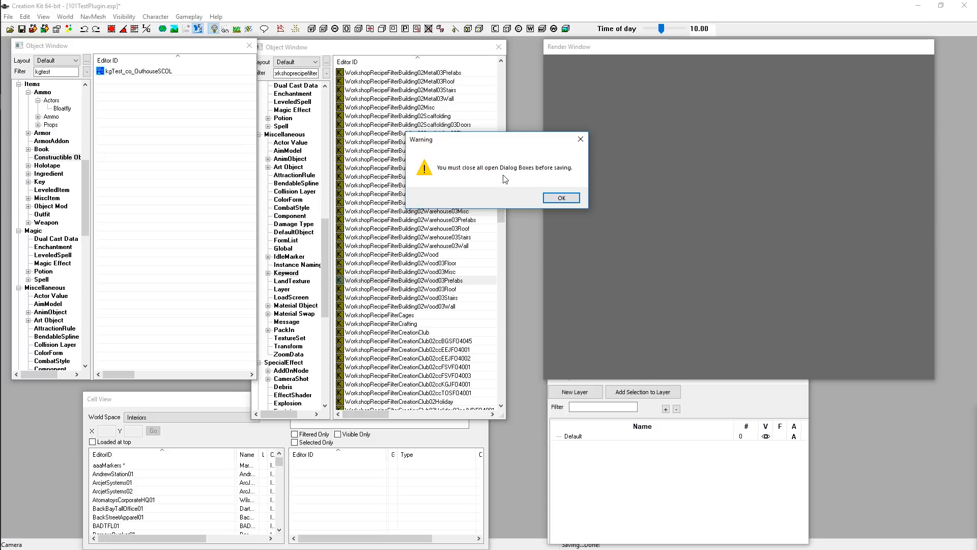
pyautogui.click(562, 197)
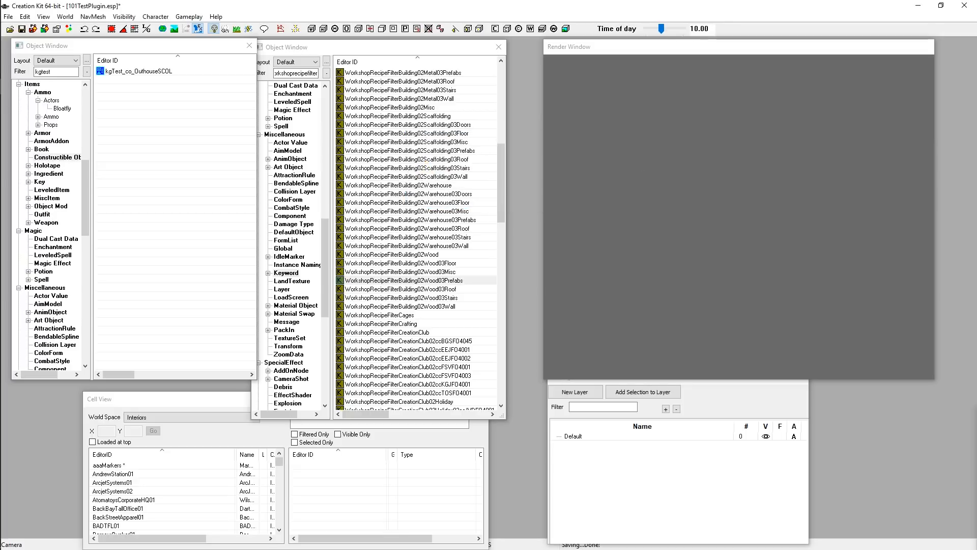
pyautogui.click(22, 29)
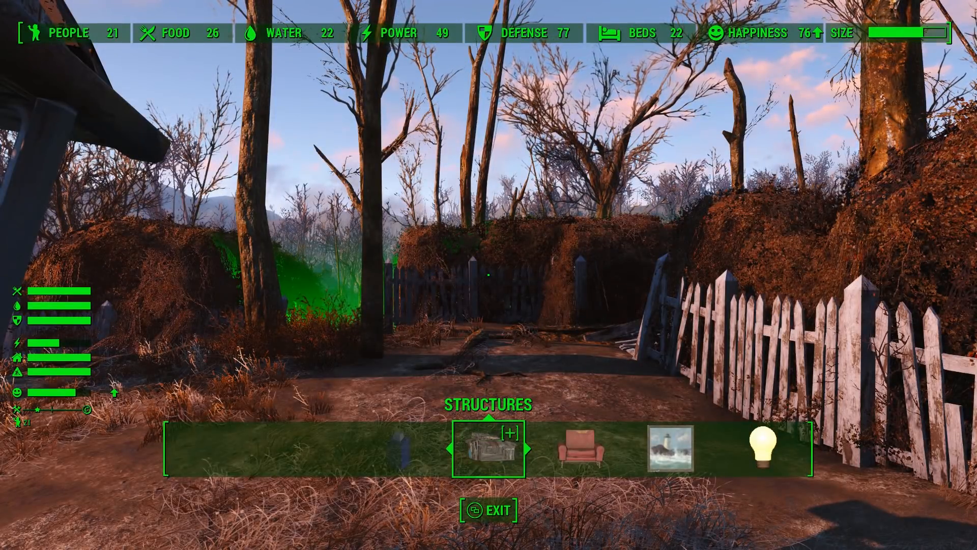
# Switch to the game's workshop mode and browse Structures > Wood > Prefabs to the Outhouse to check its build requirements
pyautogui.press('Return')
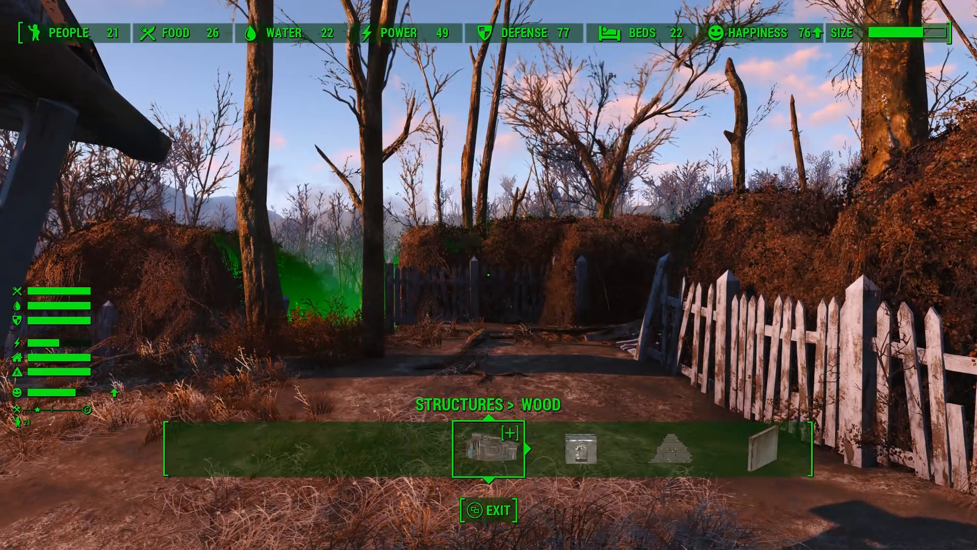
pyautogui.press('Return')
pyautogui.press('Right')
pyautogui.press('Right')
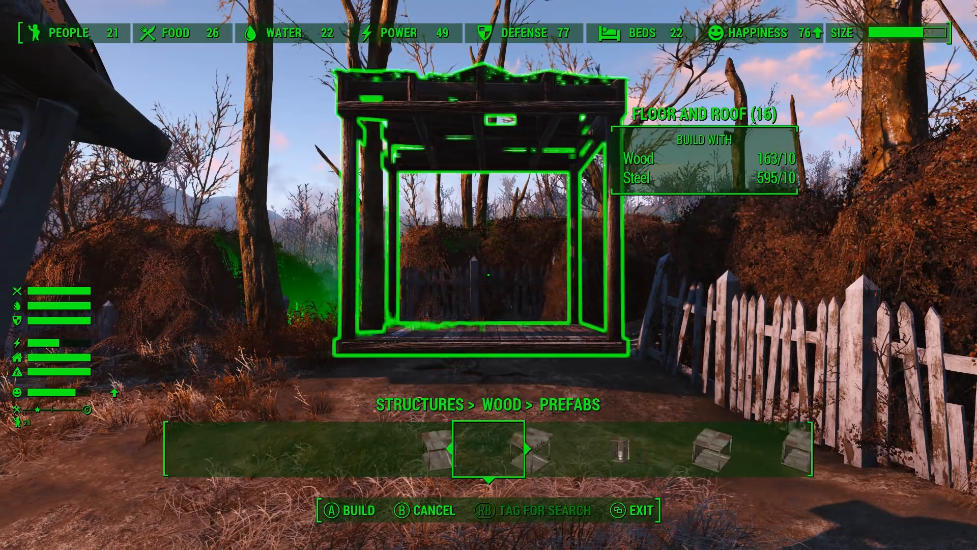
pyautogui.press('w')
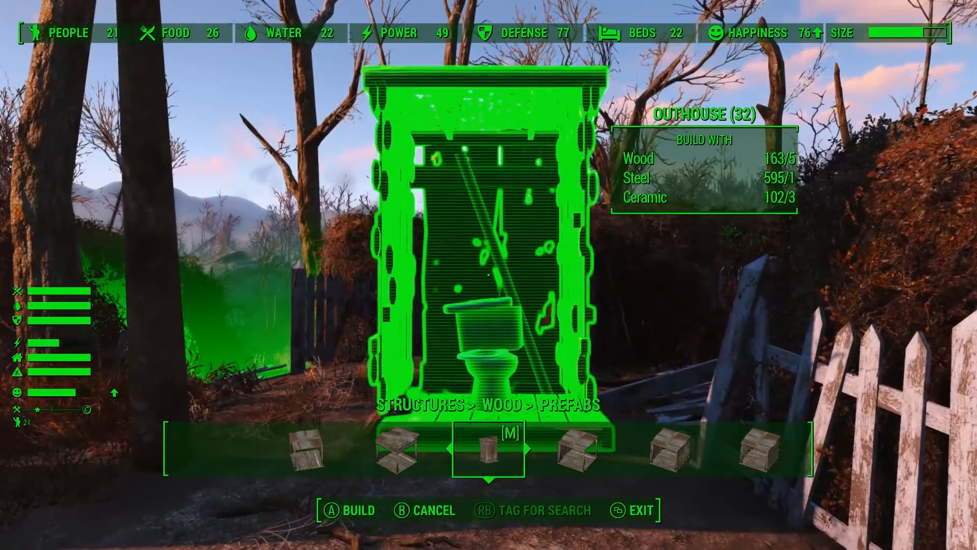
# Position the Outhouse preview on the clear ground beside the broken white picket fence and build it there
pyautogui.press('s')
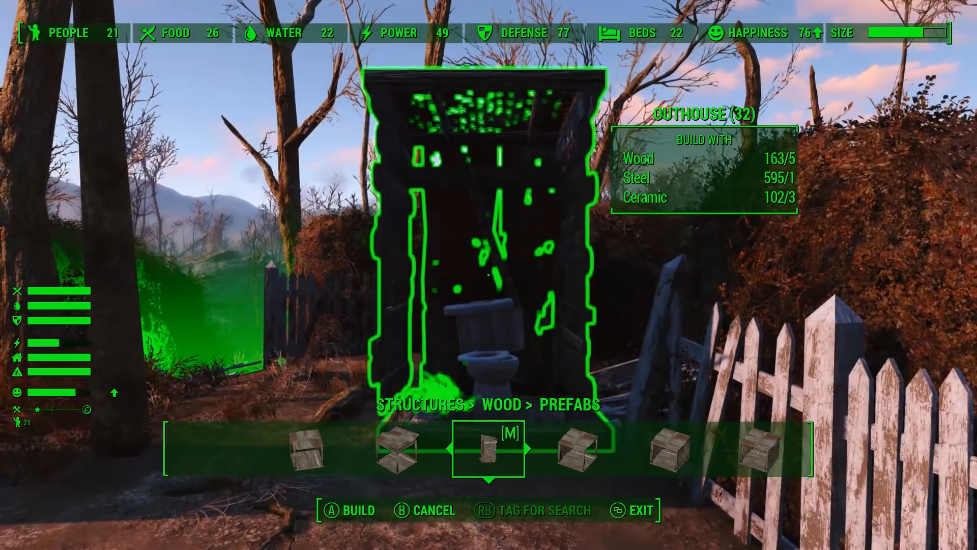
pyautogui.press('w')
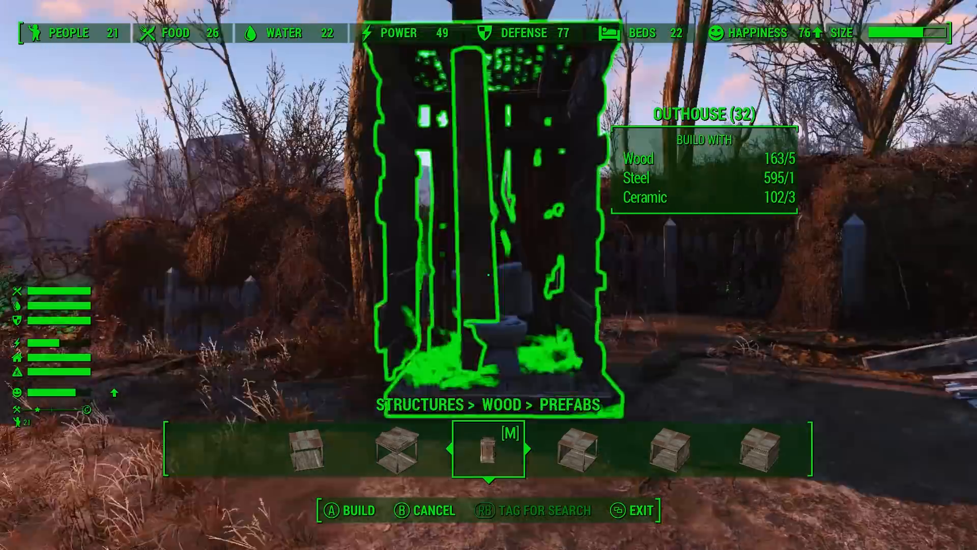
pyautogui.press('w')
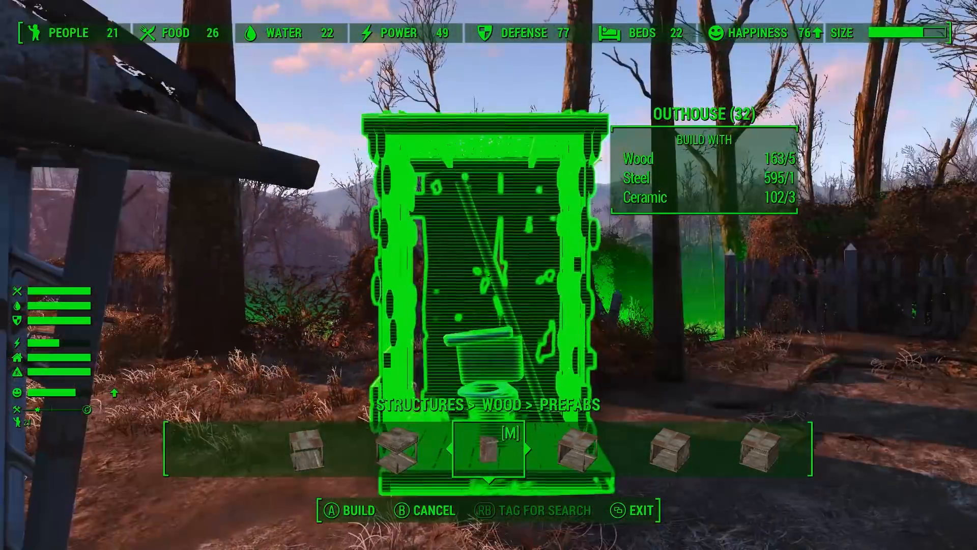
pyautogui.press('w')
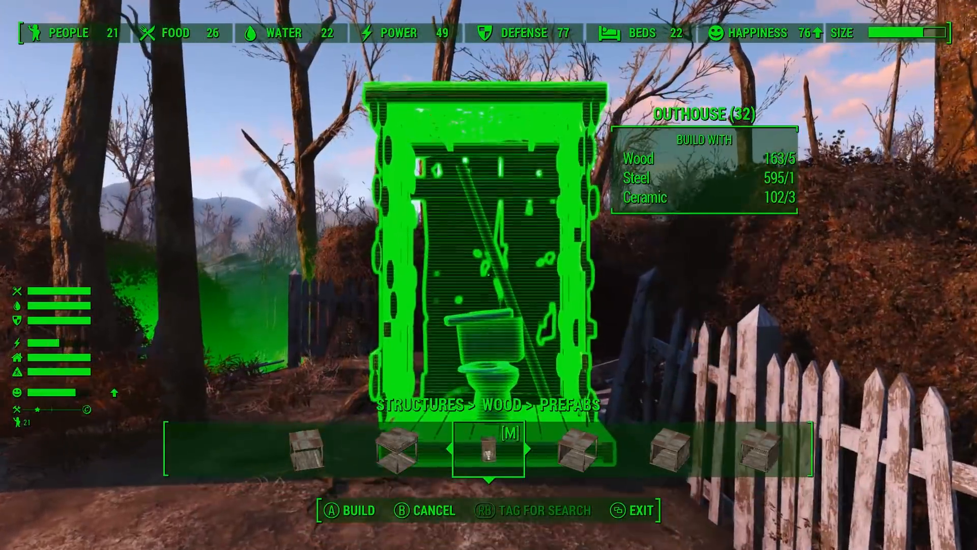
pyautogui.press('w')
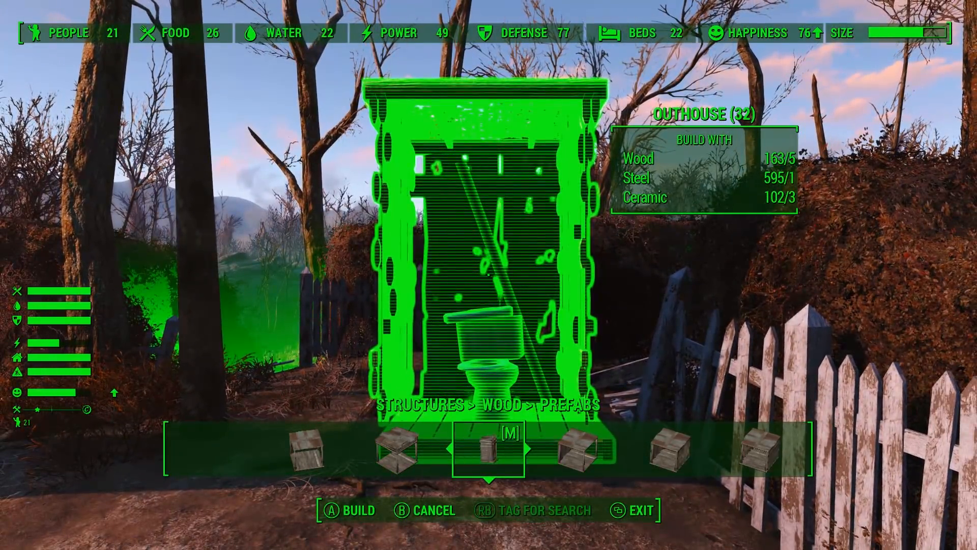
pyautogui.press('w')
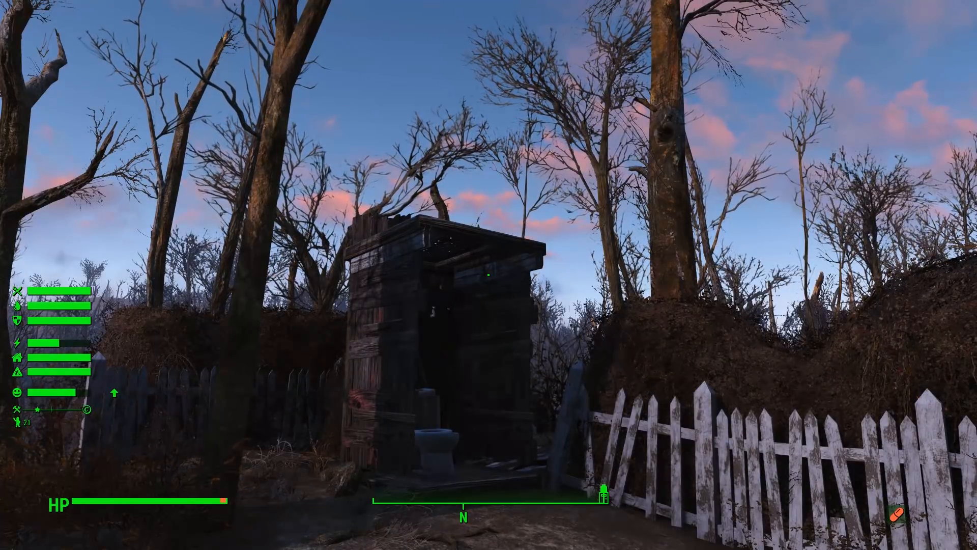
# Walk up to the built outhouse and examine its walls, roof and toilet from the open front
pyautogui.press('w')
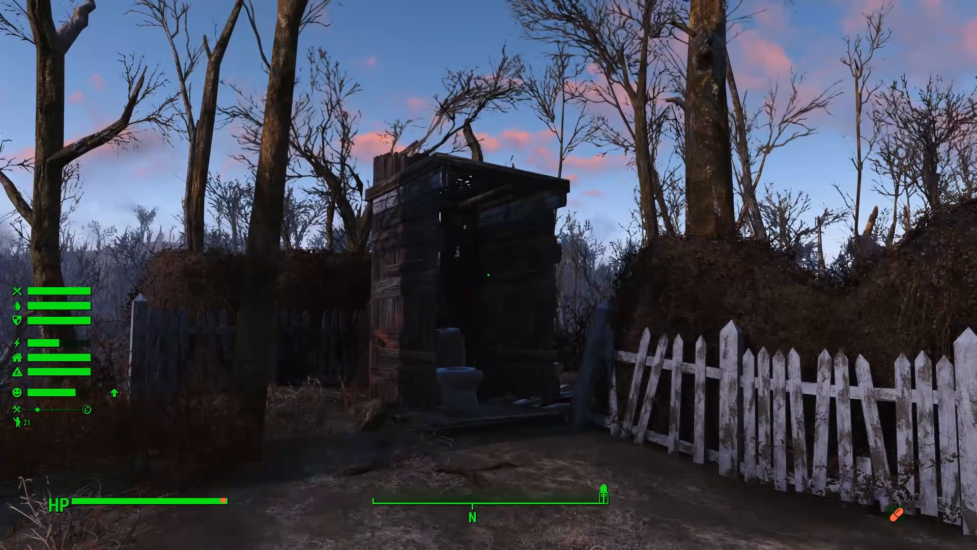
pyautogui.press('w')
pyautogui.press('w')
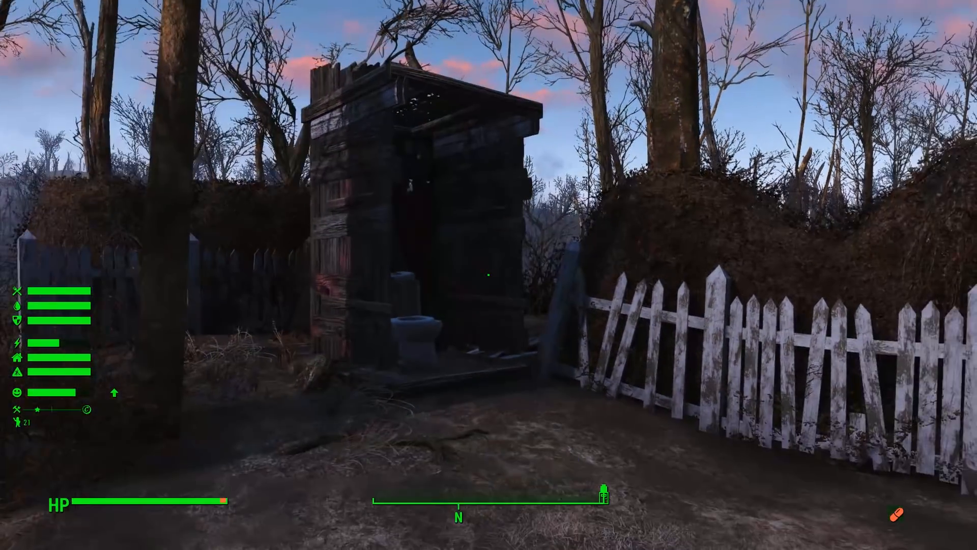
pyautogui.press('w')
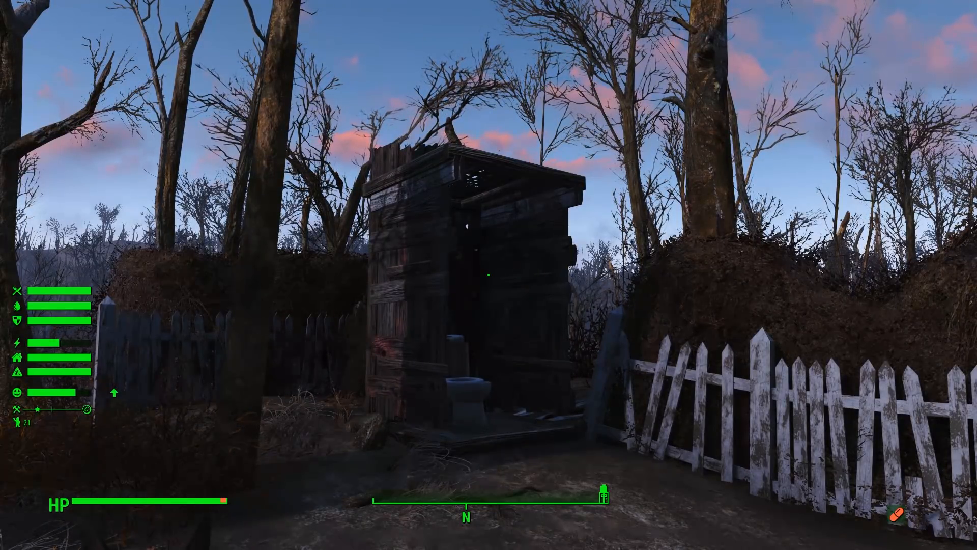
pyautogui.press('w')
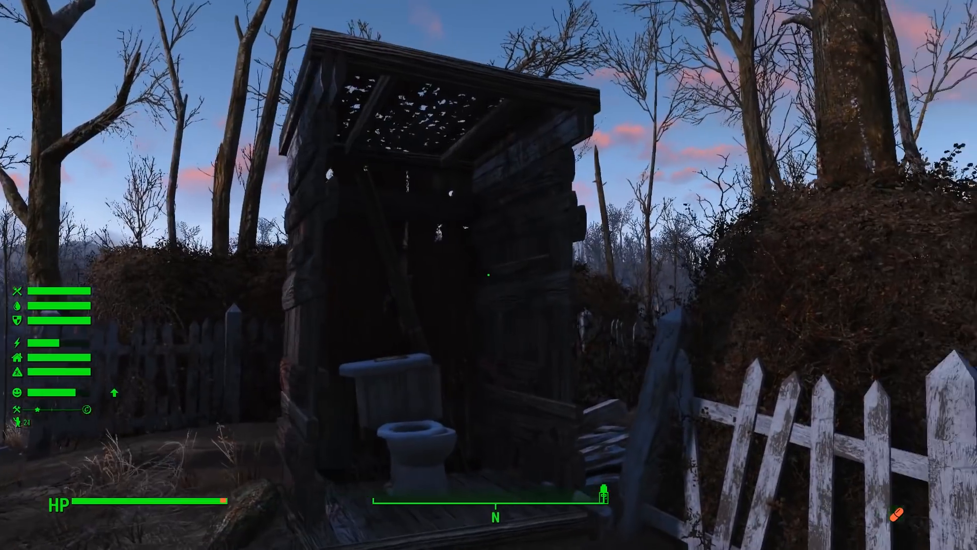
pyautogui.press('w')
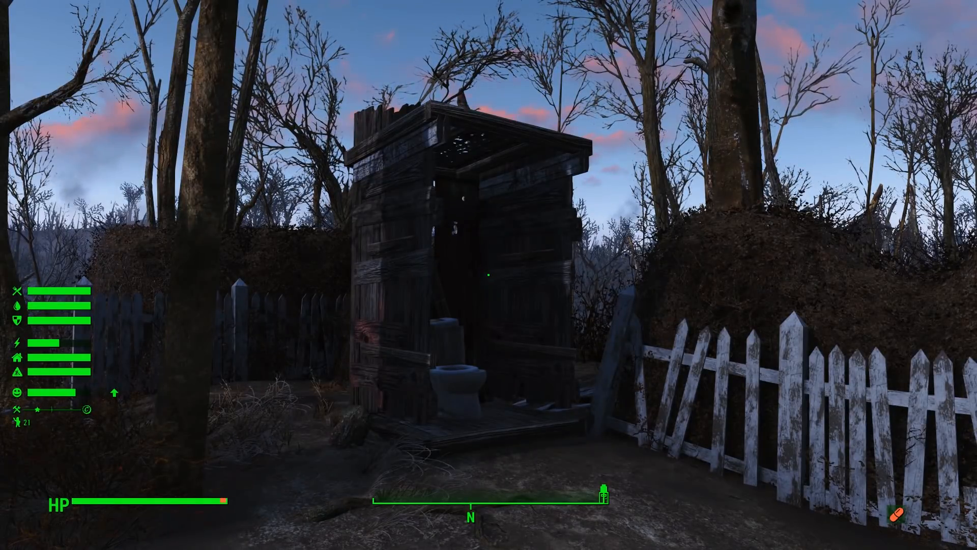
pyautogui.press('s')
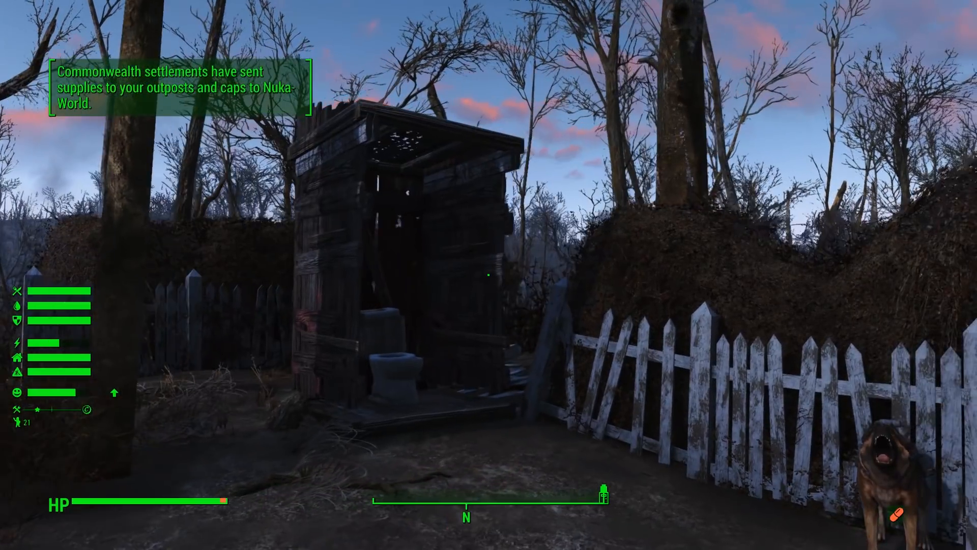
pyautogui.press('w')
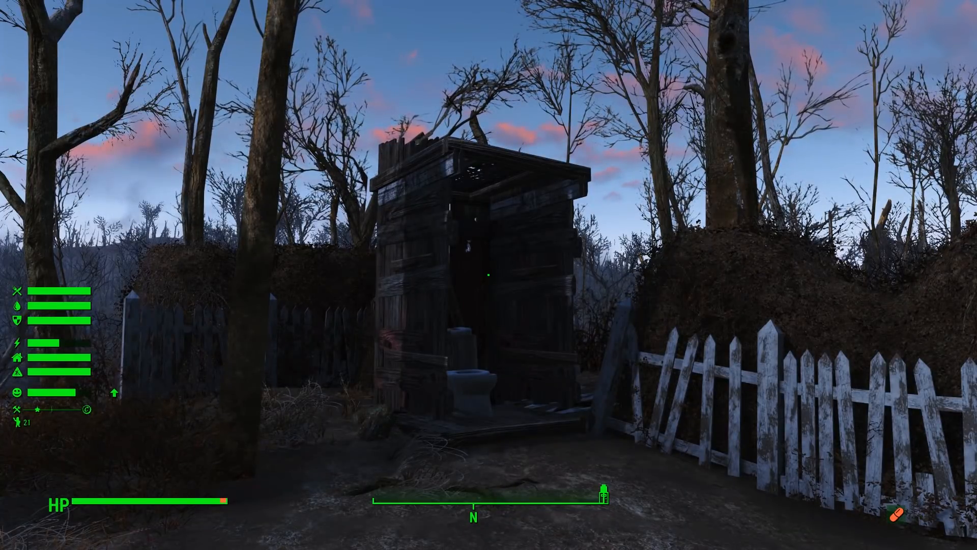
pyautogui.press('a')
pyautogui.press('d')
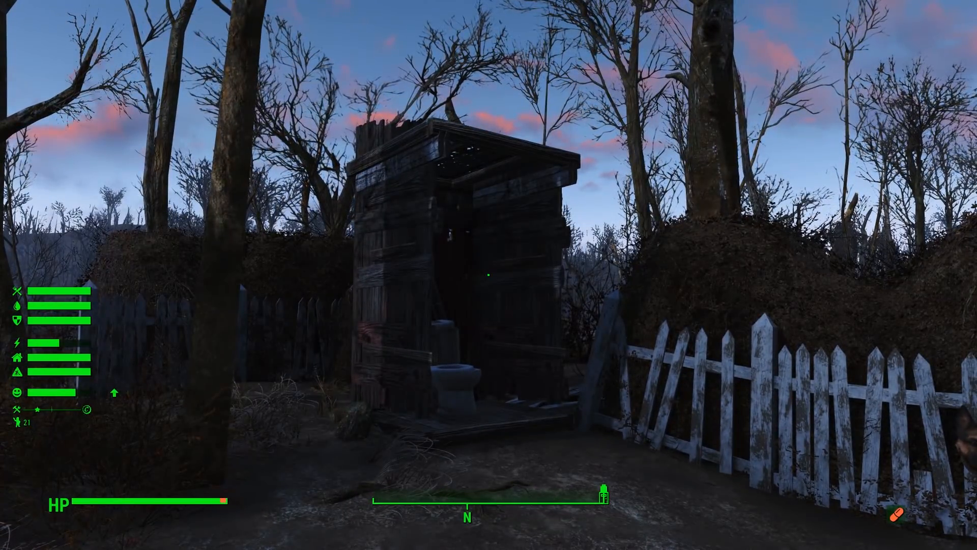
pyautogui.press('d')
pyautogui.press('a')
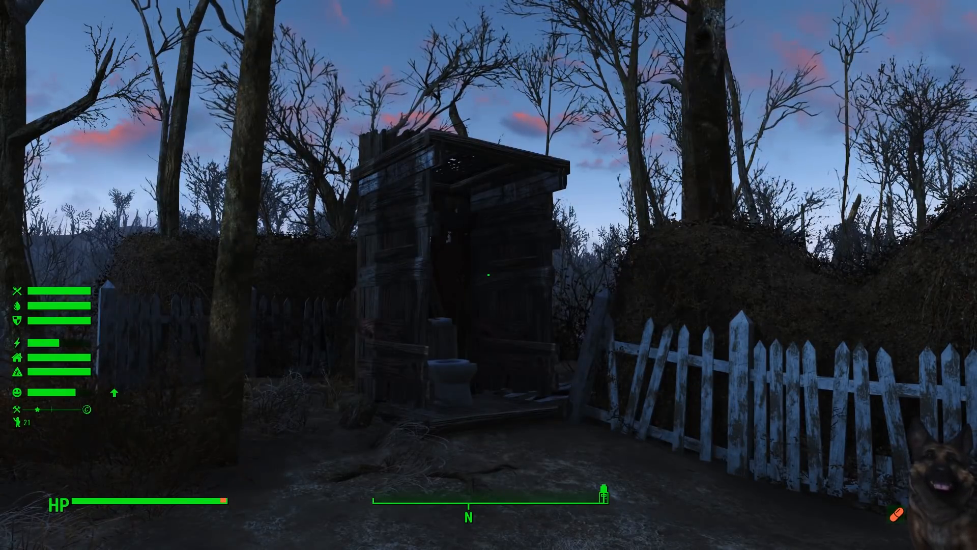
pyautogui.press('a')
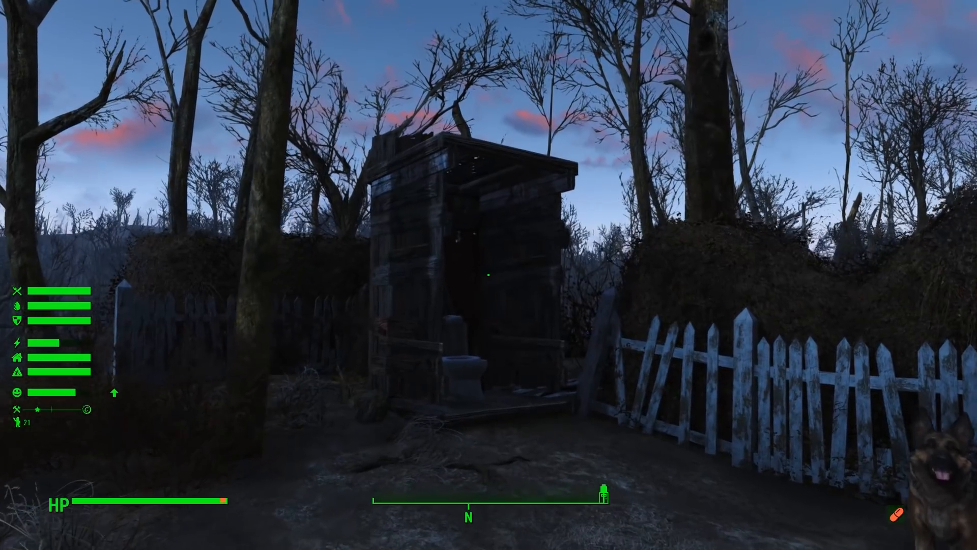